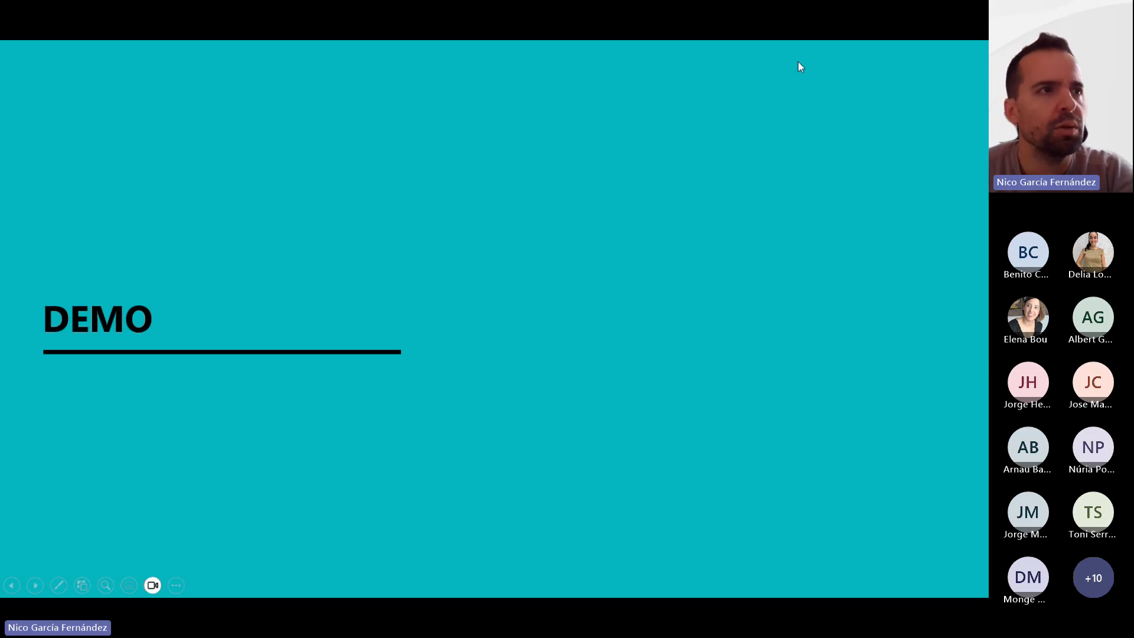
- Exit the slideshow, switch to Power BI Desktop and open the full list of data sources for the empty report
{"action": "key", "text": "Escape"}
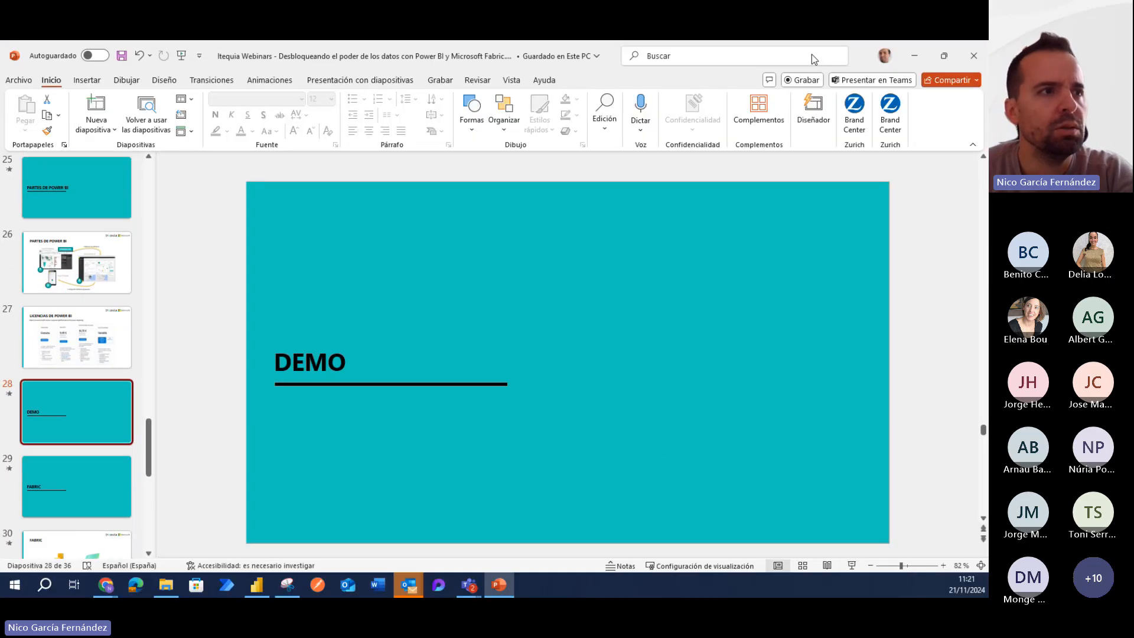
{"action": "left_click", "coordinate": [256, 587]}
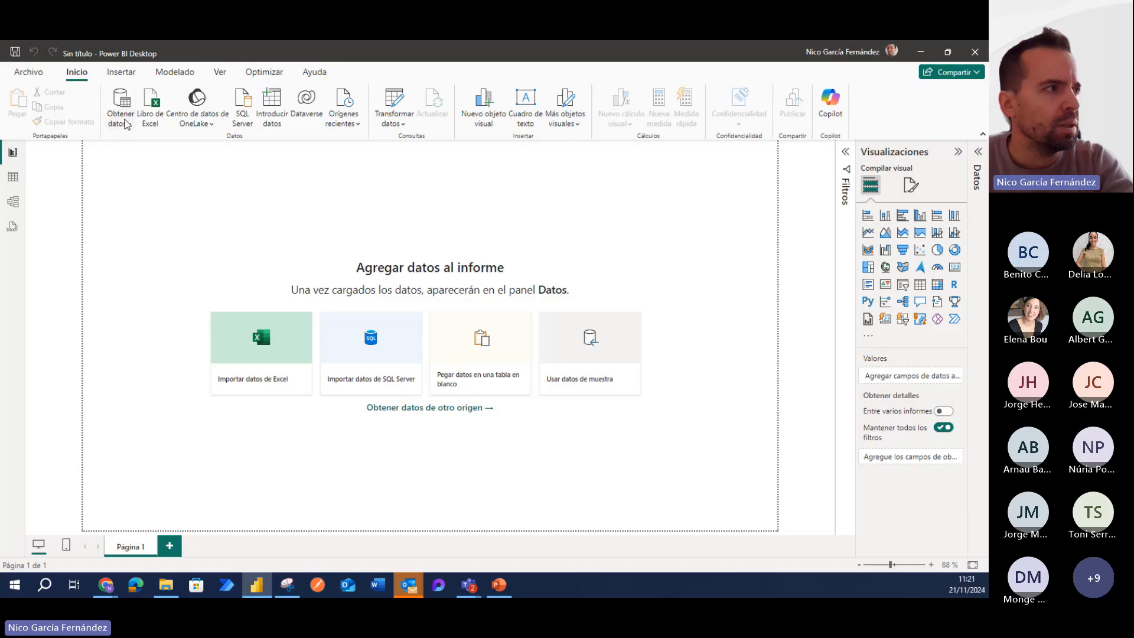
{"action": "left_click", "coordinate": [127, 124]}
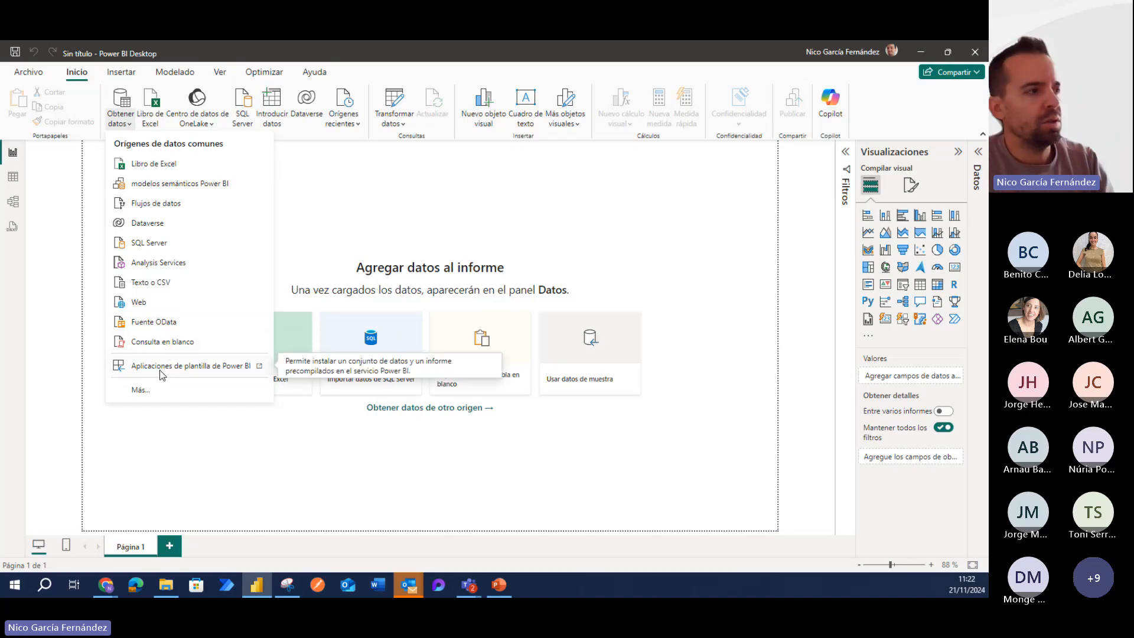
{"action": "left_click", "coordinate": [158, 387]}
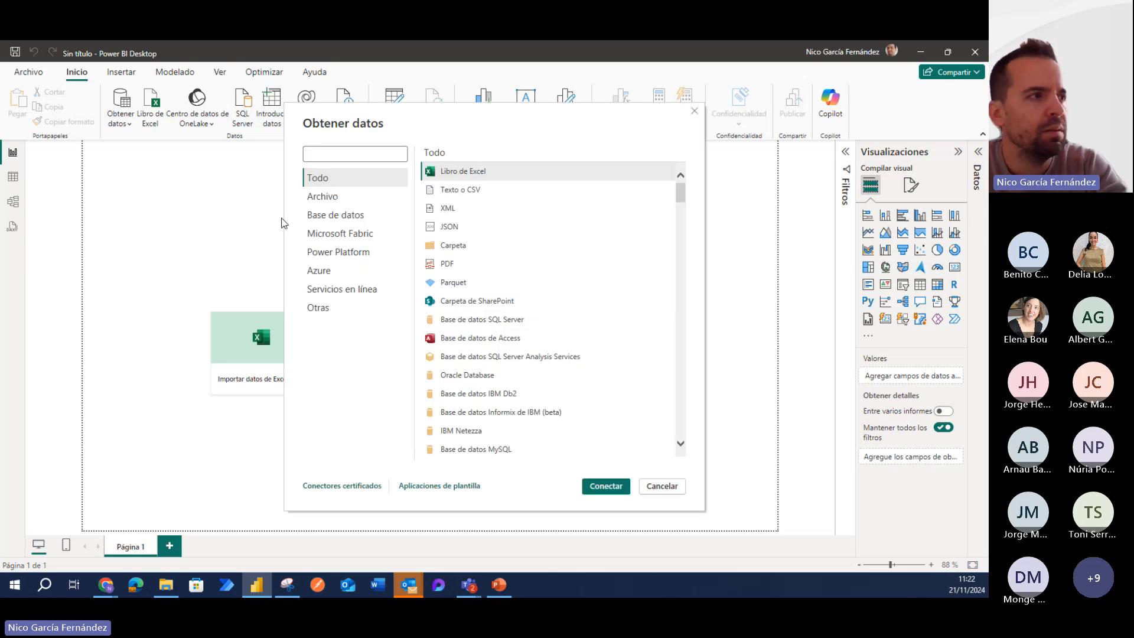
- Look through the connector categories Archivo, Base de datos, Microsoft Fabric, Power Platform, Azure and Servicios en línea, and return to Todo
{"action": "left_click", "coordinate": [341, 201]}
{"action": "left_click", "coordinate": [350, 216]}
{"action": "left_click", "coordinate": [352, 236]}
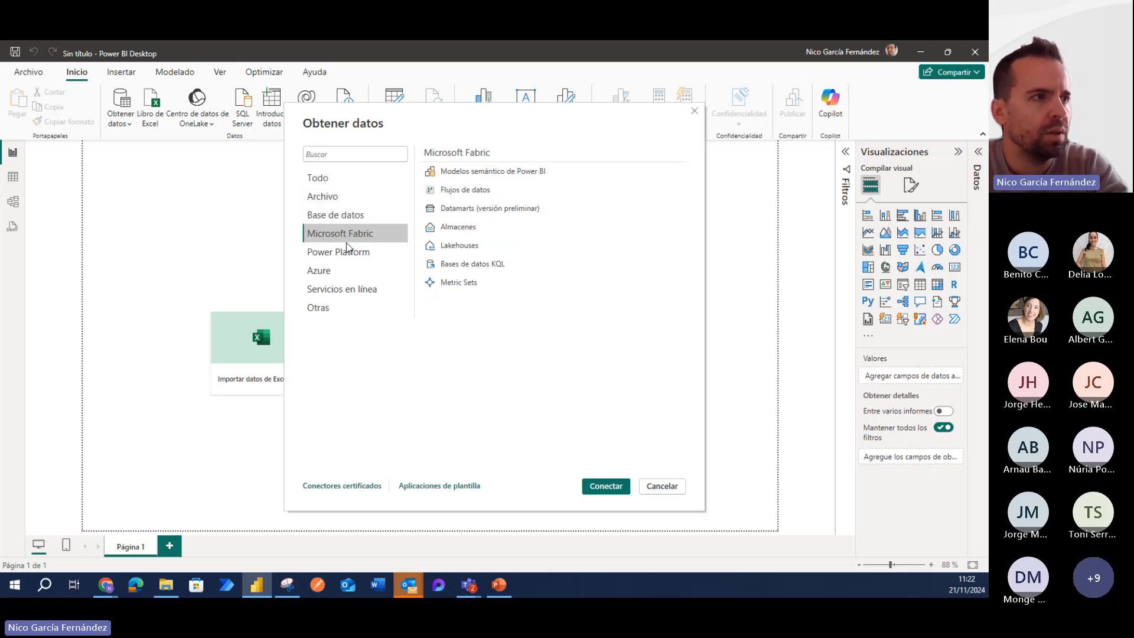
{"action": "left_click", "coordinate": [320, 252]}
{"action": "left_click", "coordinate": [332, 277]}
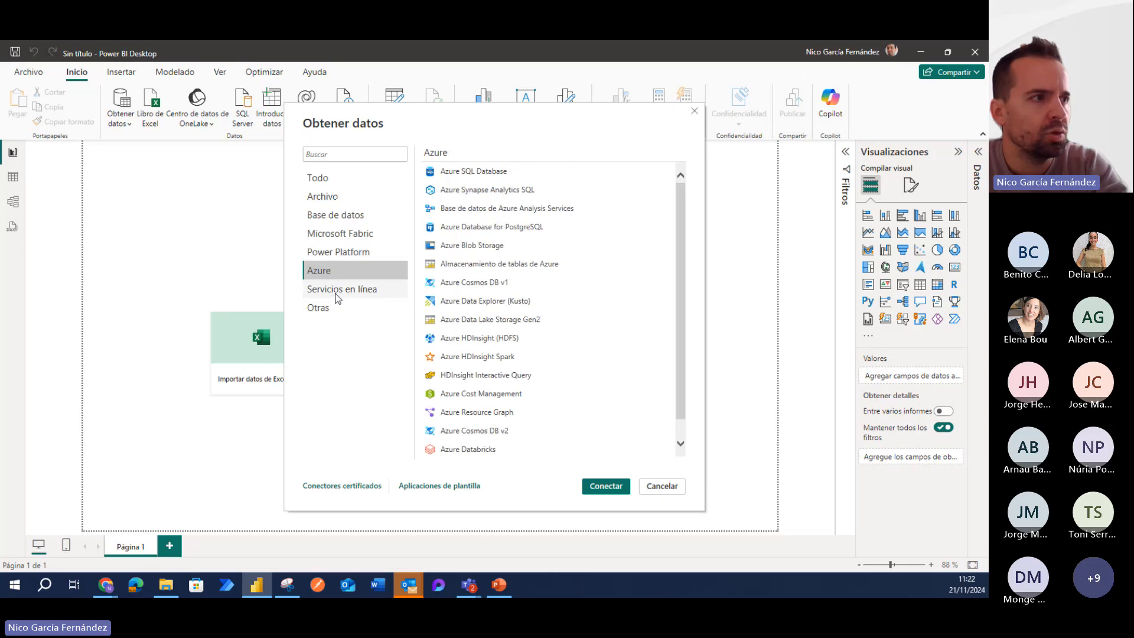
{"action": "left_click", "coordinate": [335, 291]}
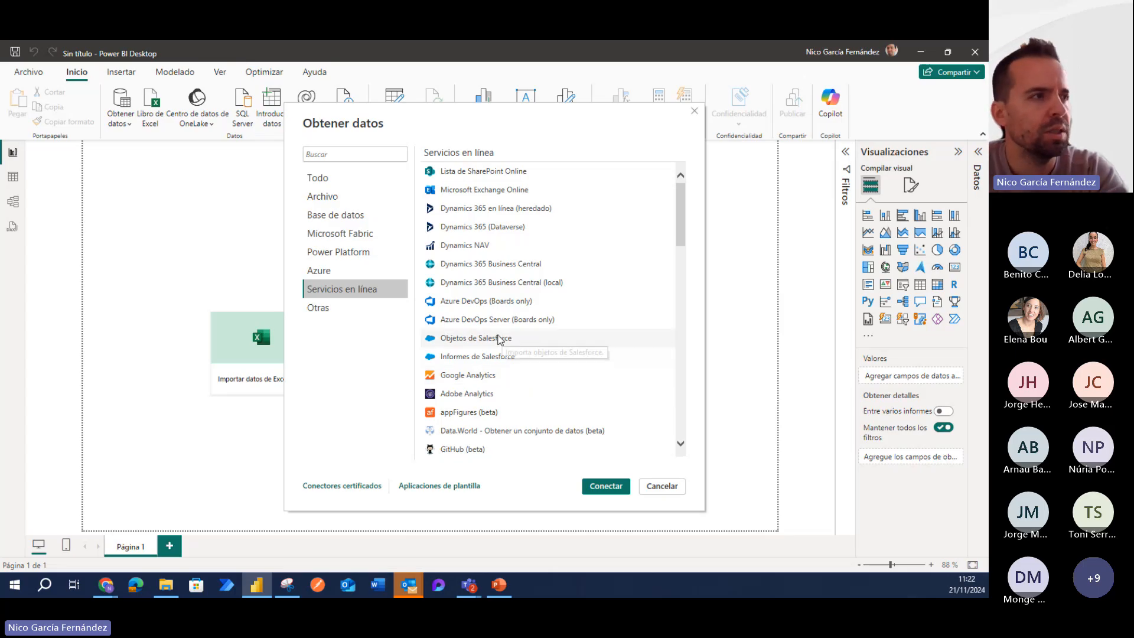
{"action": "left_click", "coordinate": [330, 179]}
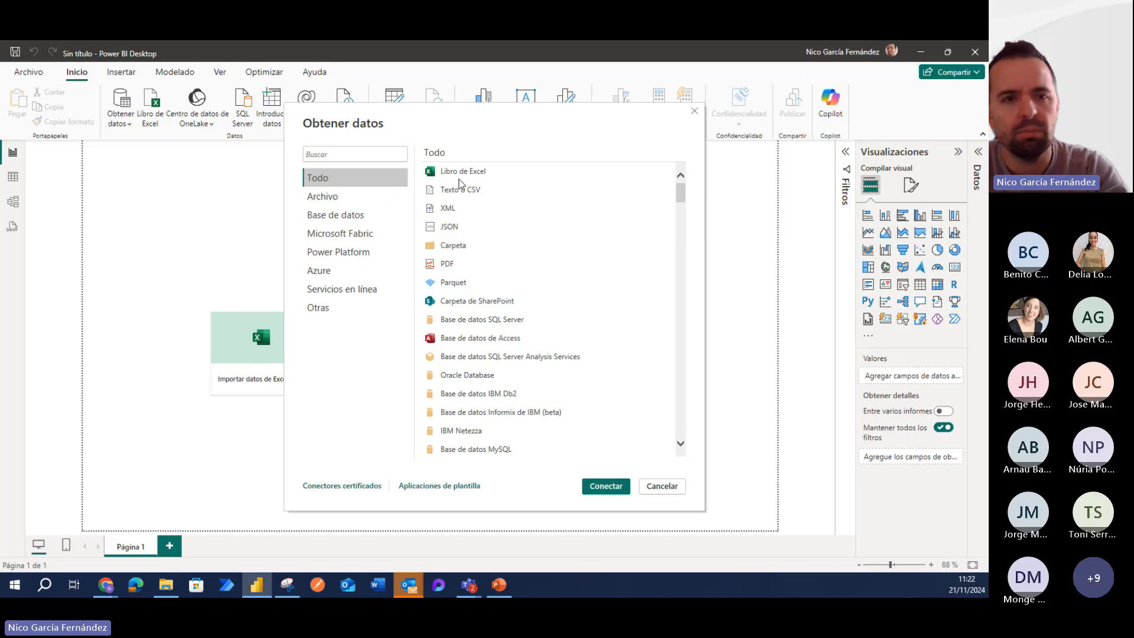
- Connect to the Excel workbook Webinar BI.xlsx on the desktop as the data source
{"action": "left_click", "coordinate": [524, 171]}
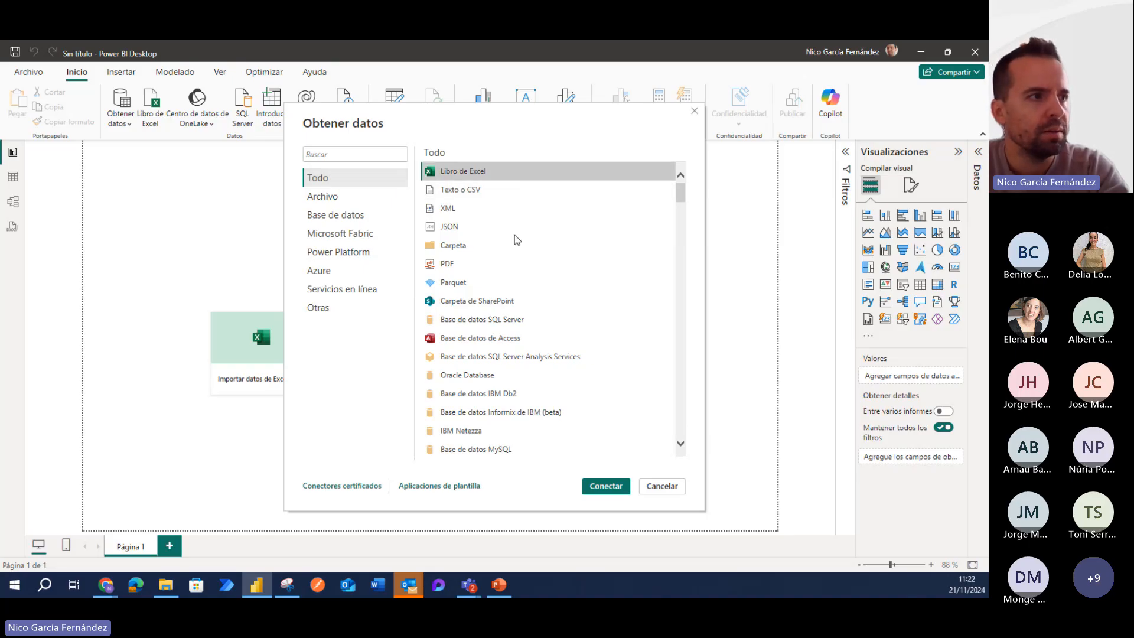
{"action": "left_click", "coordinate": [595, 486]}
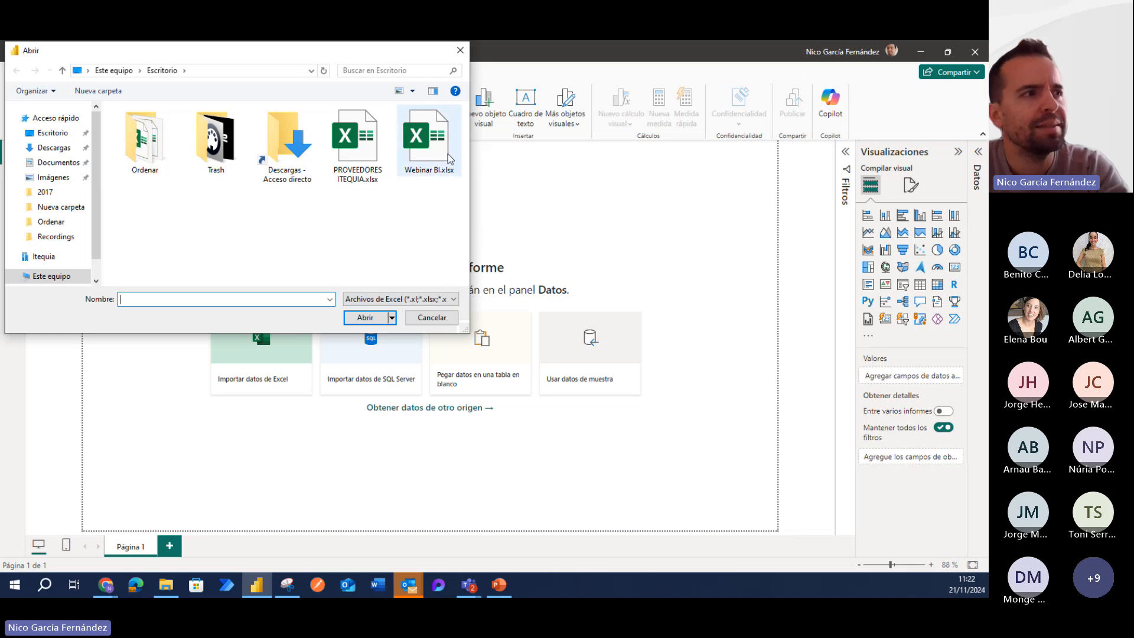
{"action": "left_click", "coordinate": [429, 155]}
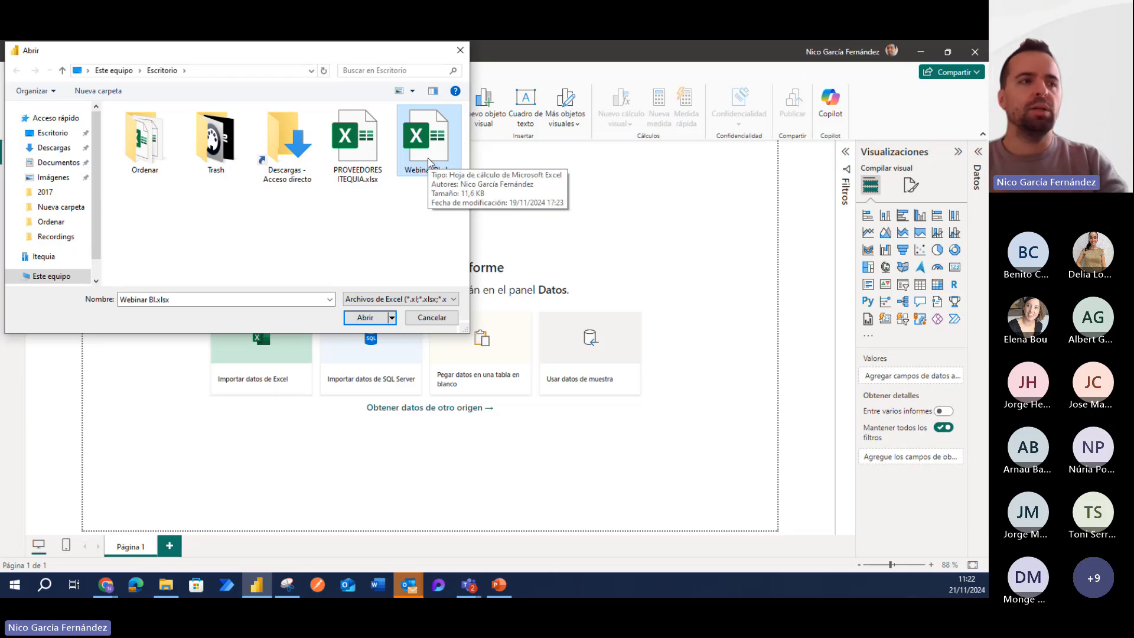
{"action": "left_click", "coordinate": [361, 319]}
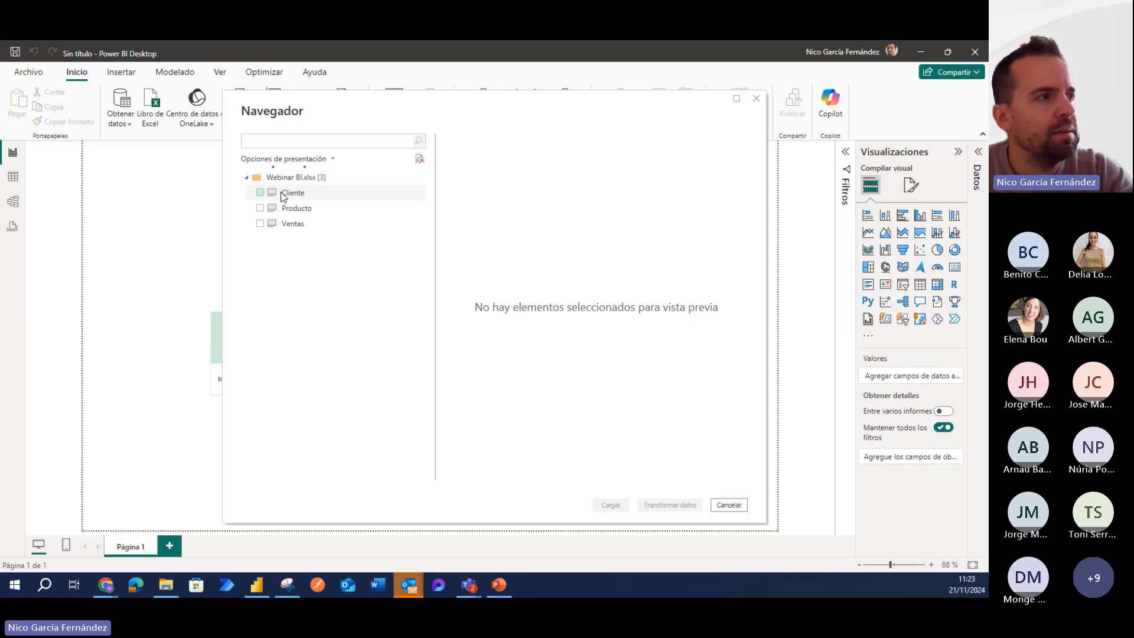
- Load the Cliente, Producto and Ventas tables from the workbook into the report
{"action": "left_click", "coordinate": [261, 193]}
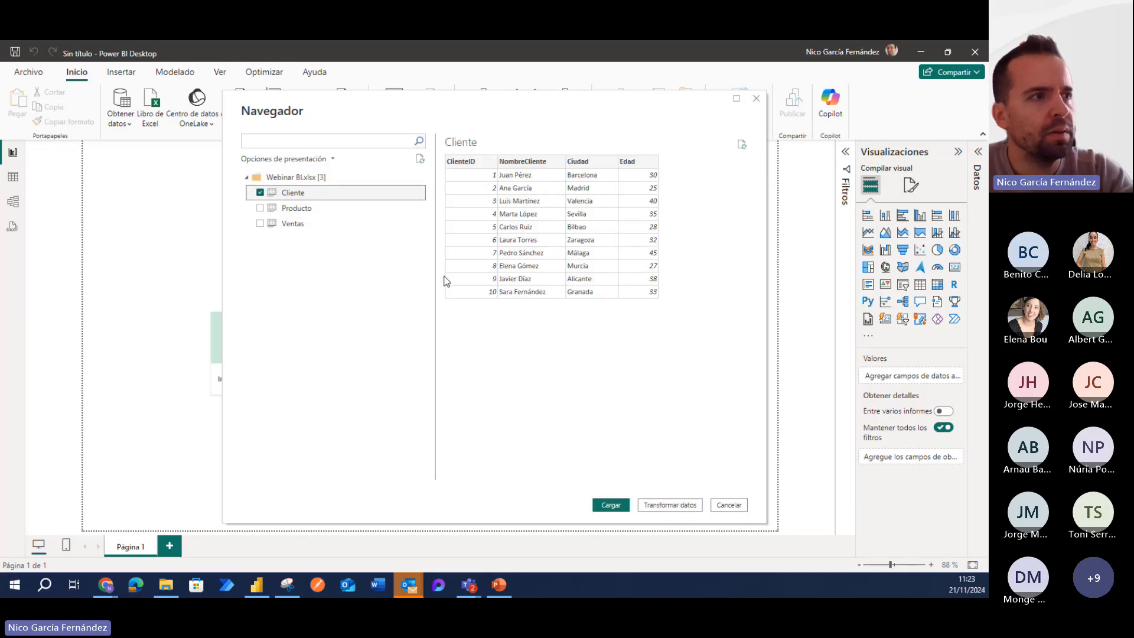
{"action": "left_click", "coordinate": [260, 208]}
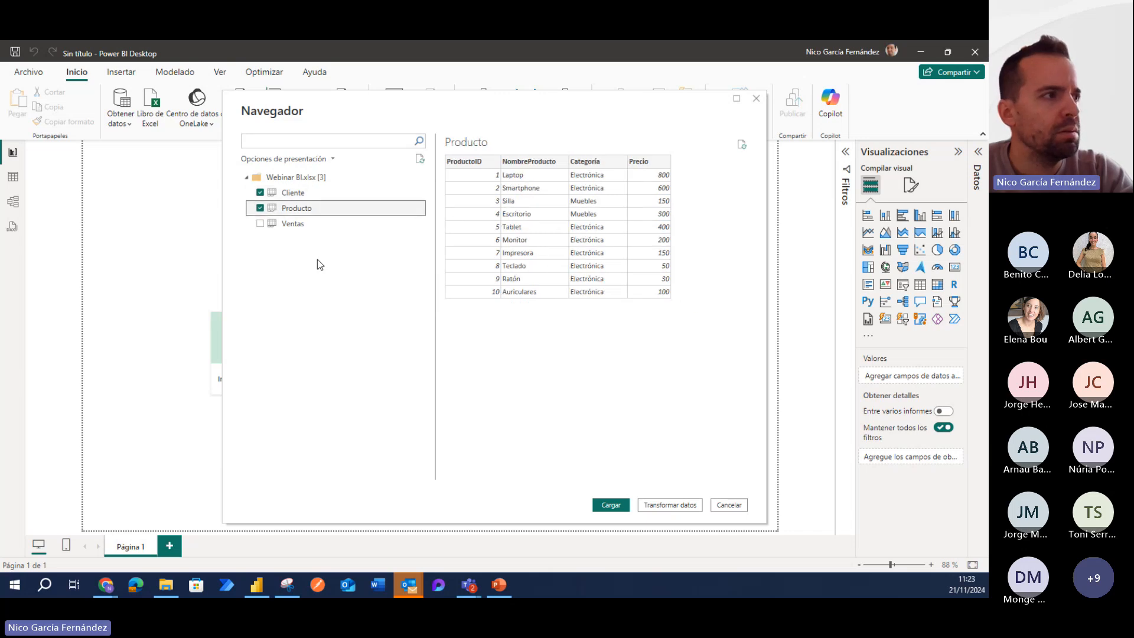
{"action": "left_click", "coordinate": [259, 223]}
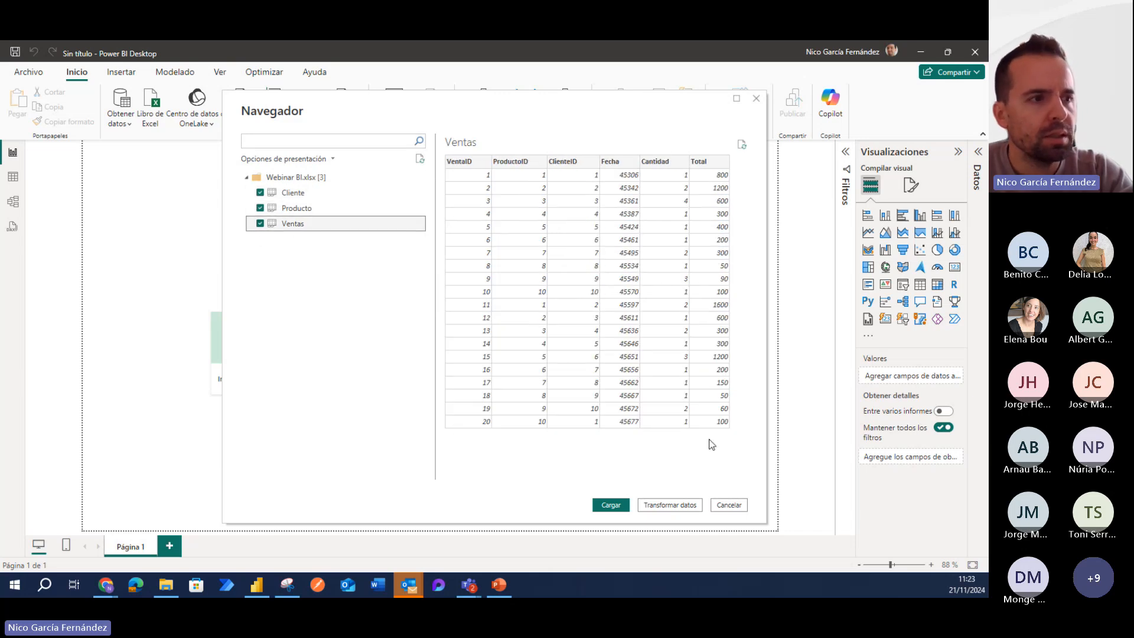
{"action": "left_click", "coordinate": [611, 505]}
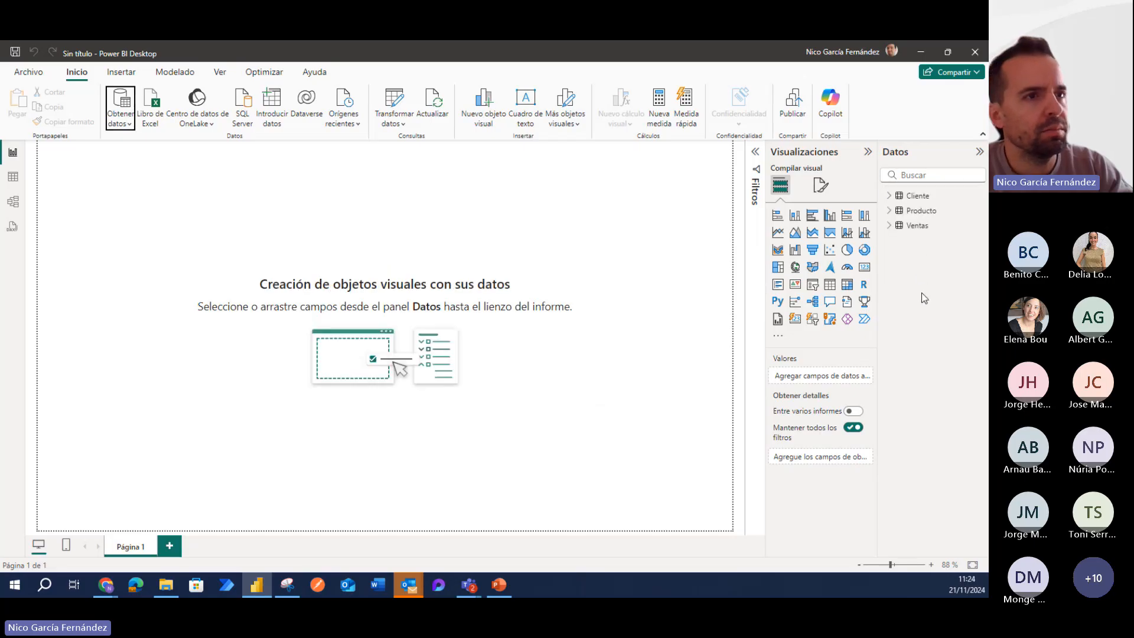
- Examine the model's Ventas–Cliente and Ventas–Producto relationships, including their linked columns and cardinality options
{"action": "left_click", "coordinate": [12, 201]}
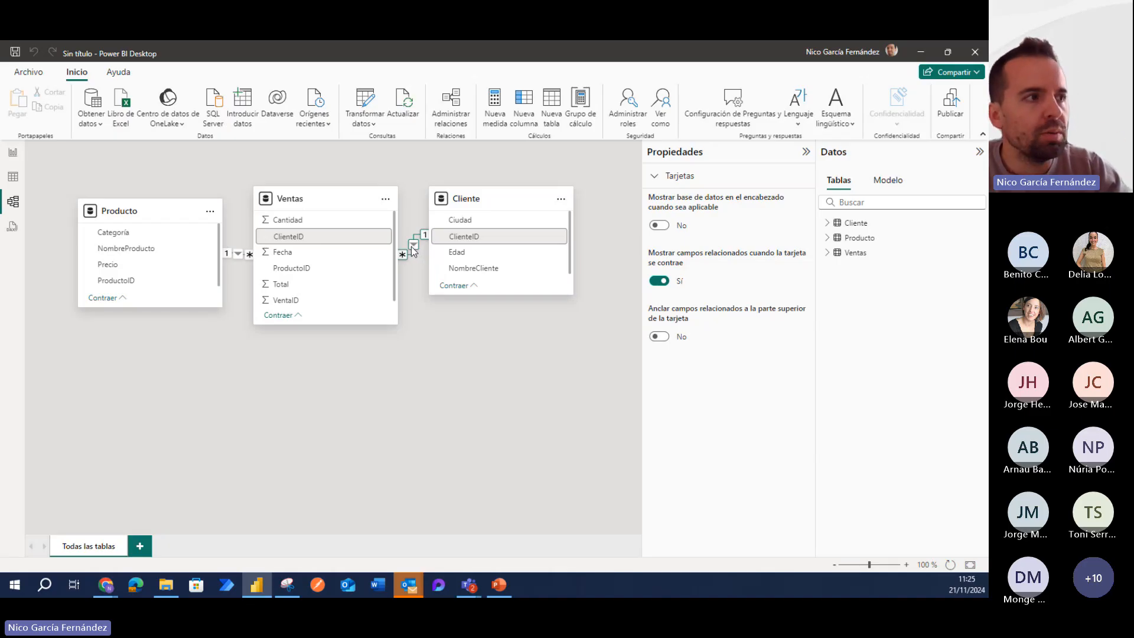
{"action": "left_click", "coordinate": [411, 247]}
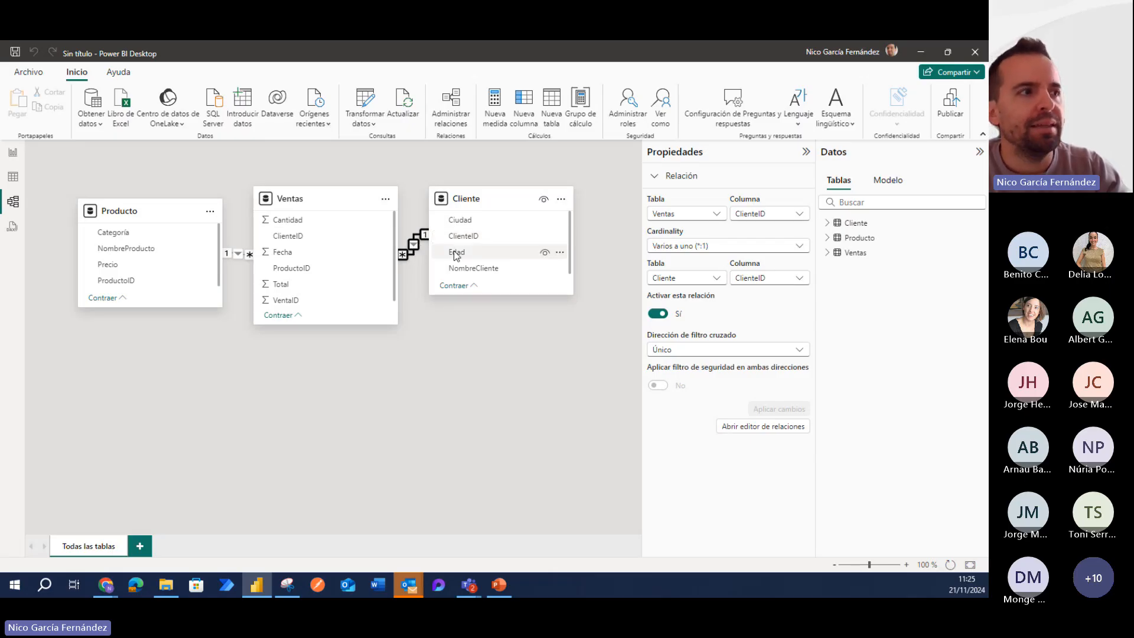
{"action": "left_click", "coordinate": [137, 210]}
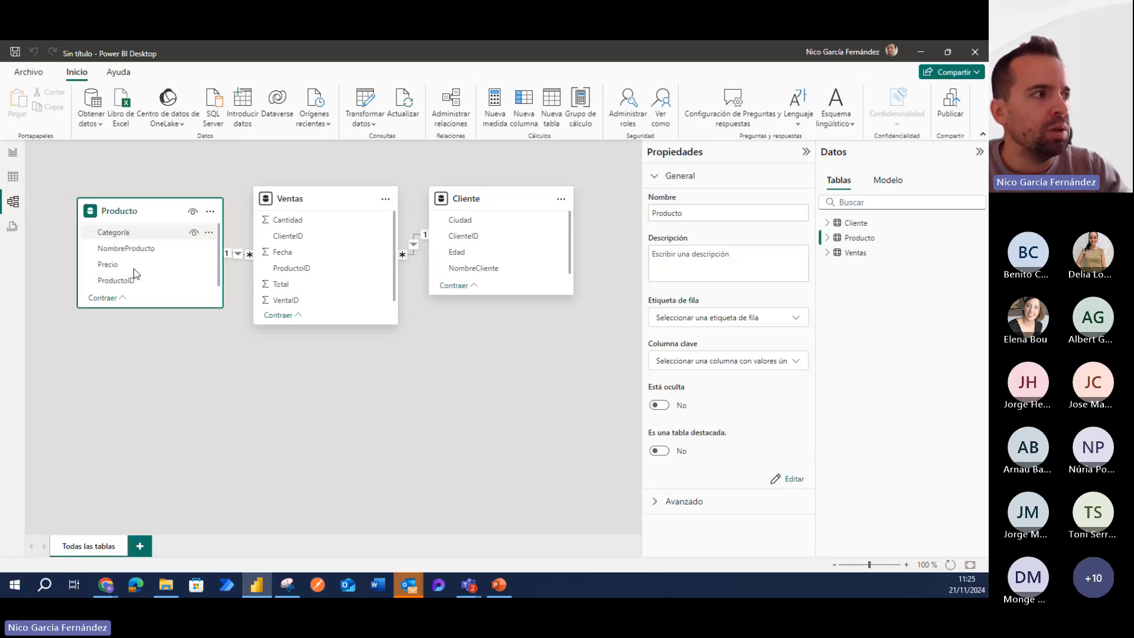
{"action": "left_click", "coordinate": [239, 254]}
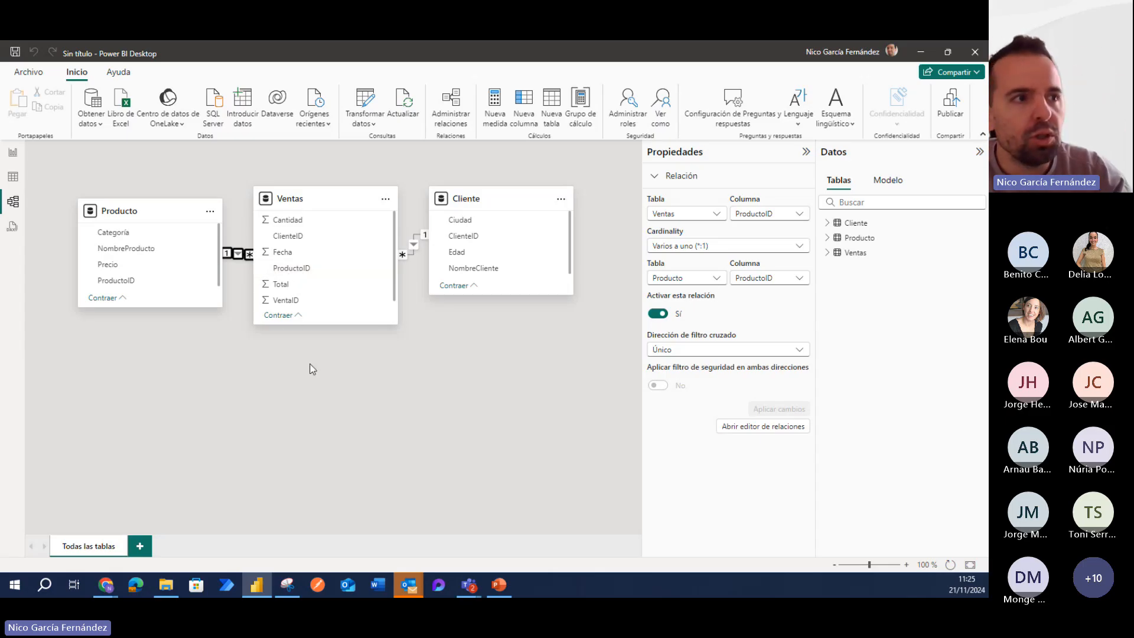
{"action": "left_click", "coordinate": [722, 249]}
{"action": "left_click", "coordinate": [578, 375]}
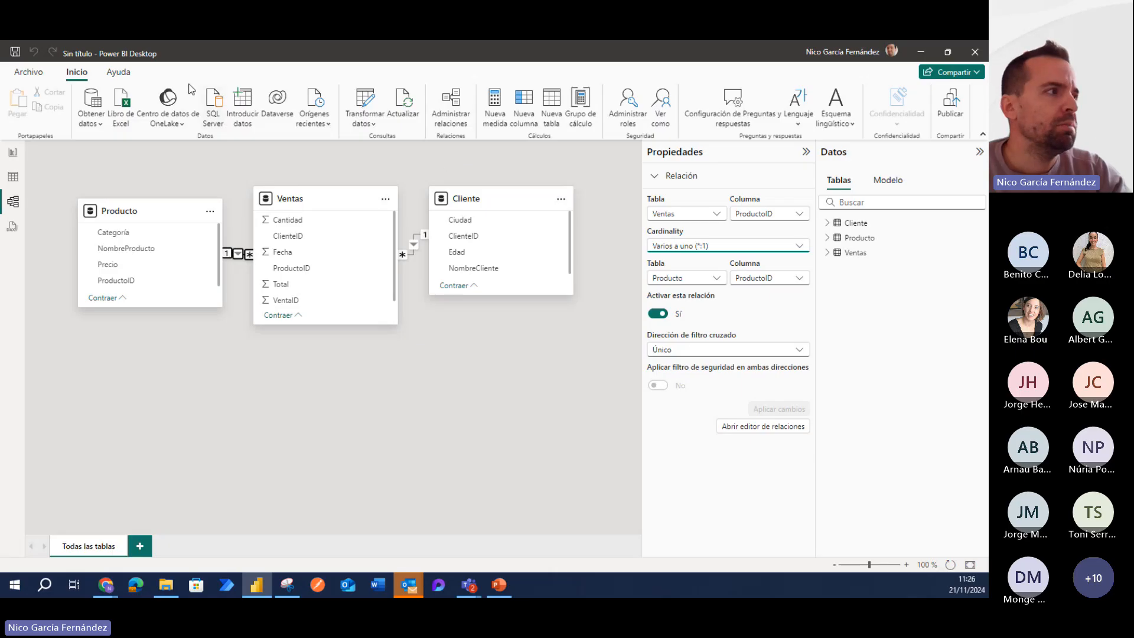
- Return to the report and open the Ventas query in the Power Query editor with the transformation tools shown
{"action": "left_click", "coordinate": [14, 154]}
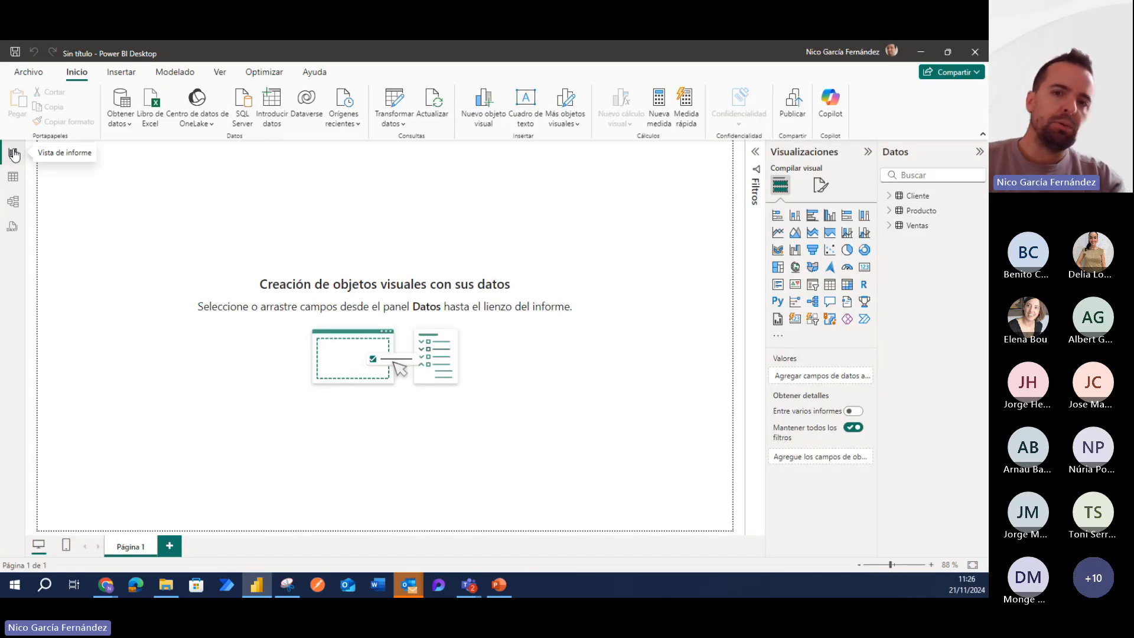
{"action": "left_click", "coordinate": [394, 106]}
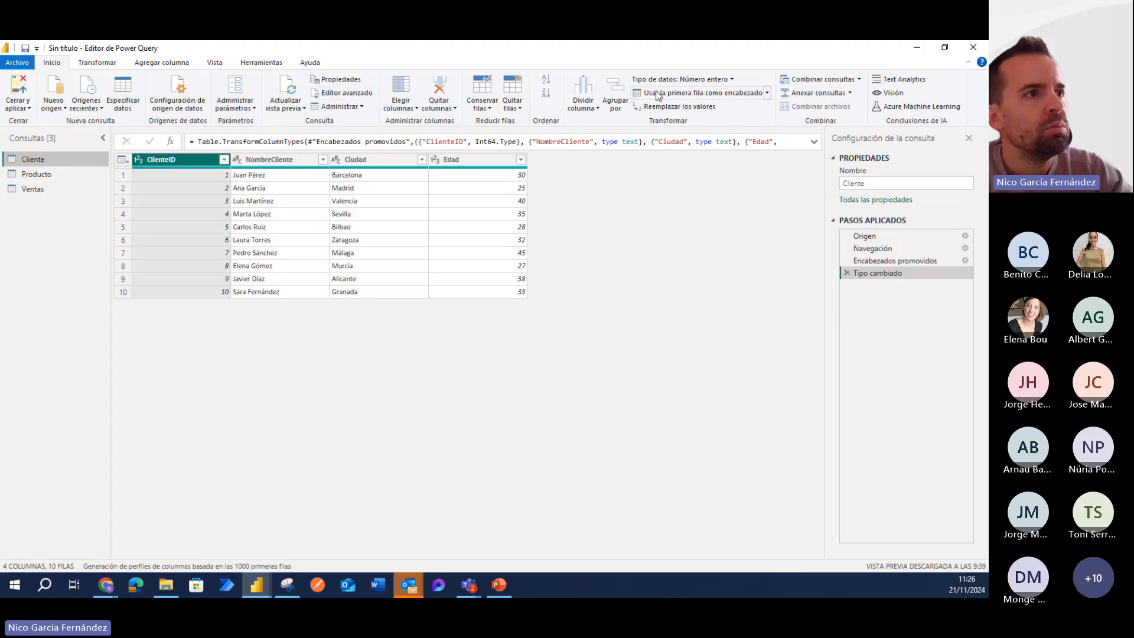
{"action": "left_click", "coordinate": [100, 62]}
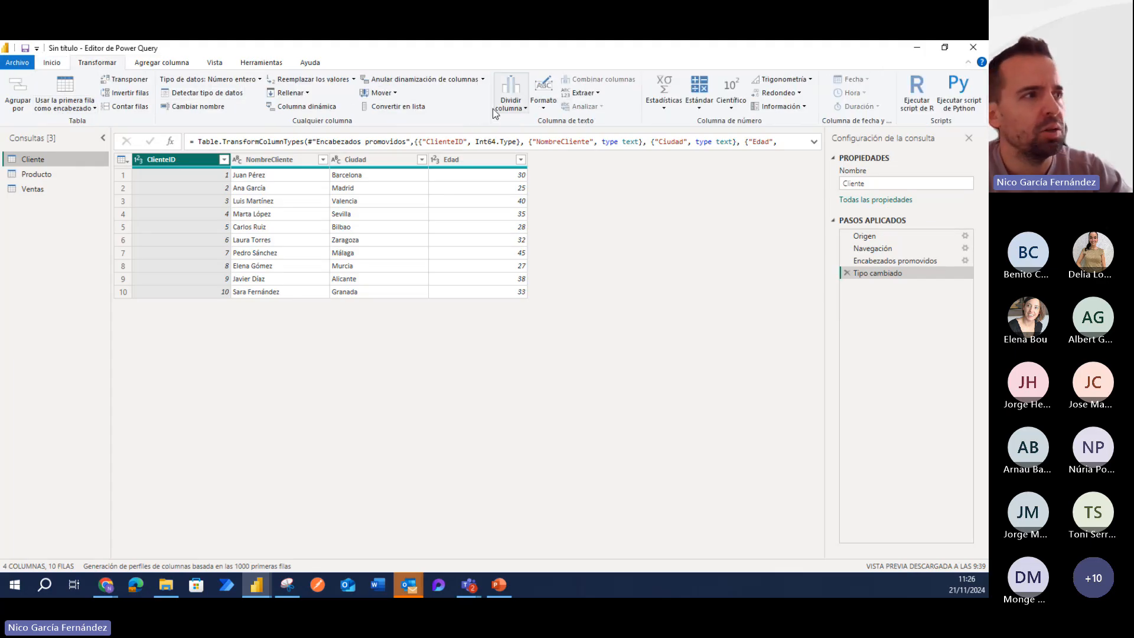
{"action": "left_click", "coordinate": [33, 188]}
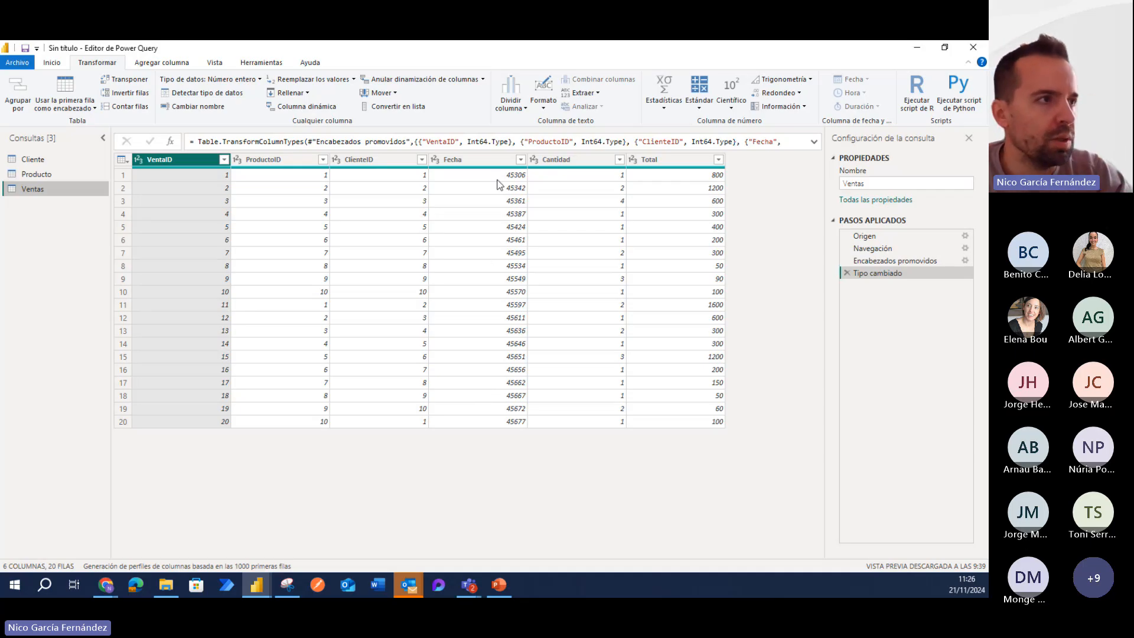
- Change the Fecha column's data type to Fecha, replacing the existing type conversion
{"action": "left_click", "coordinate": [490, 159]}
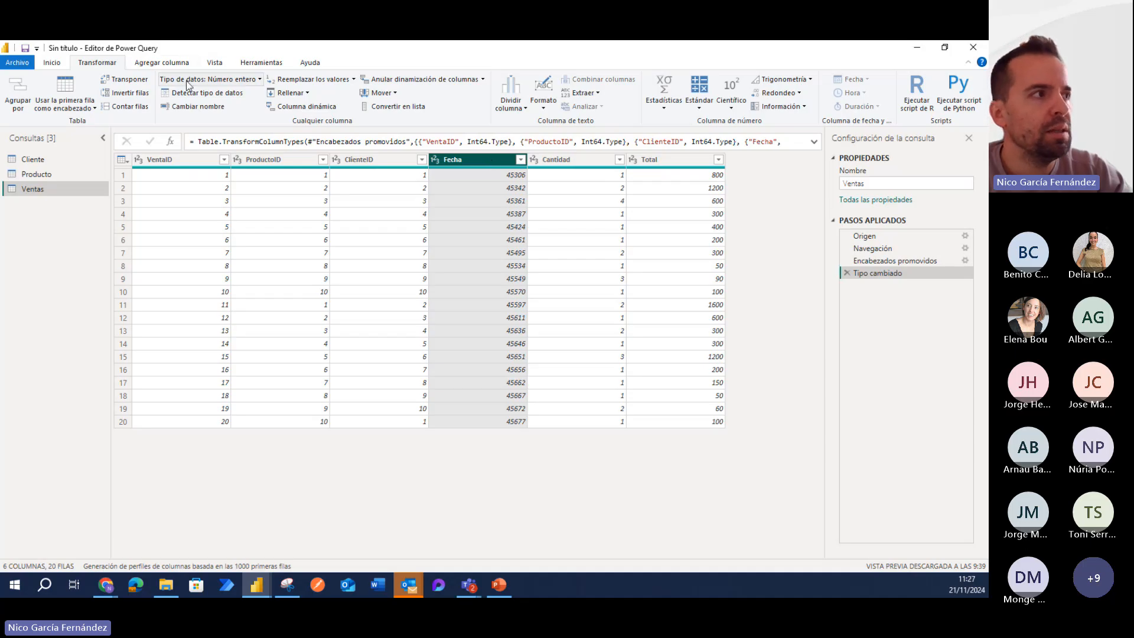
{"action": "left_click", "coordinate": [258, 81]}
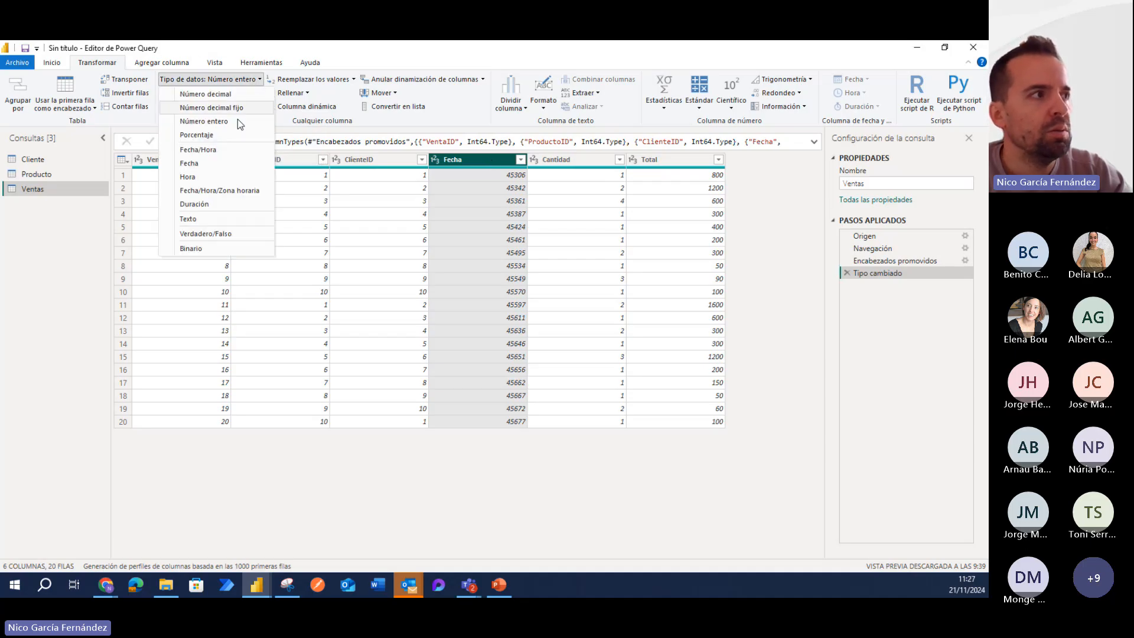
{"action": "left_click", "coordinate": [204, 163]}
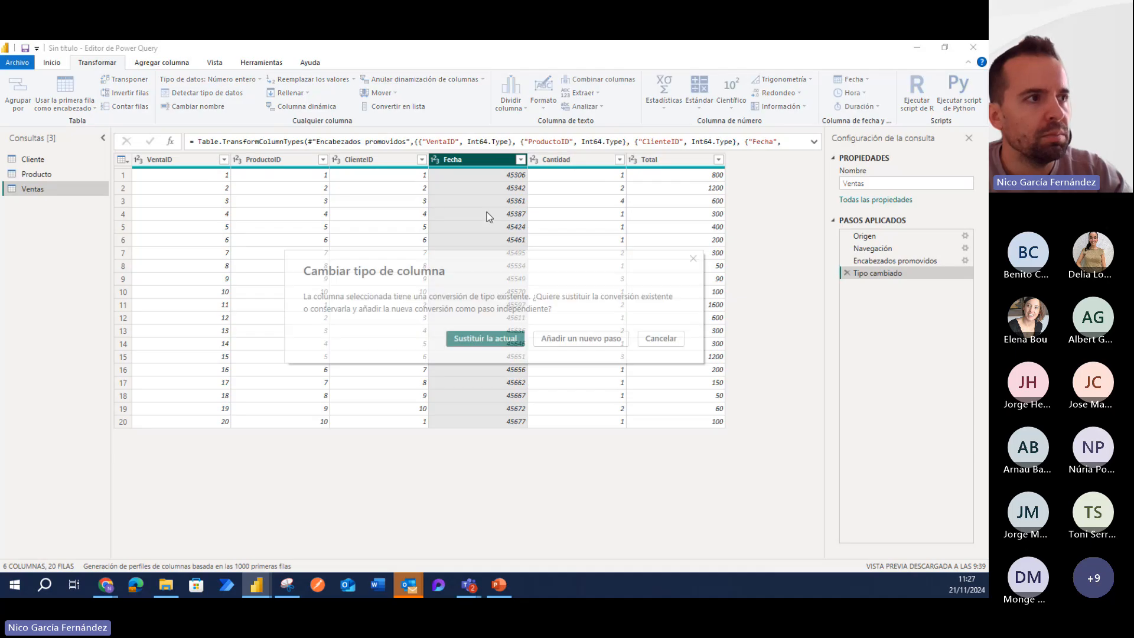
{"action": "left_click", "coordinate": [502, 340]}
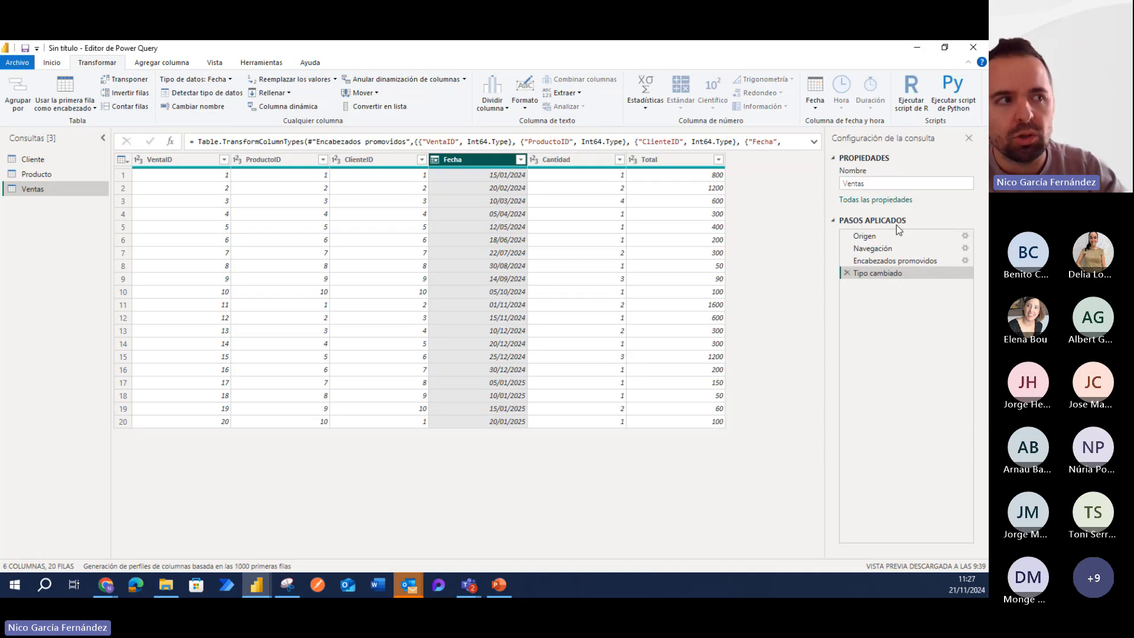
- Delete the Tipo cambiado applied step from Ventas and set only the Fecha column's data type to Fecha
{"action": "left_click", "coordinate": [847, 273]}
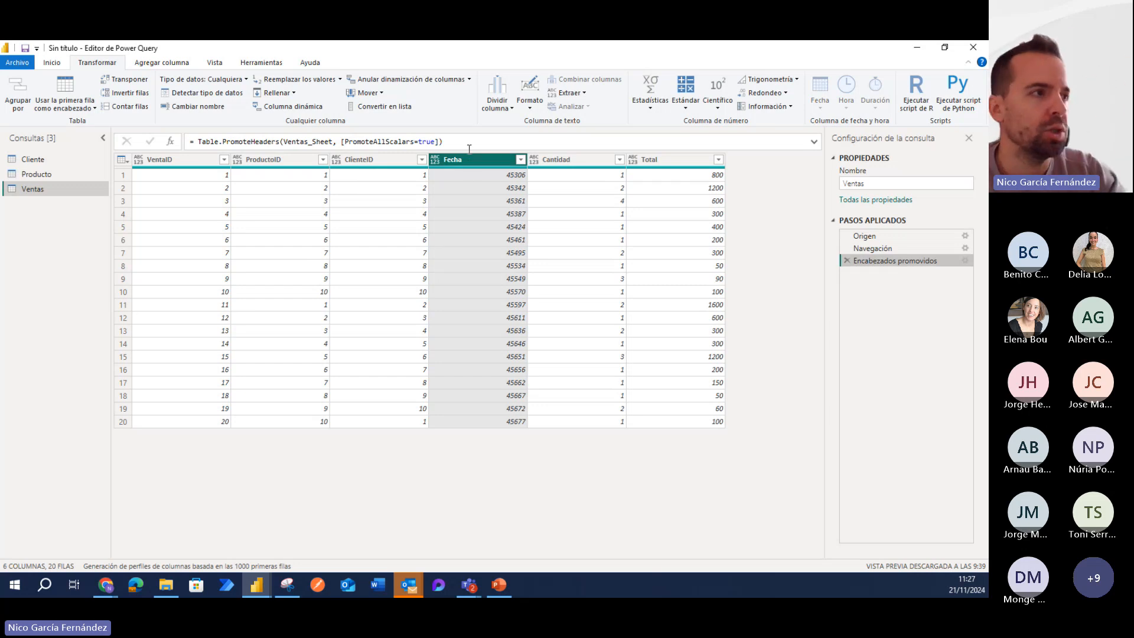
{"action": "left_click", "coordinate": [175, 82]}
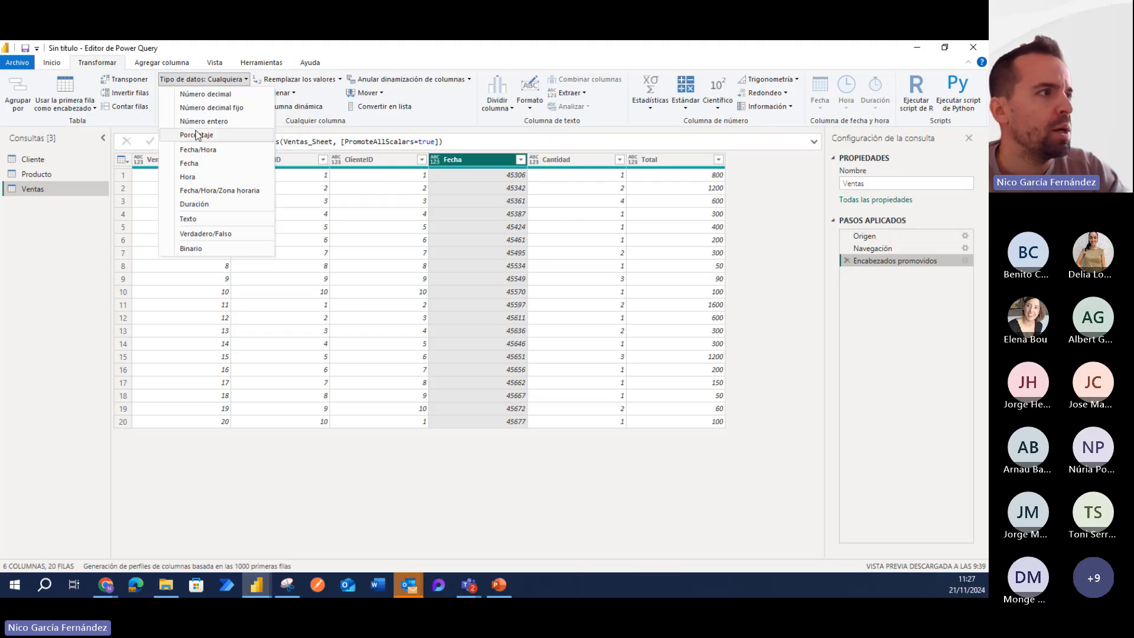
{"action": "left_click", "coordinate": [189, 163]}
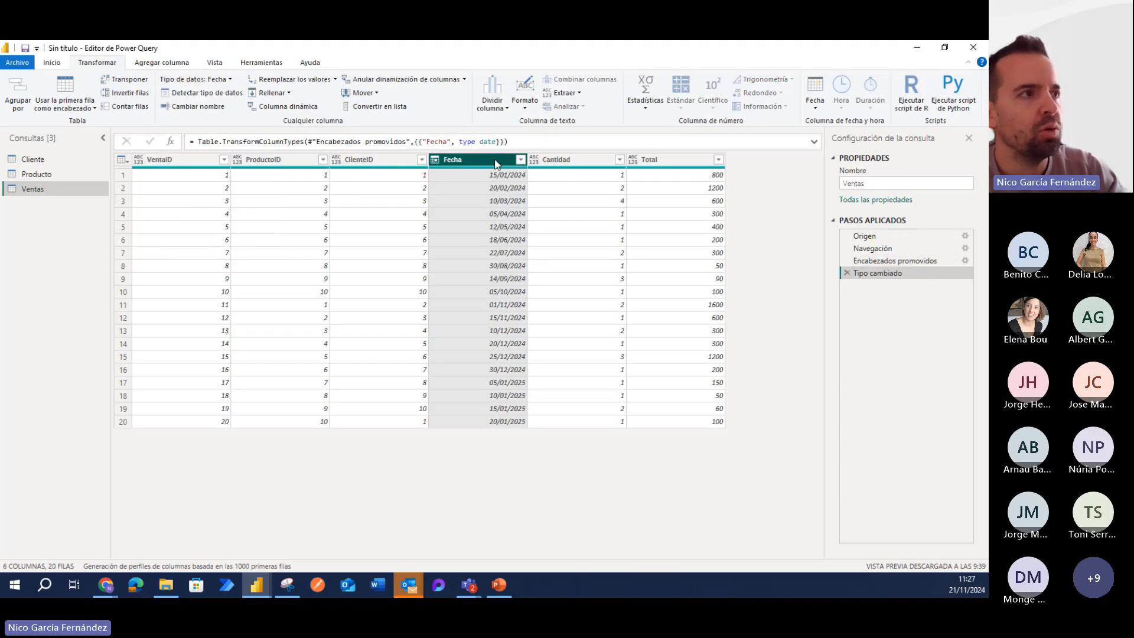
{"action": "left_click", "coordinate": [490, 105]}
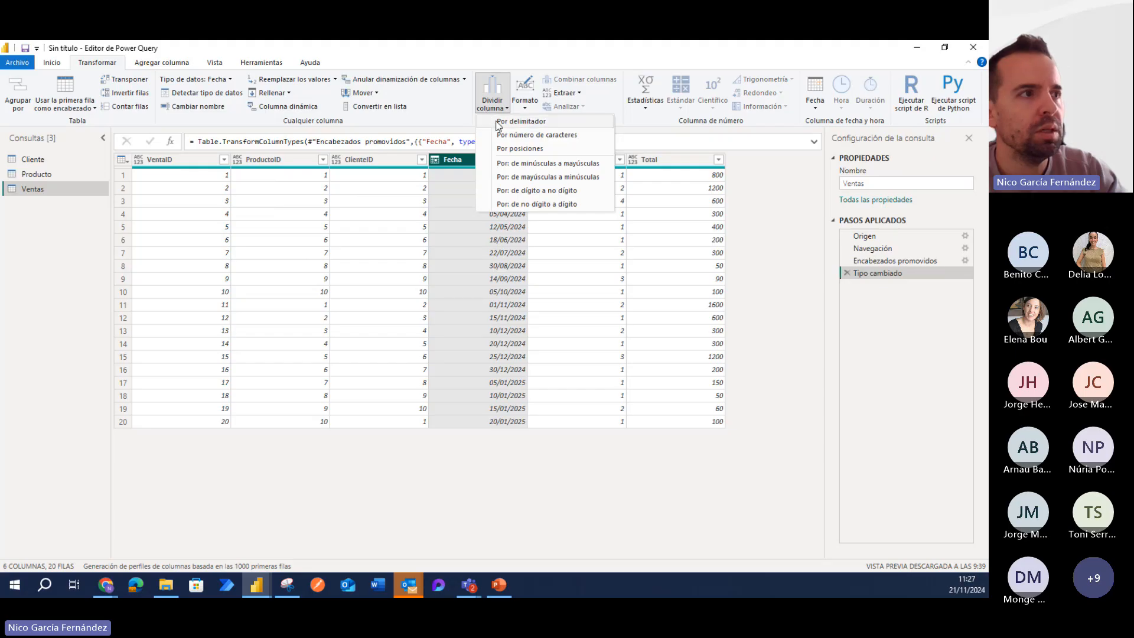
{"action": "left_click", "coordinate": [500, 122]}
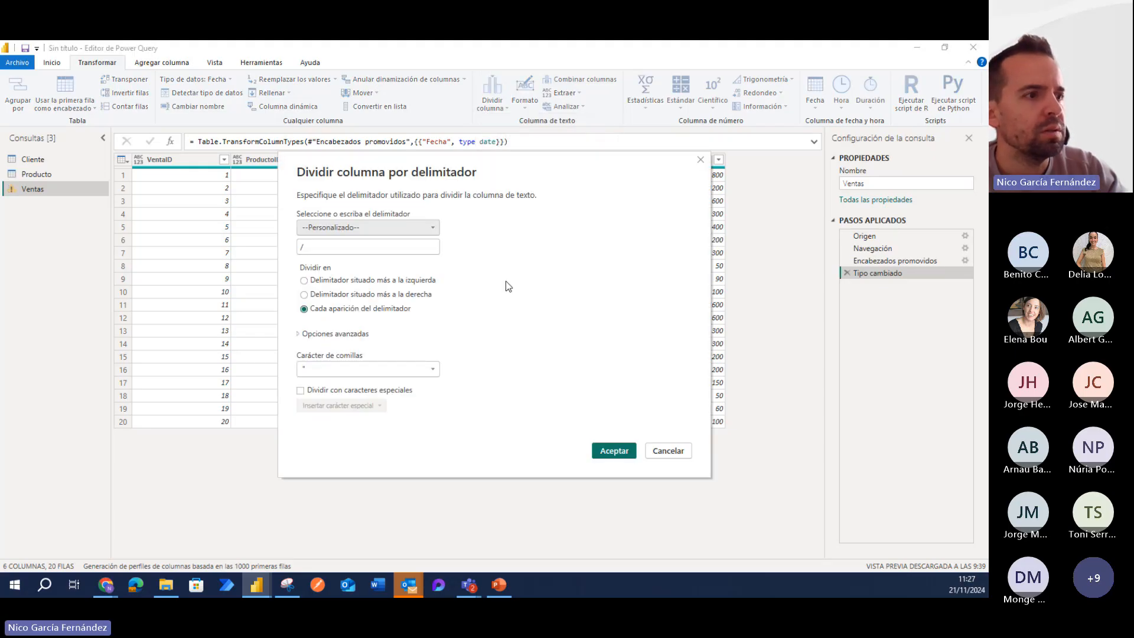
{"action": "left_click", "coordinate": [652, 453]}
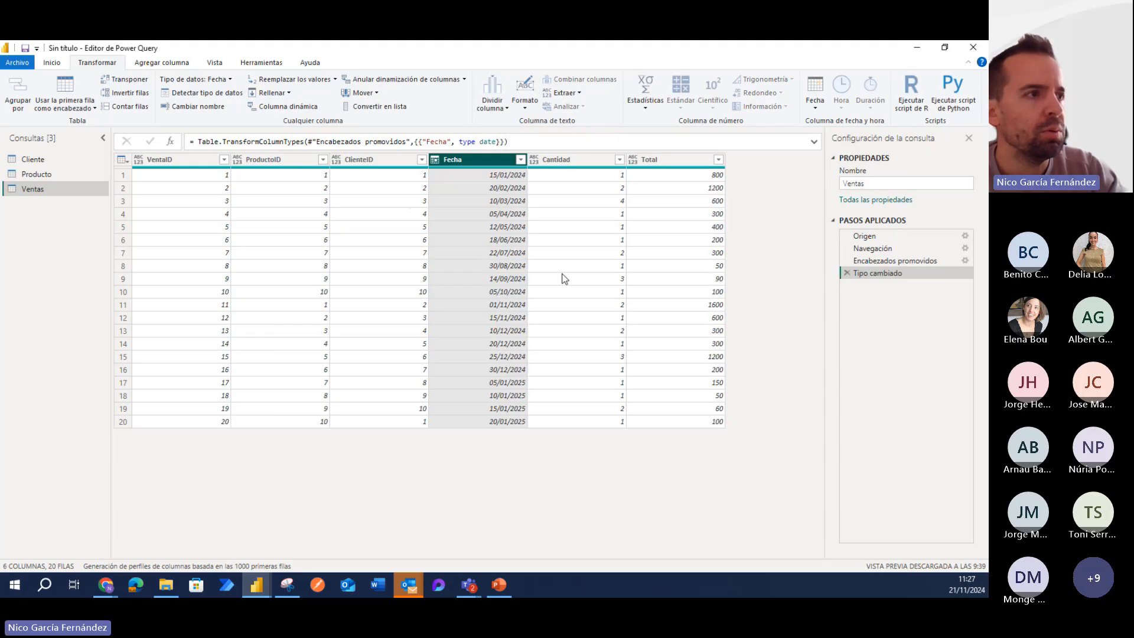
- Duplicate the Fecha column and split the copy by the custom delimiter / at each occurrence
{"action": "right_click", "coordinate": [491, 157]}
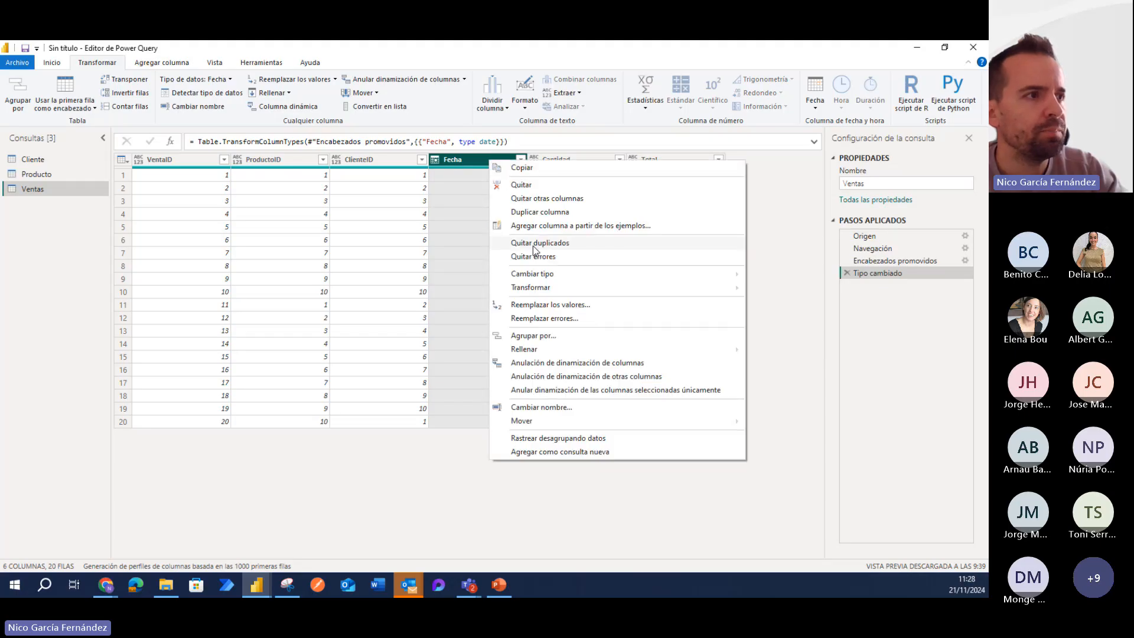
{"action": "mouse_move", "coordinate": [544, 273]}
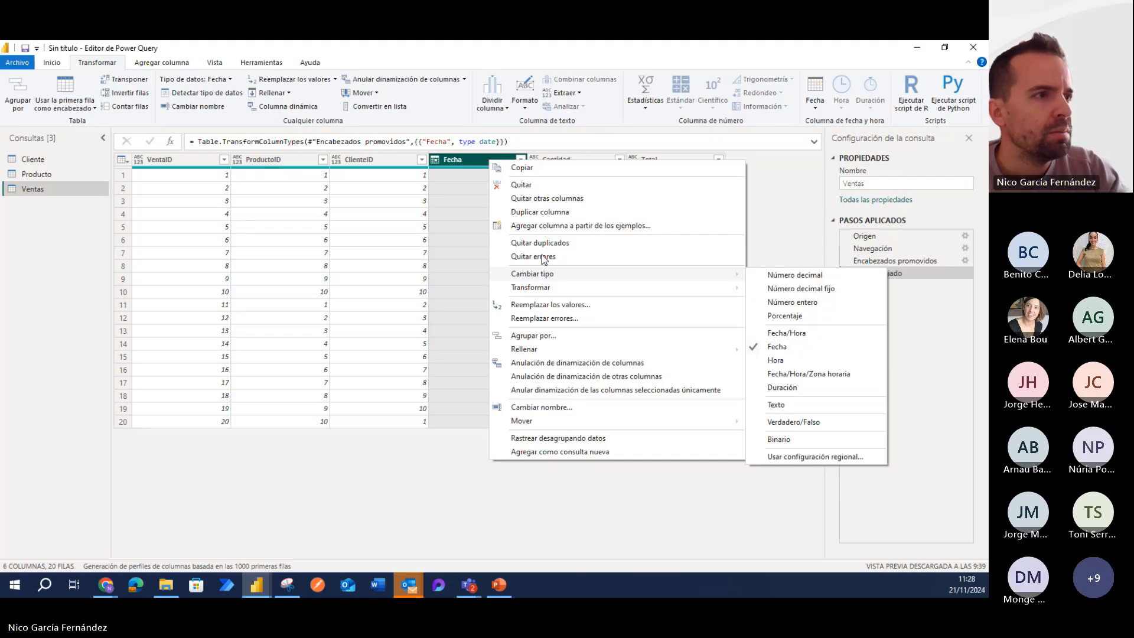
{"action": "left_click", "coordinate": [541, 211]}
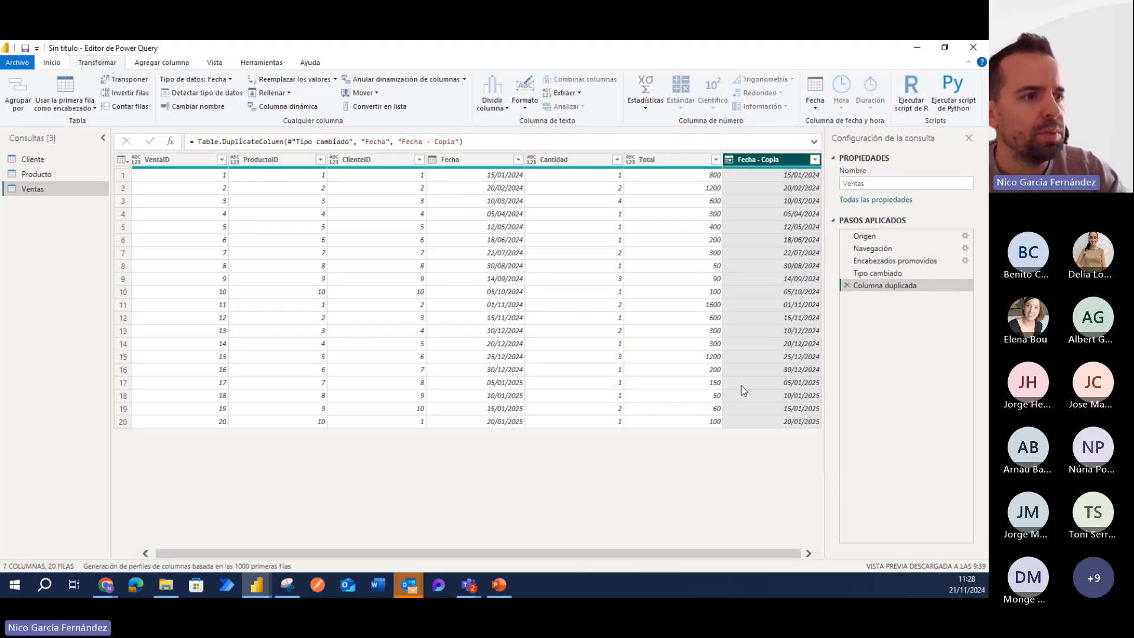
{"action": "left_click", "coordinate": [491, 107]}
{"action": "left_click", "coordinate": [506, 122]}
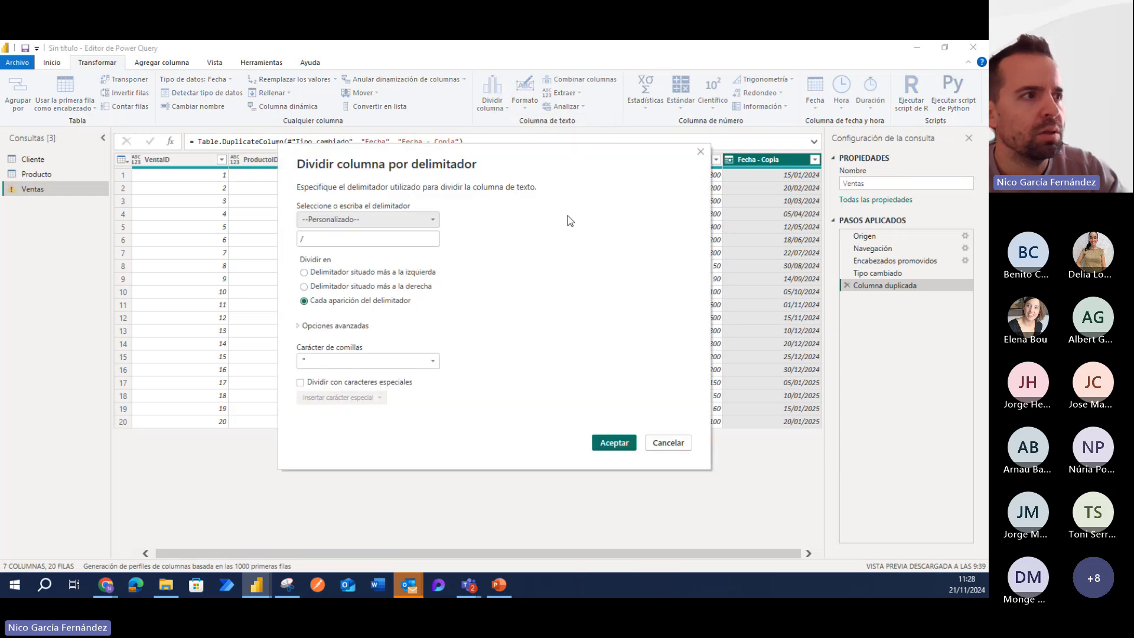
{"action": "left_click", "coordinate": [624, 448]}
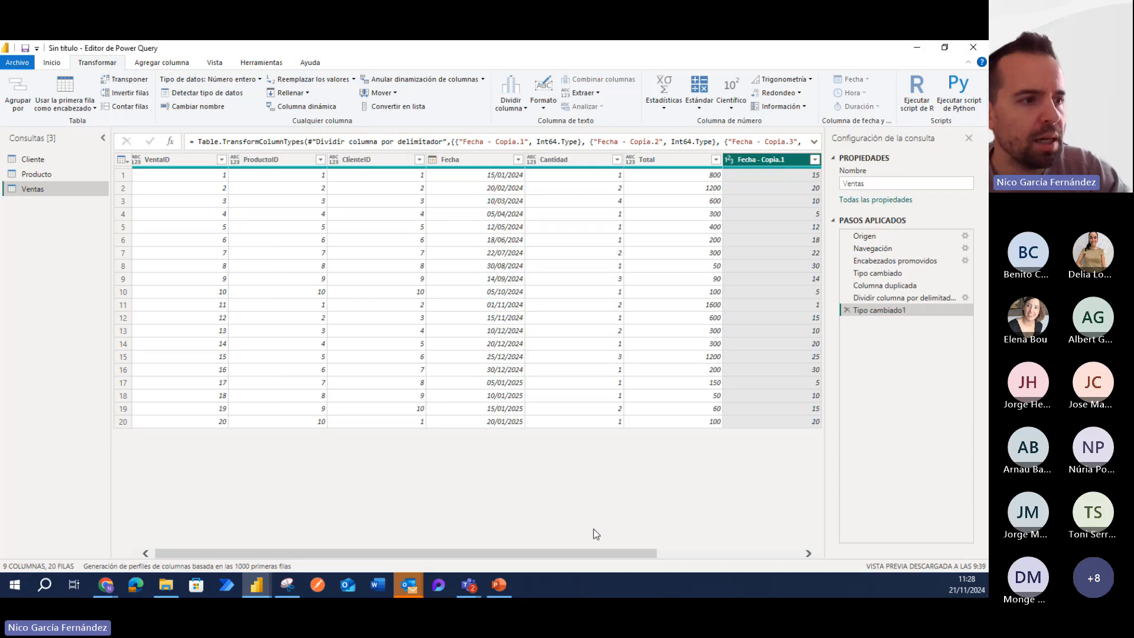
- Rename the split column Fecha - Copia.3 as año and Fecha - Copia.2 as mes
{"action": "left_click_drag", "start_coordinate": [591, 554], "coordinate": [757, 551]}
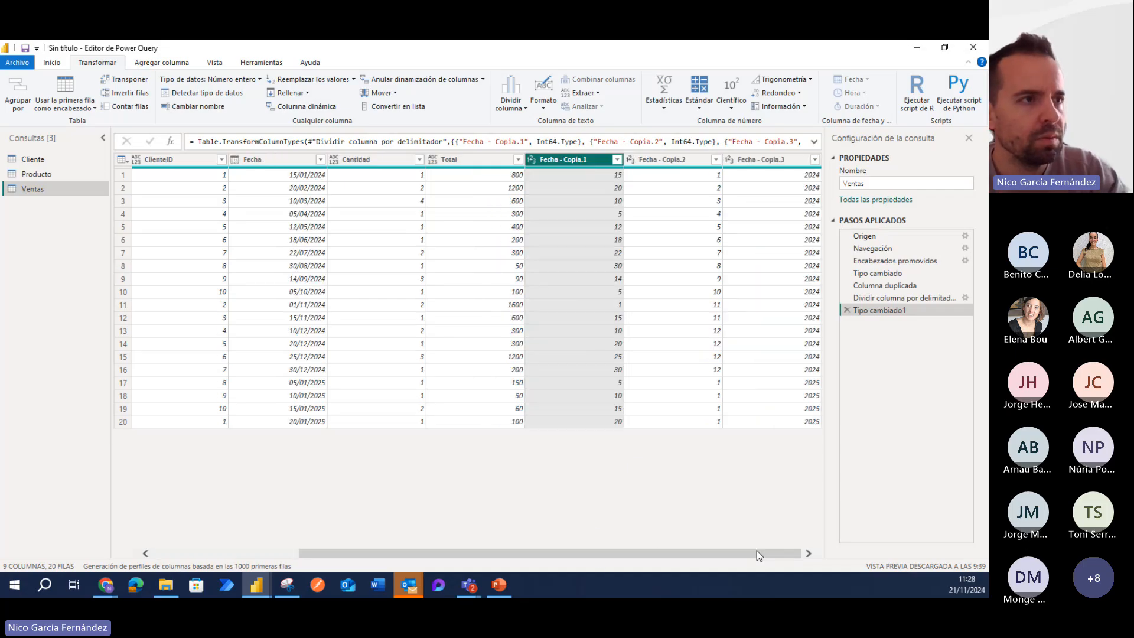
{"action": "left_click", "coordinate": [790, 163]}
{"action": "double_click", "coordinate": [764, 161]}
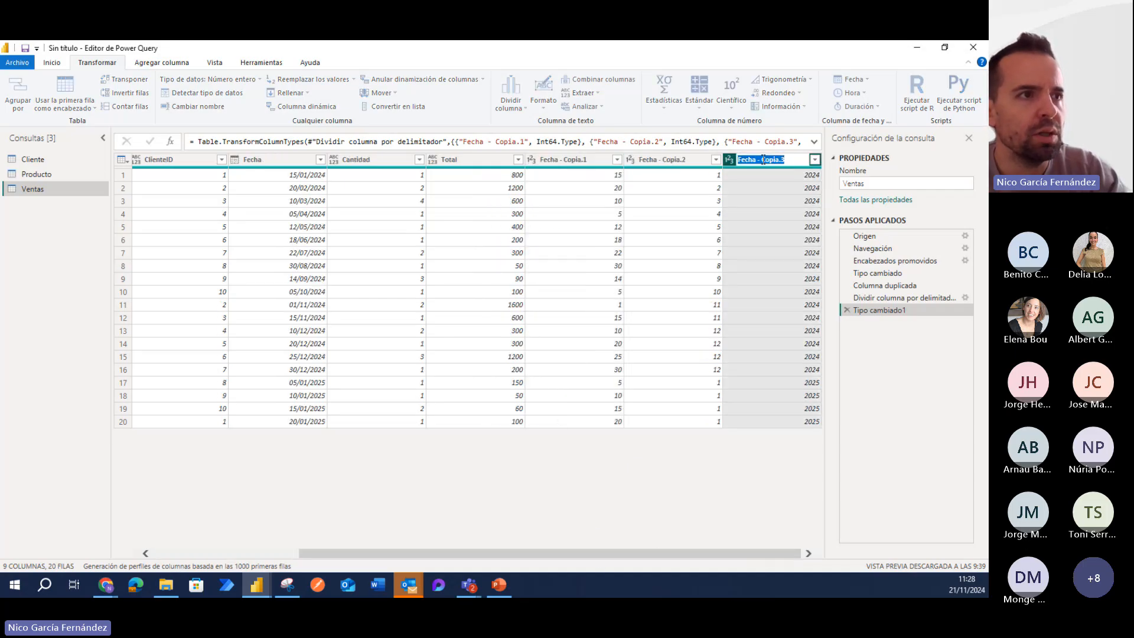
{"action": "type", "text": "año"}
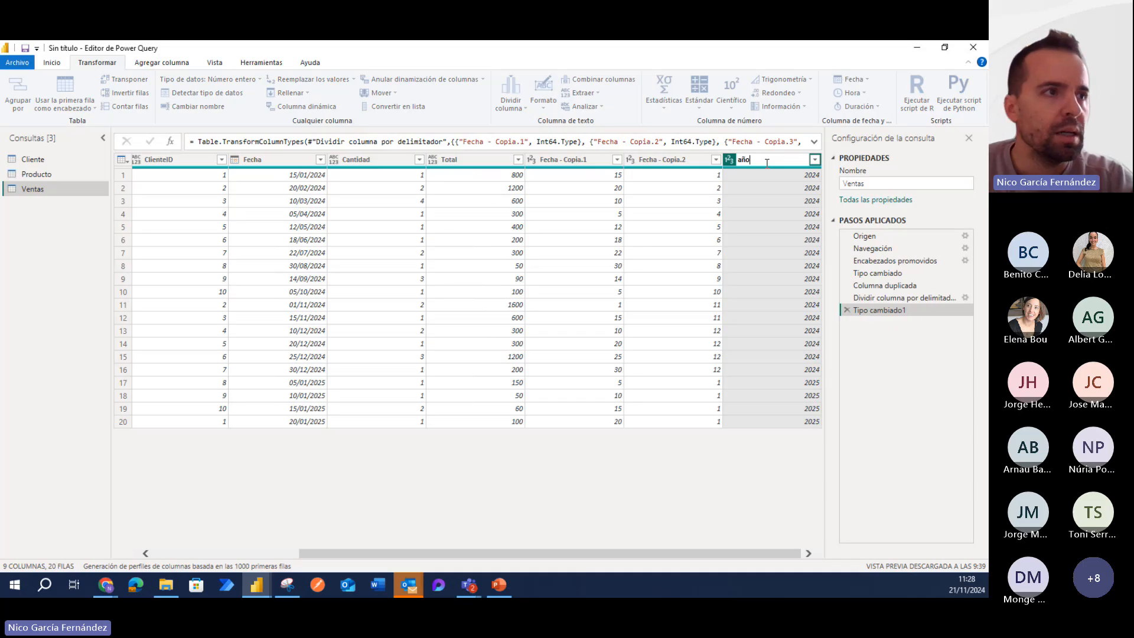
{"action": "key", "text": "Return"}
{"action": "double_click", "coordinate": [682, 160]}
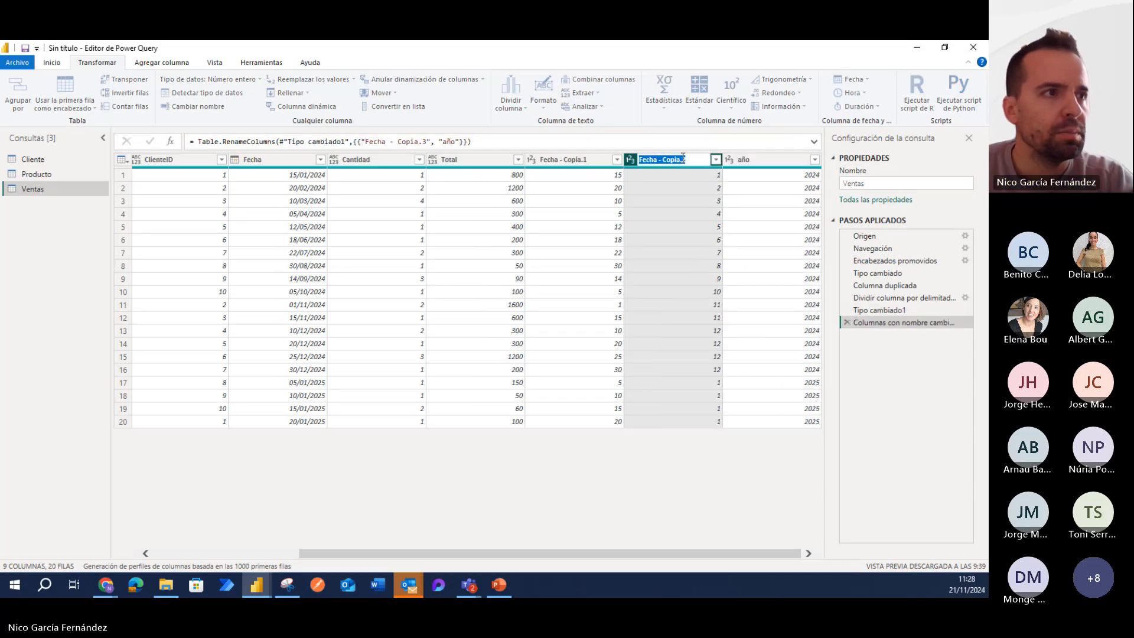
{"action": "type", "text": "mes"}
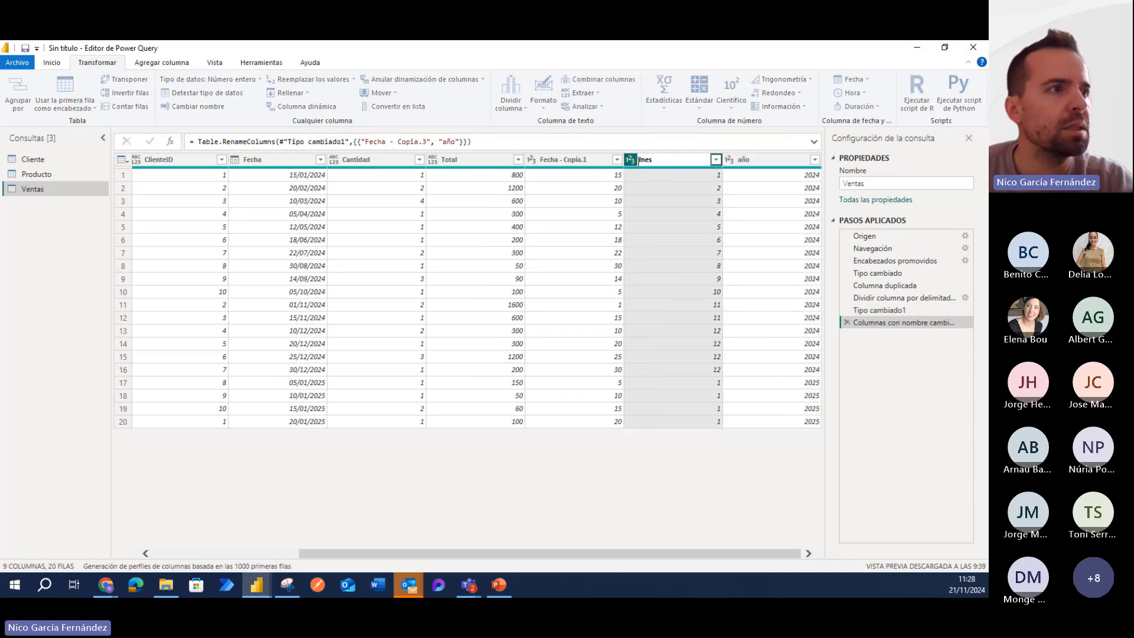
{"action": "key", "text": "Return"}
- Rename the split column Fecha - Copia.1 as día
{"action": "double_click", "coordinate": [566, 160]}
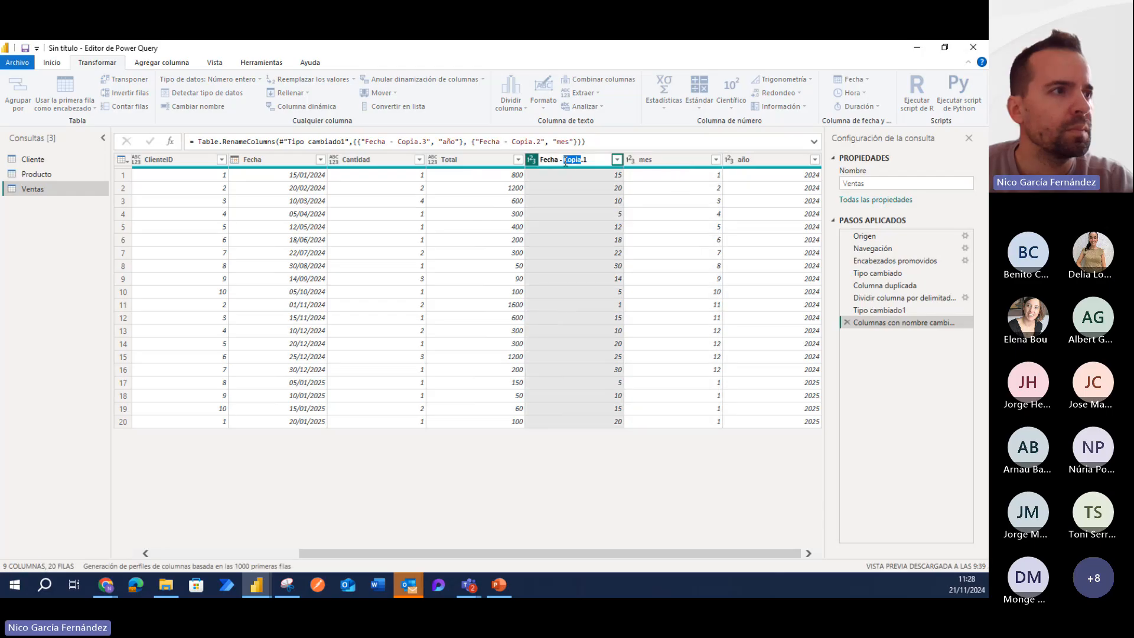
{"action": "left_click_drag", "start_coordinate": [583, 161], "coordinate": [524, 167]}
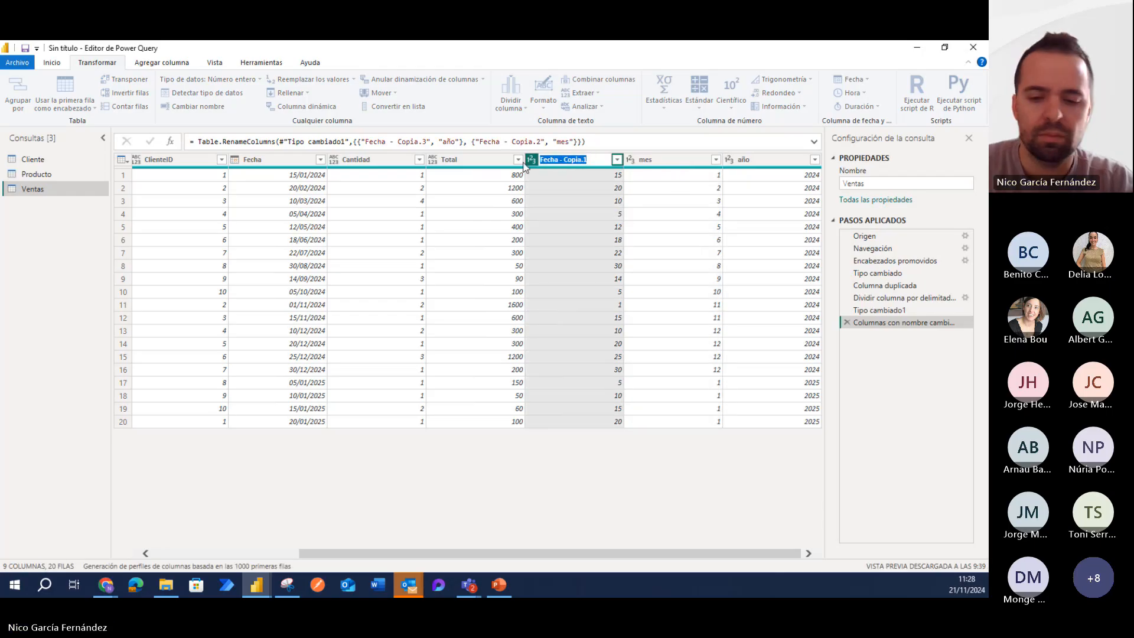
{"action": "type", "text": "dia"}
{"action": "key", "text": "Return"}
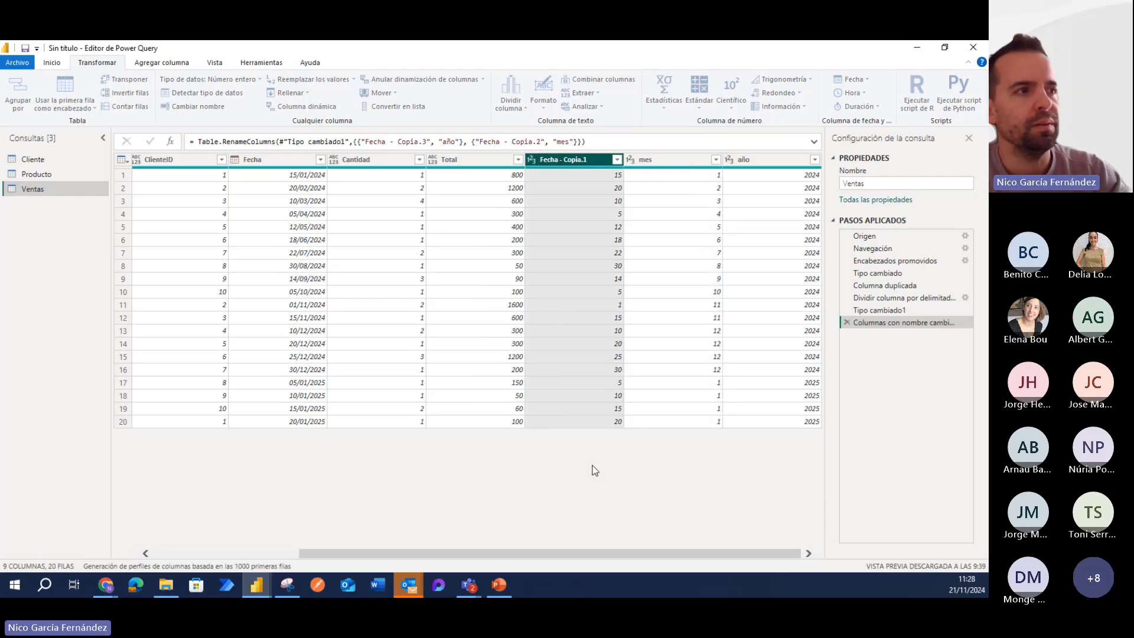
{"action": "left_click_drag", "start_coordinate": [593, 556], "coordinate": [589, 552]}
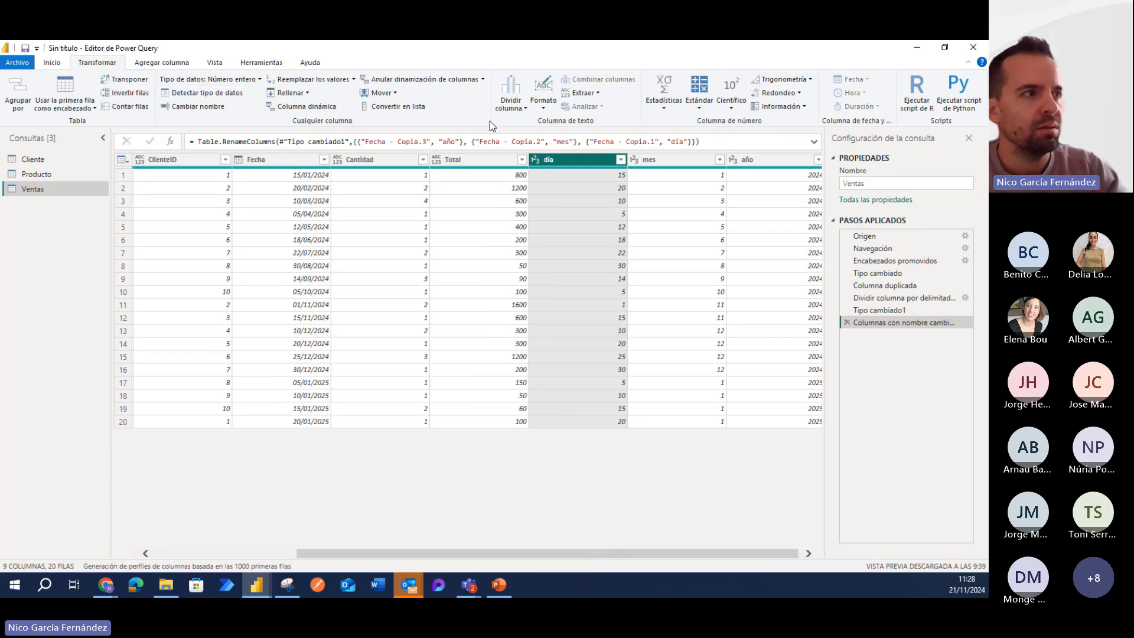
- Apply the pending query changes and close the Power Query editor to return to the report
{"action": "left_click_drag", "start_coordinate": [477, 553], "coordinate": [271, 543]}
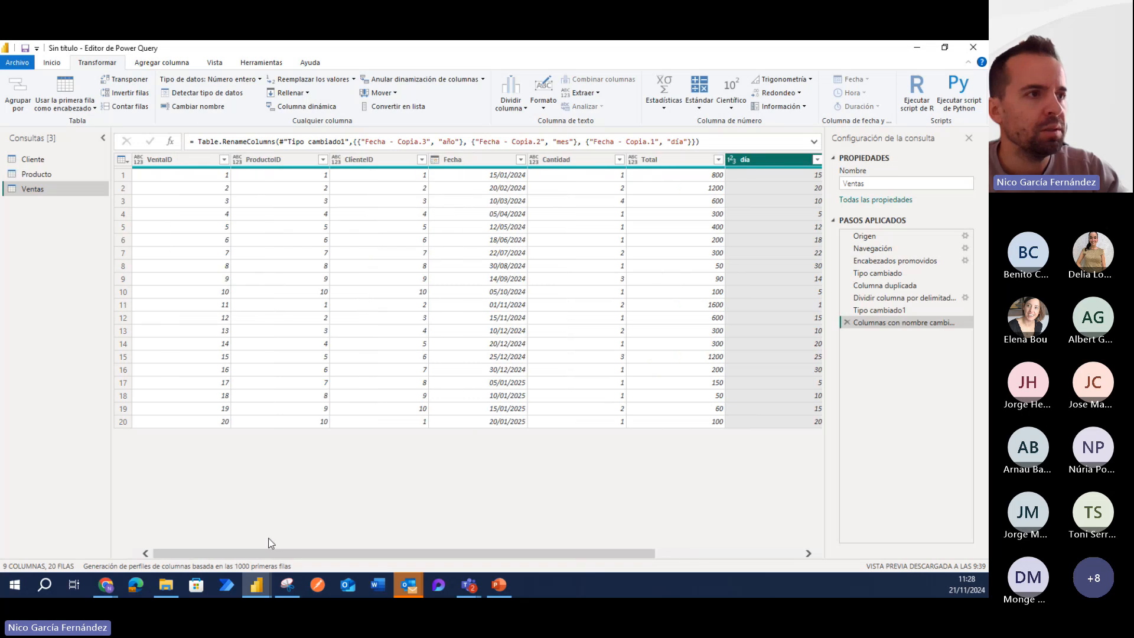
{"action": "left_click", "coordinate": [51, 62]}
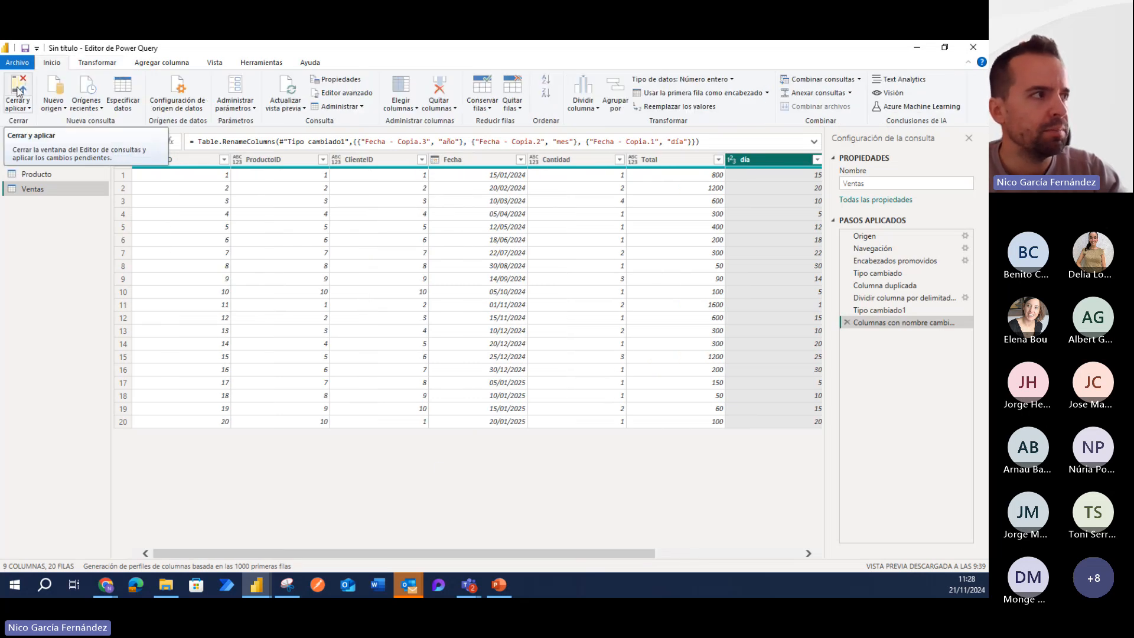
{"action": "left_click", "coordinate": [19, 91]}
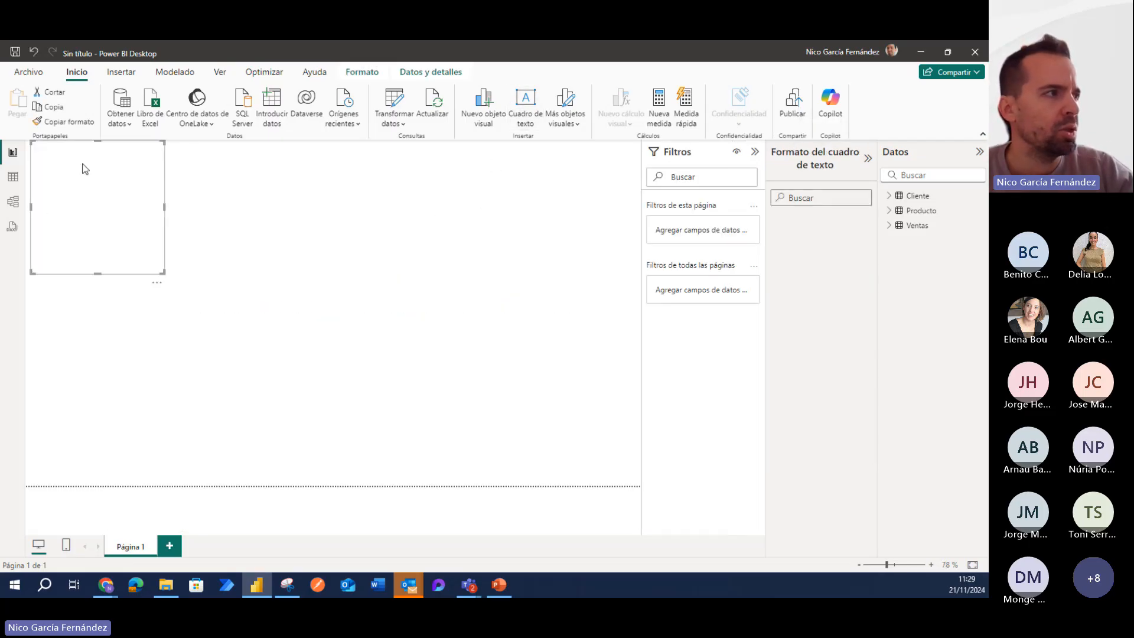
- Add the title text "Informe de Ventas" in a text box and format it bold at size 32
{"action": "type", "text": "In"}
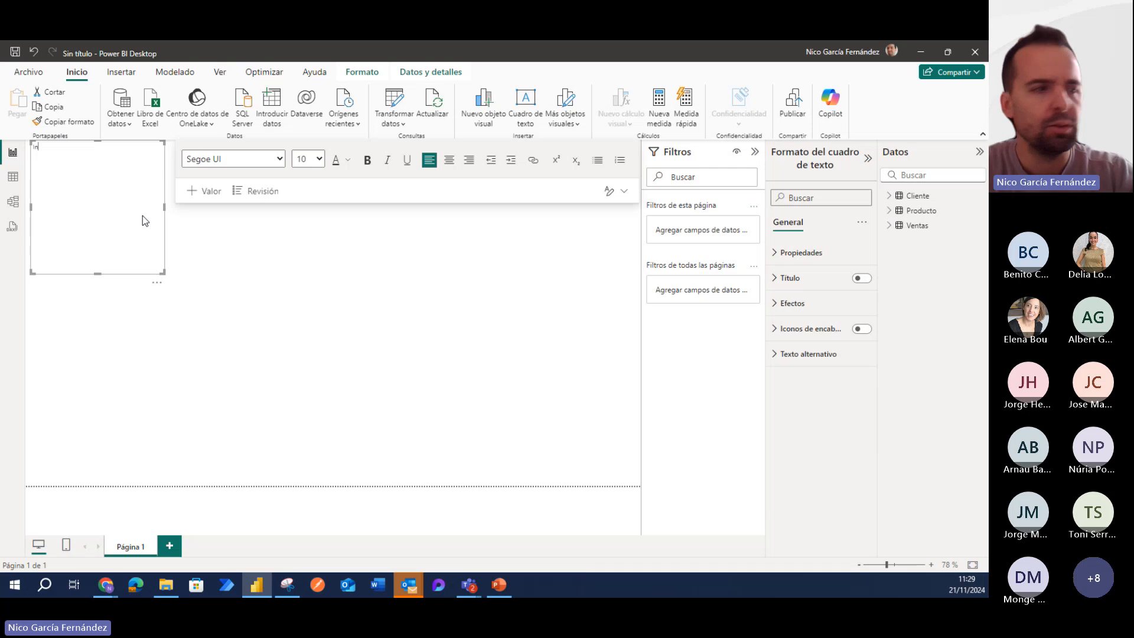
{"action": "type", "text": "forme de Ventas"}
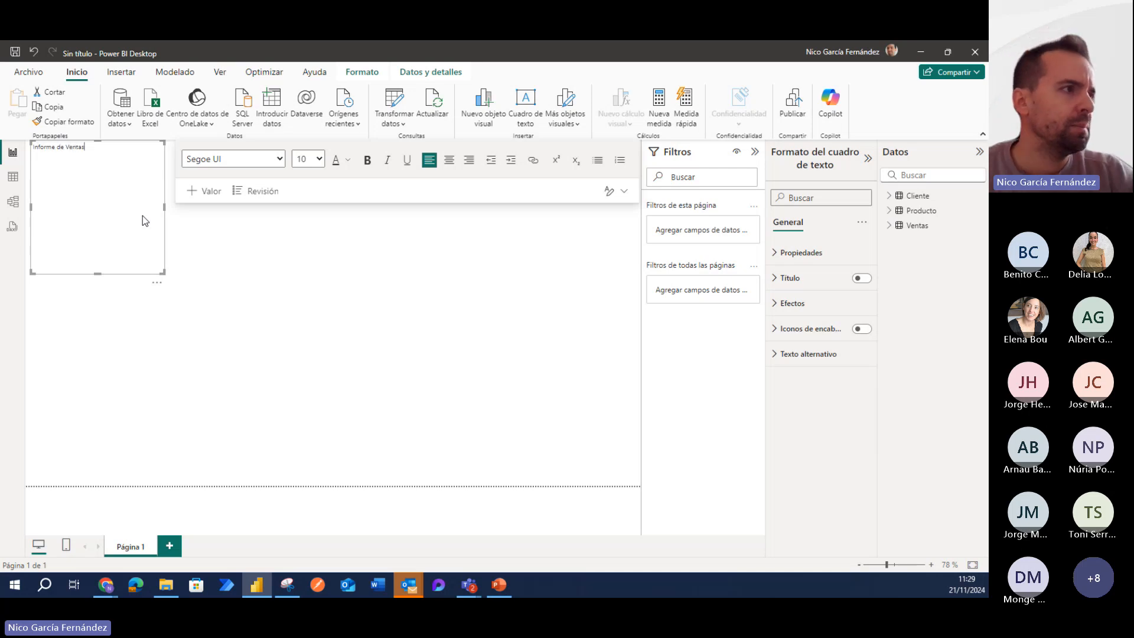
{"action": "double_click", "coordinate": [83, 148]}
{"action": "left_click_drag", "start_coordinate": [26, 151], "coordinate": [4, 156]}
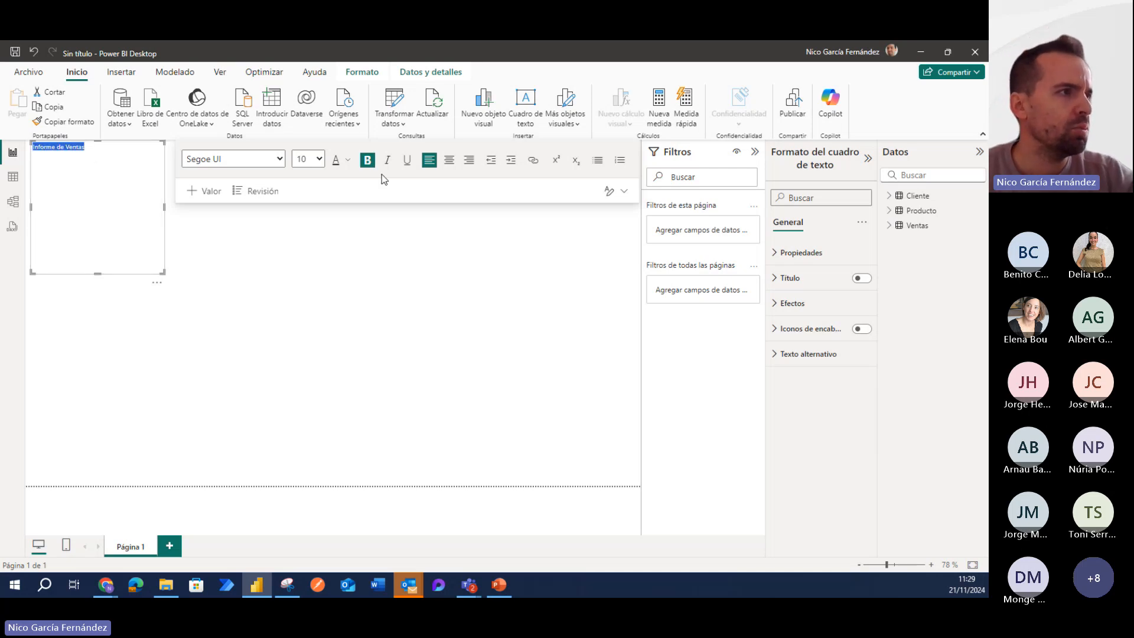
{"action": "left_click", "coordinate": [368, 161]}
{"action": "left_click", "coordinate": [318, 161]}
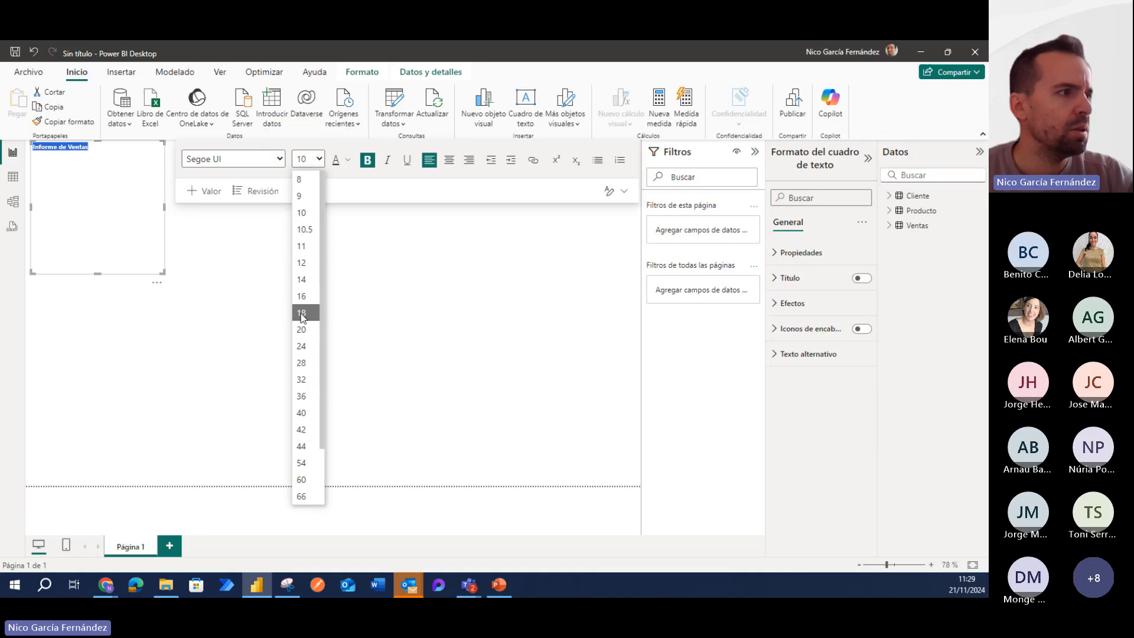
{"action": "left_click", "coordinate": [306, 379]}
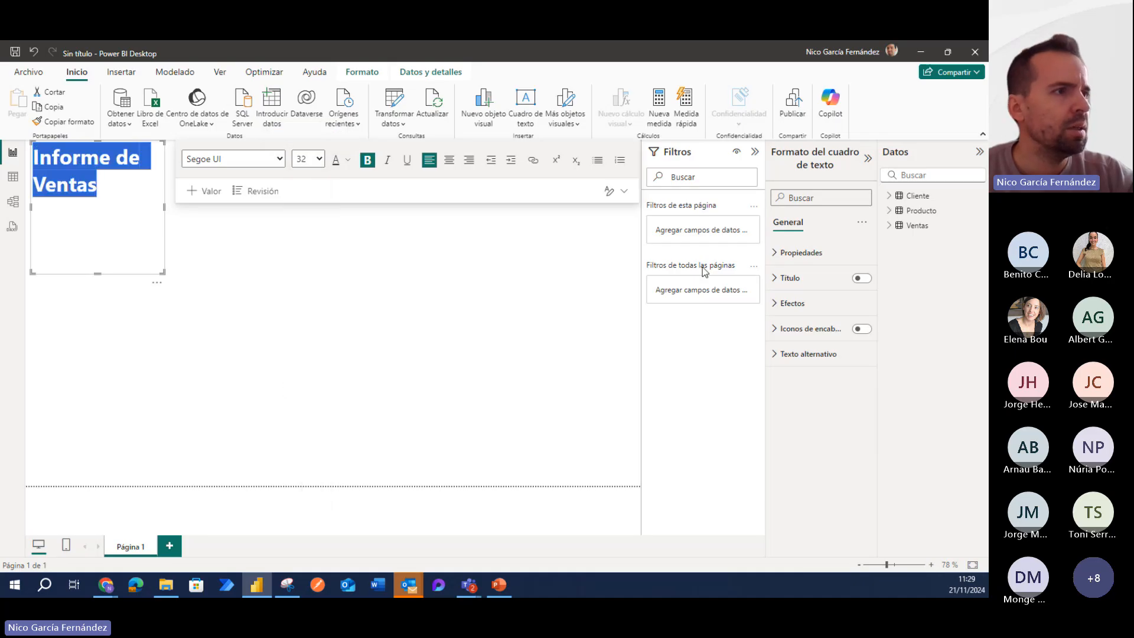
- Widen the title text box so its text fits on one line and reduce its height to fit
{"action": "left_click", "coordinate": [631, 233]}
{"action": "left_click", "coordinate": [164, 209]}
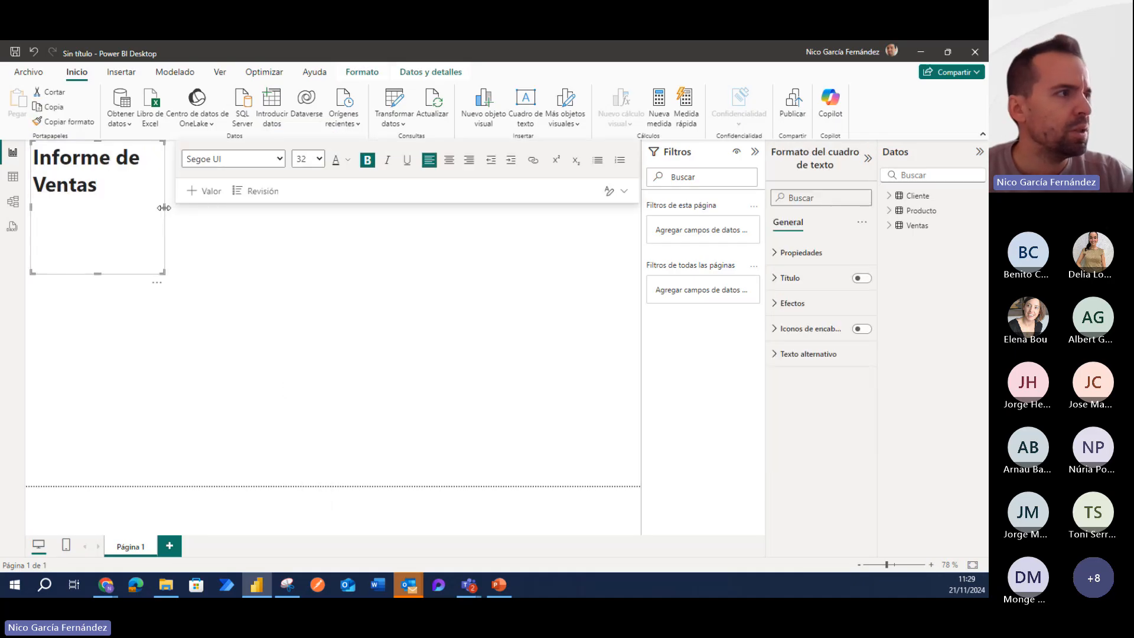
{"action": "left_click_drag", "start_coordinate": [165, 208], "coordinate": [316, 195]}
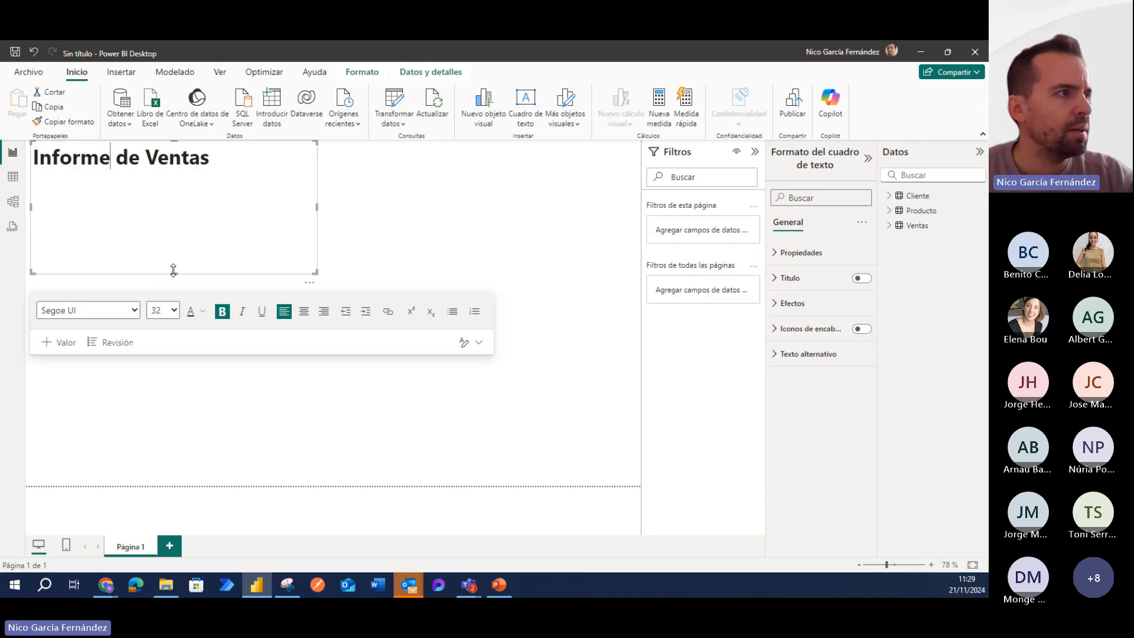
{"action": "left_click_drag", "start_coordinate": [173, 270], "coordinate": [176, 180]}
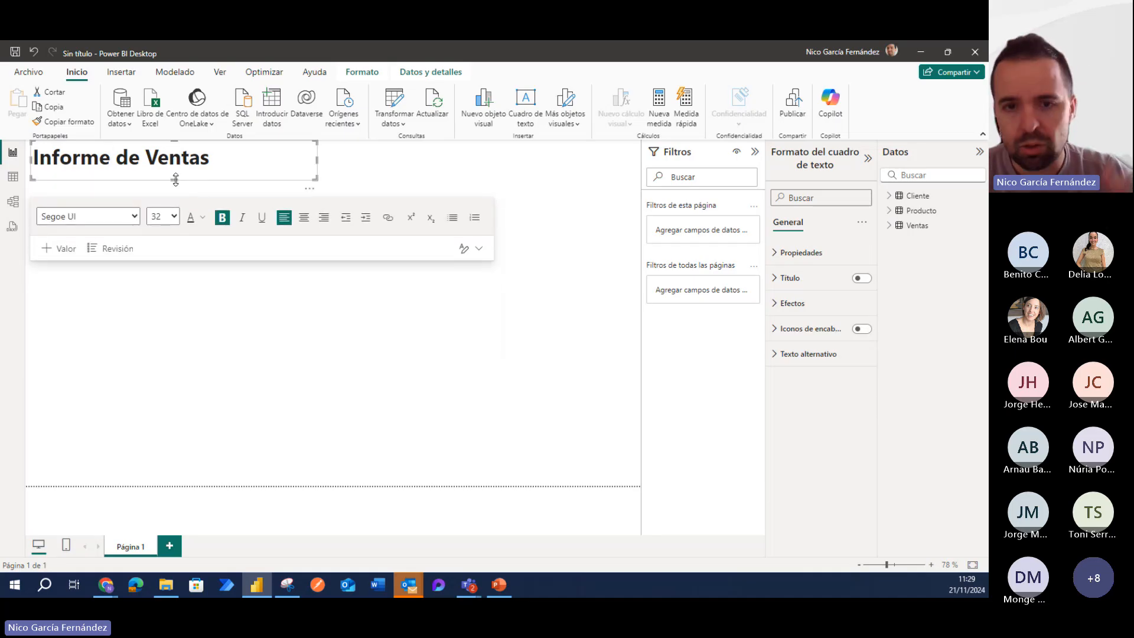
{"action": "left_click", "coordinate": [448, 172]}
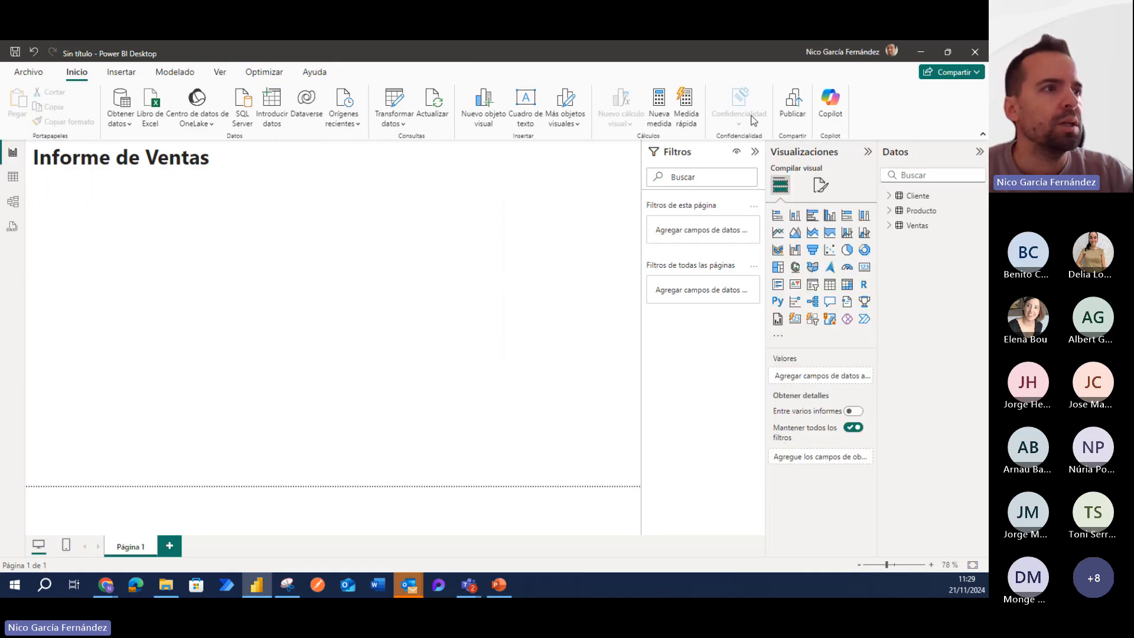
- Insert the image logo itequia.JPG and place it, reduced, in the report page's upper-right corner
{"action": "left_click", "coordinate": [130, 73]}
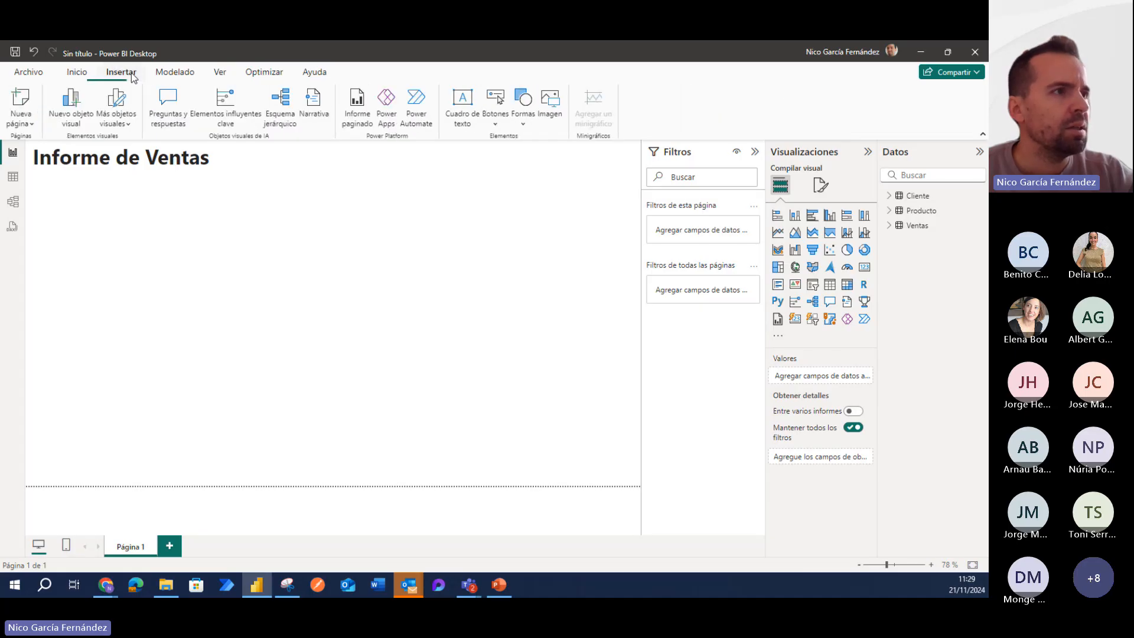
{"action": "left_click", "coordinate": [555, 106]}
{"action": "left_click", "coordinate": [358, 142]}
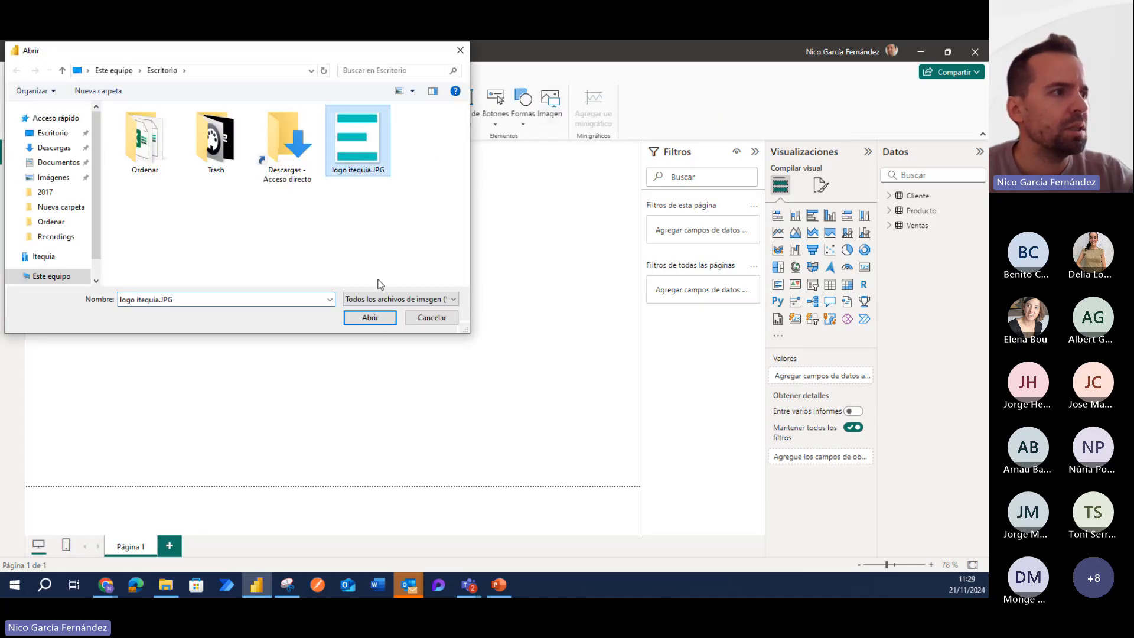
{"action": "left_click", "coordinate": [369, 317]}
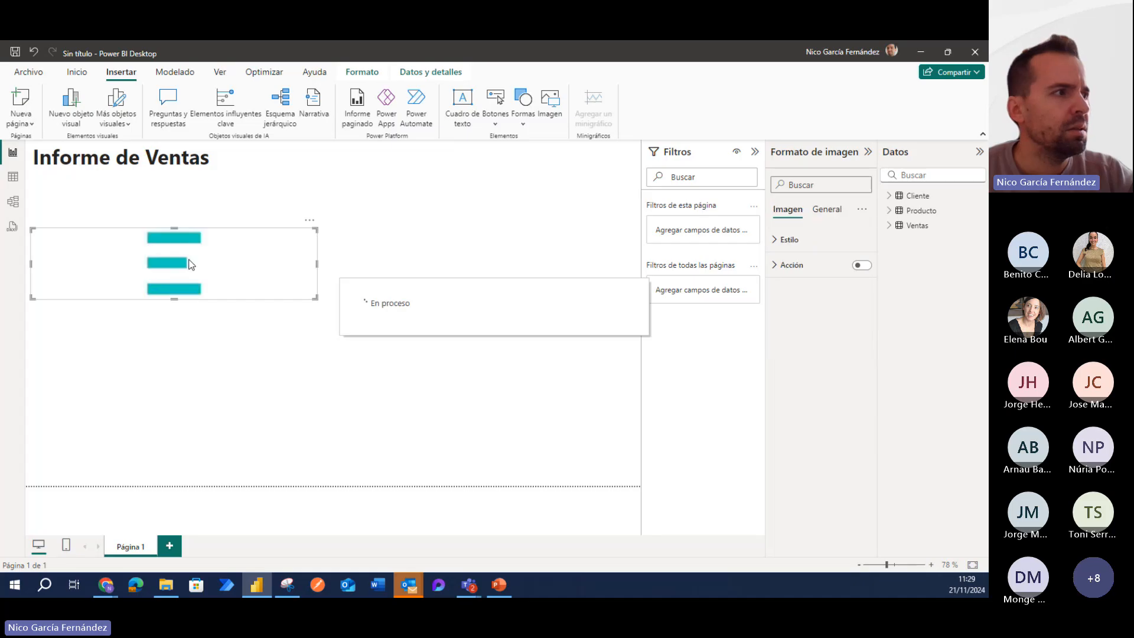
{"action": "left_click_drag", "start_coordinate": [315, 229], "coordinate": [627, 156]}
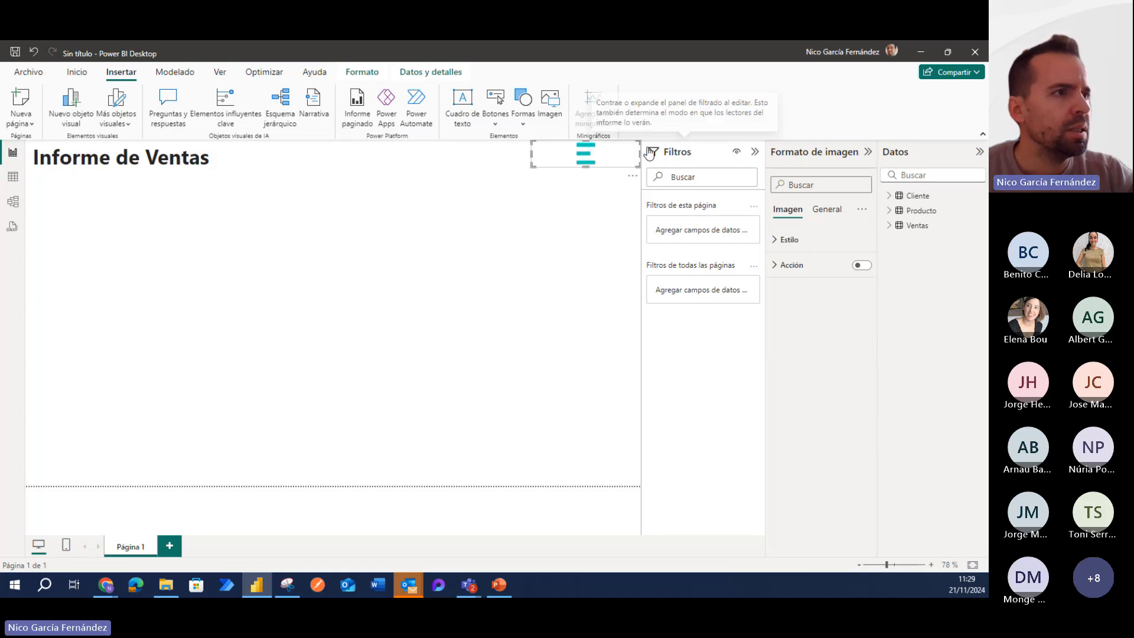
{"action": "left_click", "coordinate": [380, 323]}
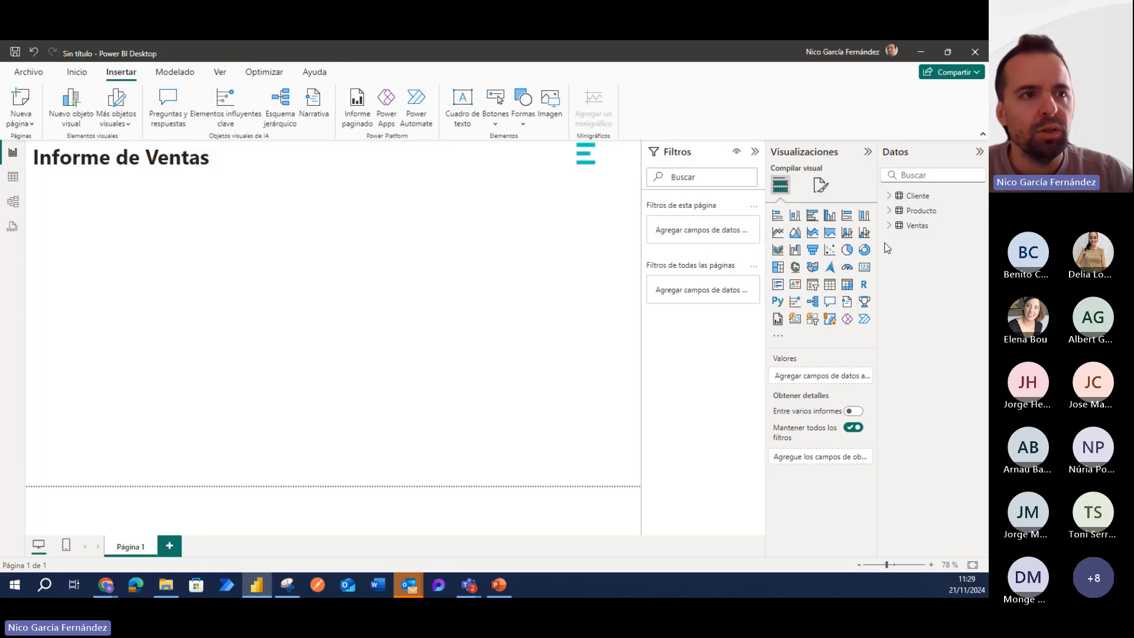
- Add a slicer to the report page using the año field from the Ventas table
{"action": "left_click", "coordinate": [889, 226]}
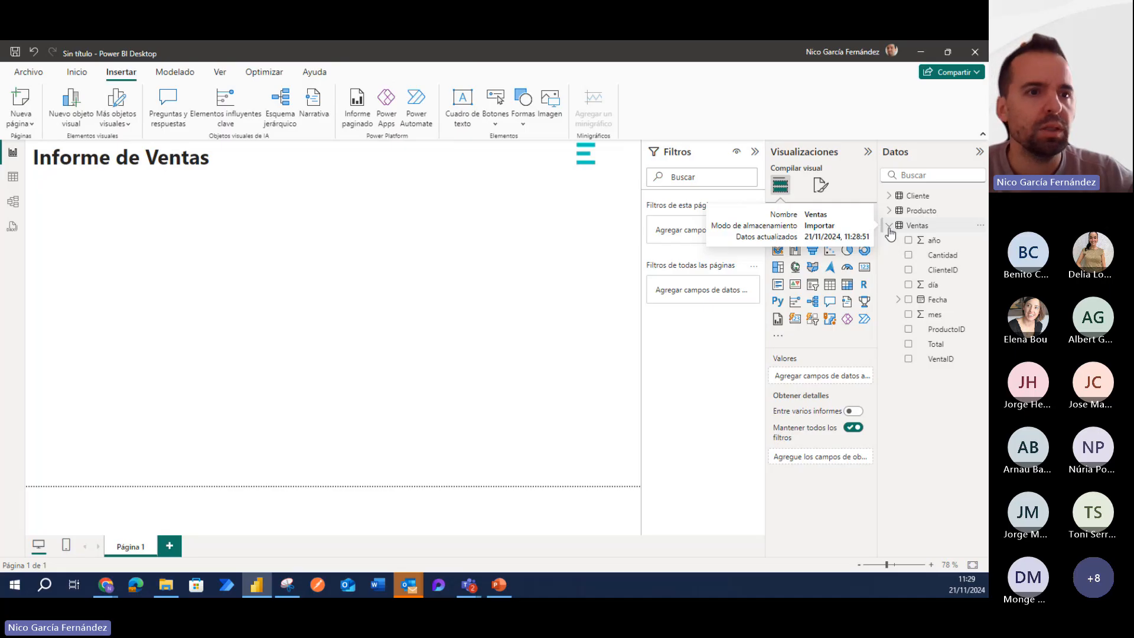
{"action": "left_click", "coordinate": [898, 300]}
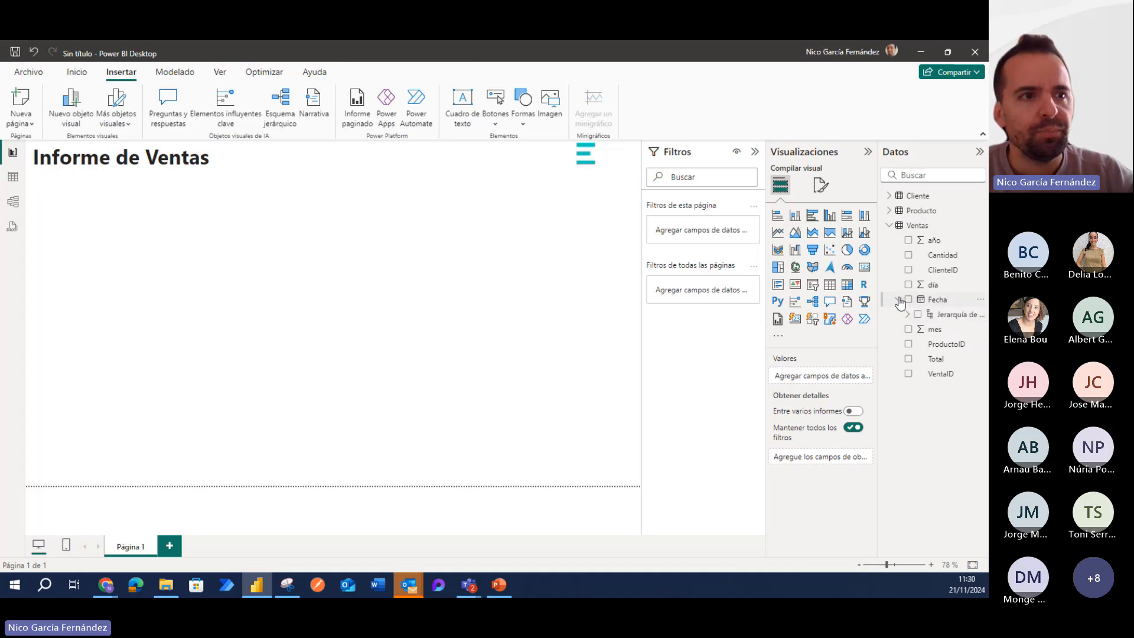
{"action": "left_click", "coordinate": [814, 286]}
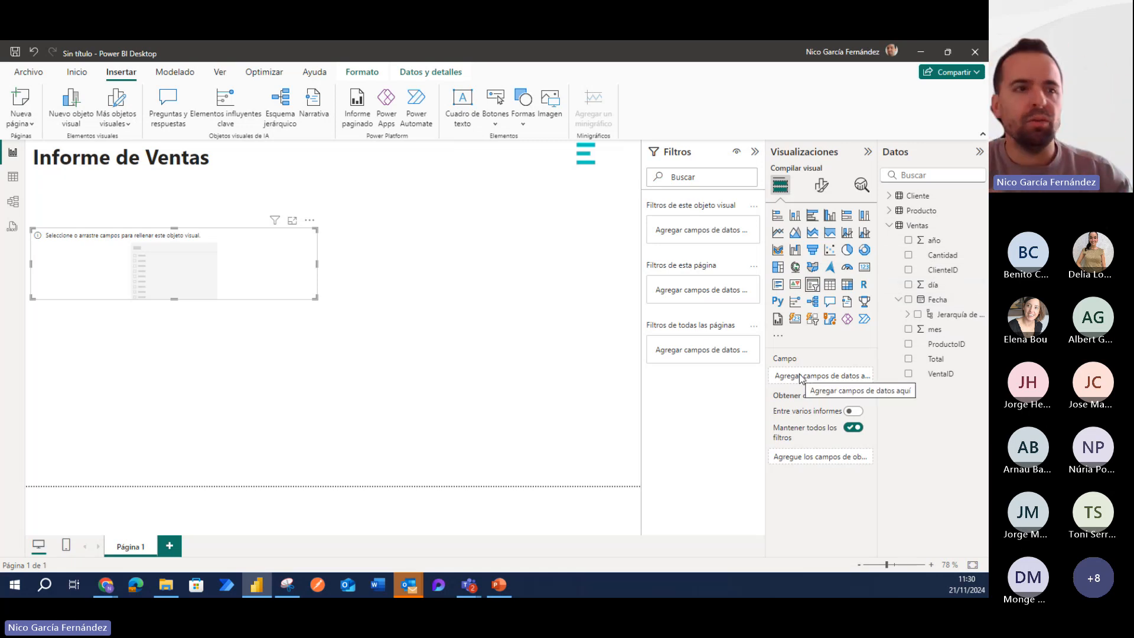
{"action": "left_click_drag", "start_coordinate": [932, 245], "coordinate": [830, 383]}
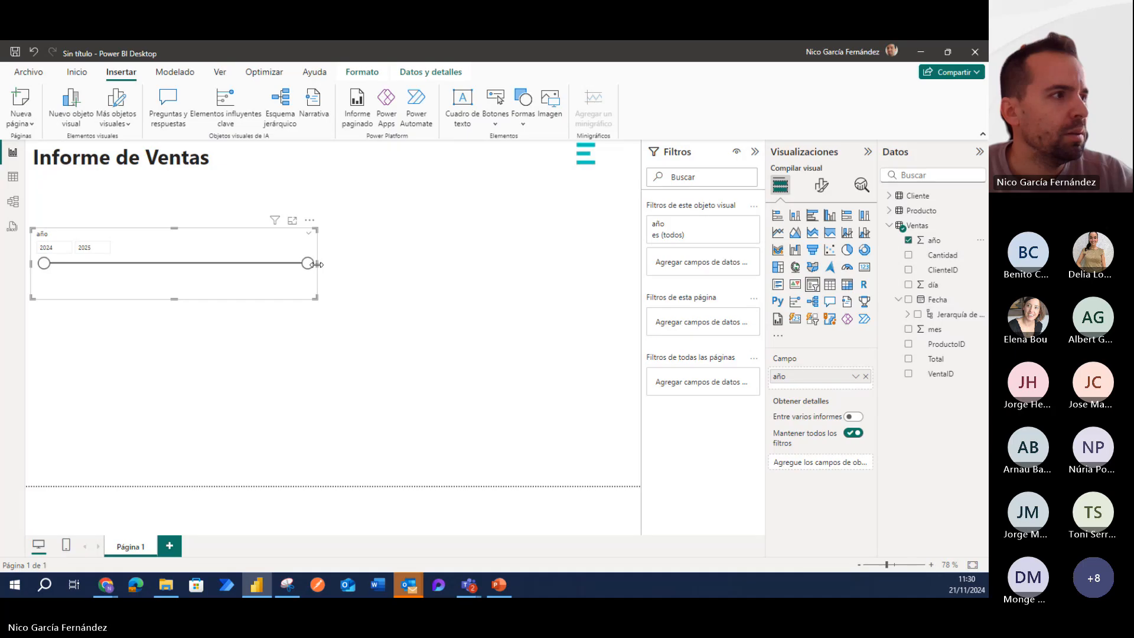
- Narrow the año slicer to roughly half its width and place it at the page's left edge, directly below the title
{"action": "left_click_drag", "start_coordinate": [317, 264], "coordinate": [167, 264]}
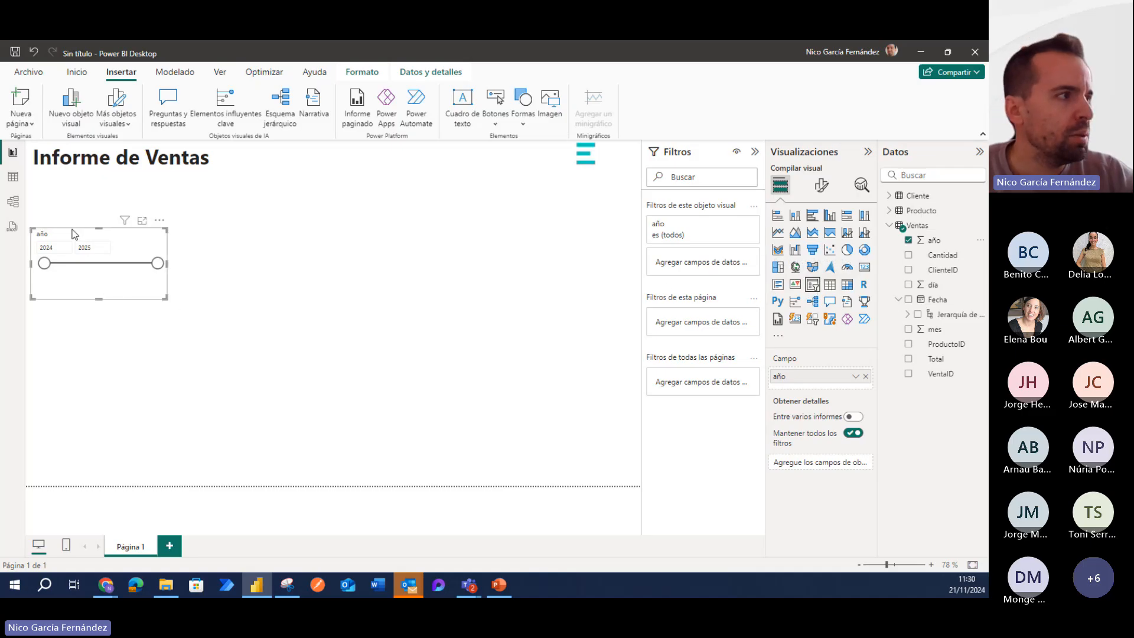
{"action": "left_click_drag", "start_coordinate": [73, 229], "coordinate": [69, 182]}
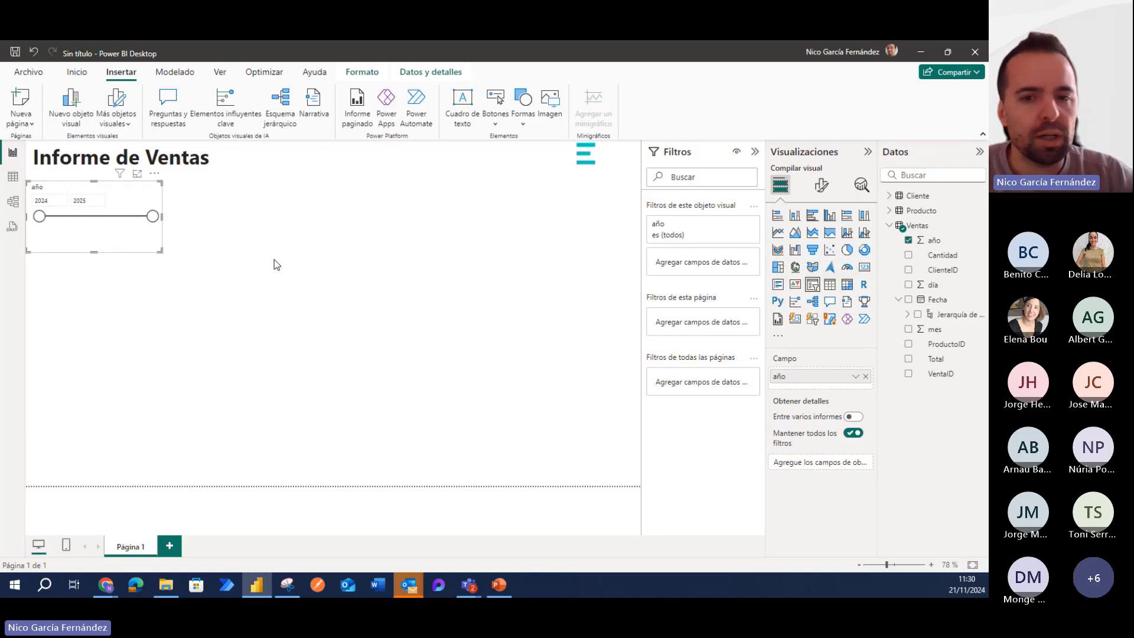
{"action": "left_click", "coordinate": [127, 297]}
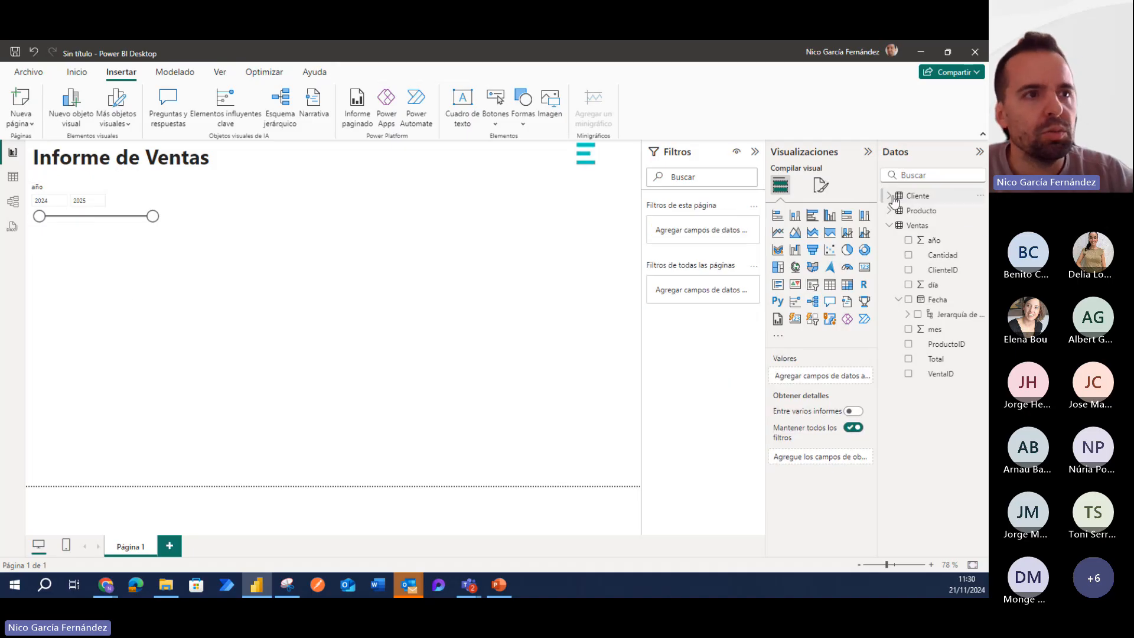
- Add a slicer for the Edad field of the Cliente table and place it directly below the año slicer
{"action": "left_click", "coordinate": [889, 195]}
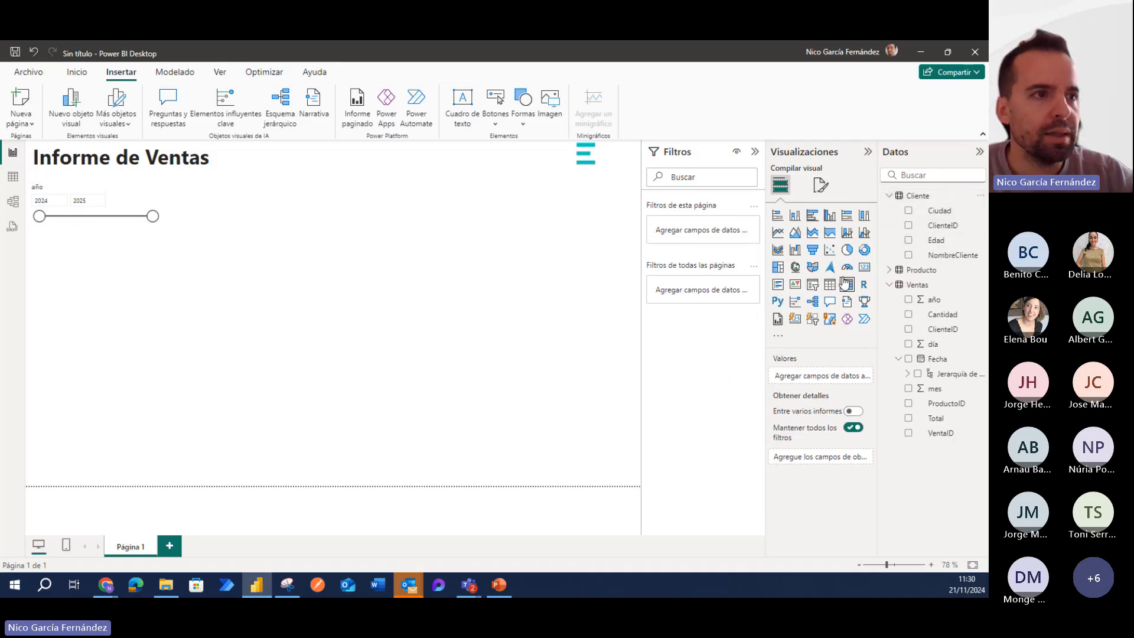
{"action": "left_click", "coordinate": [812, 285]}
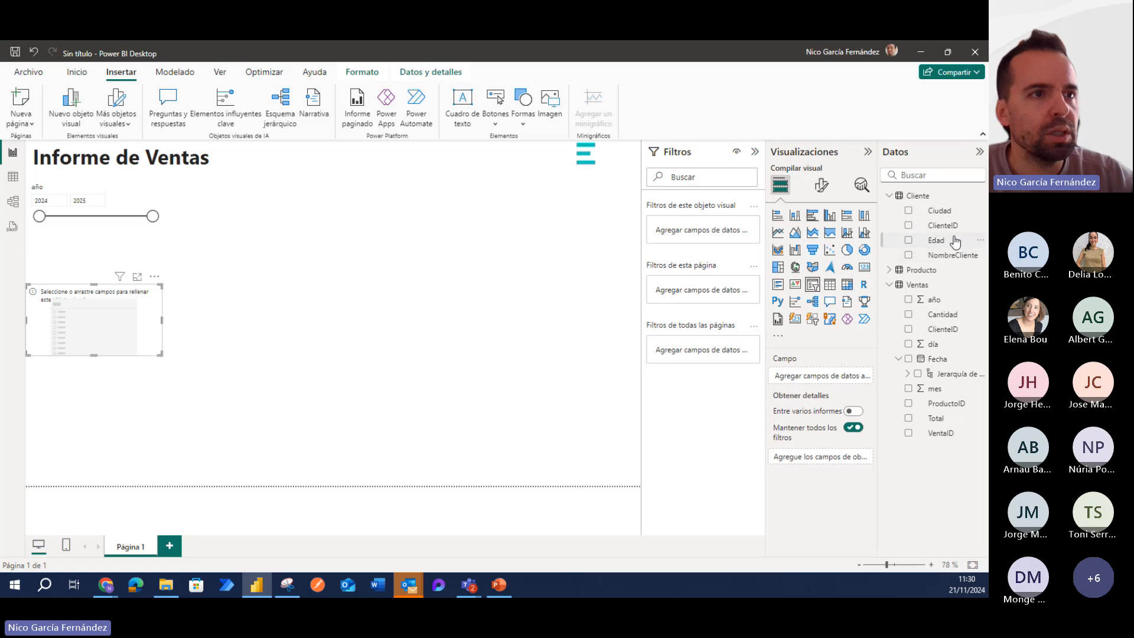
{"action": "left_click_drag", "start_coordinate": [952, 241], "coordinate": [821, 374]}
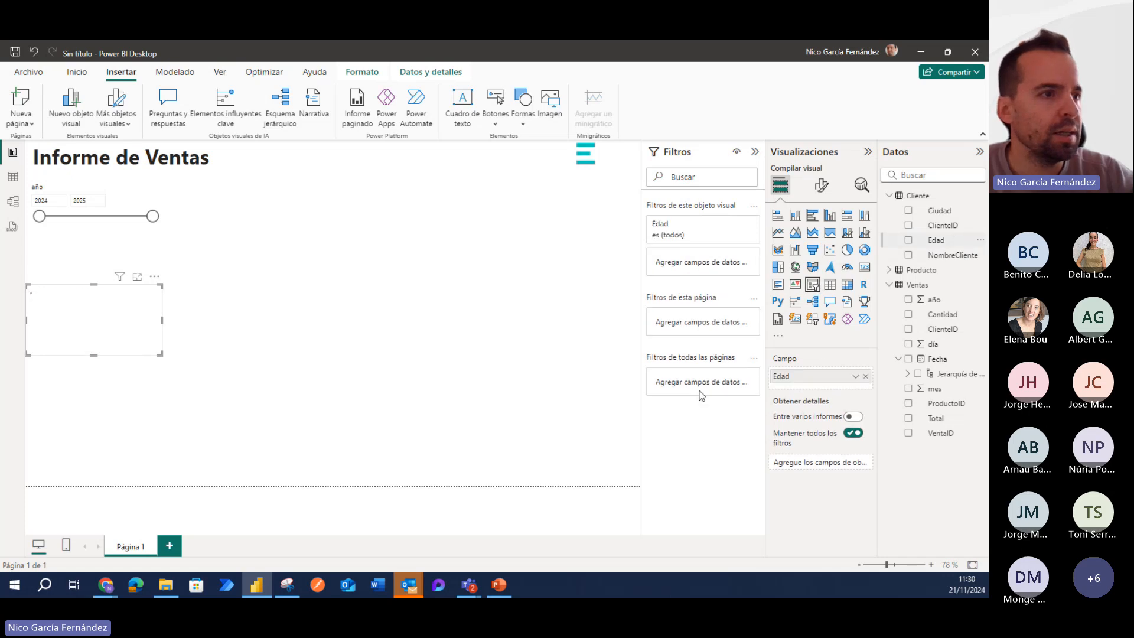
{"action": "left_click_drag", "start_coordinate": [71, 283], "coordinate": [65, 243]}
{"action": "left_click", "coordinate": [80, 288]}
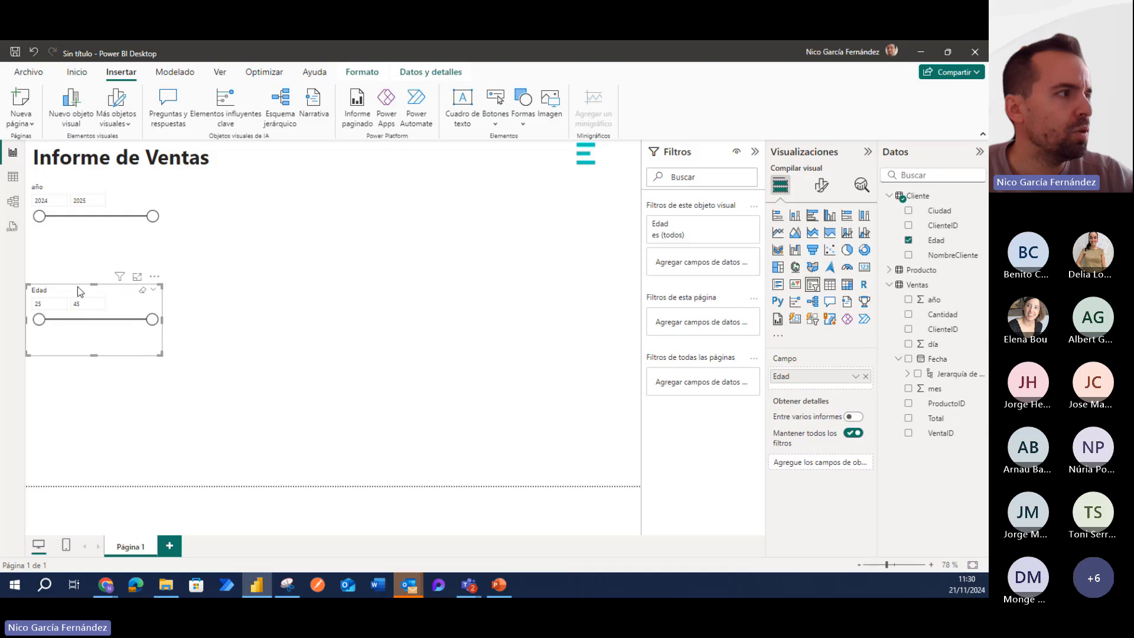
{"action": "left_click_drag", "start_coordinate": [76, 286], "coordinate": [65, 243]}
{"action": "left_click", "coordinate": [355, 368]}
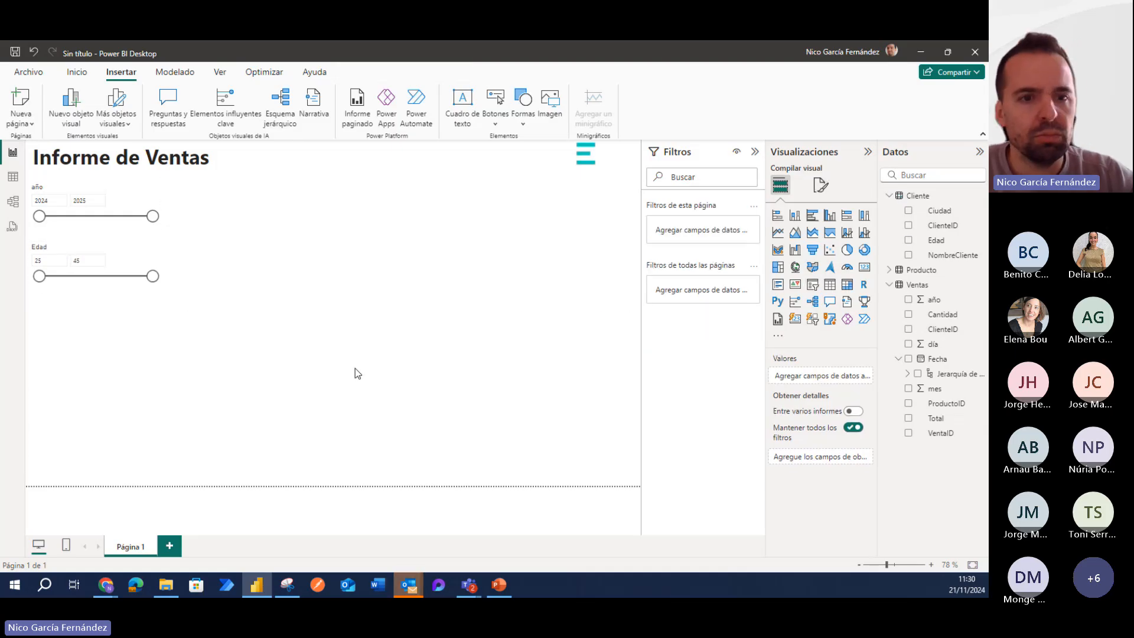
- Insert a 100% stacked column chart beside the slicers, widened to the page's right edge and extended to about mid-page
{"action": "left_click", "coordinate": [864, 217]}
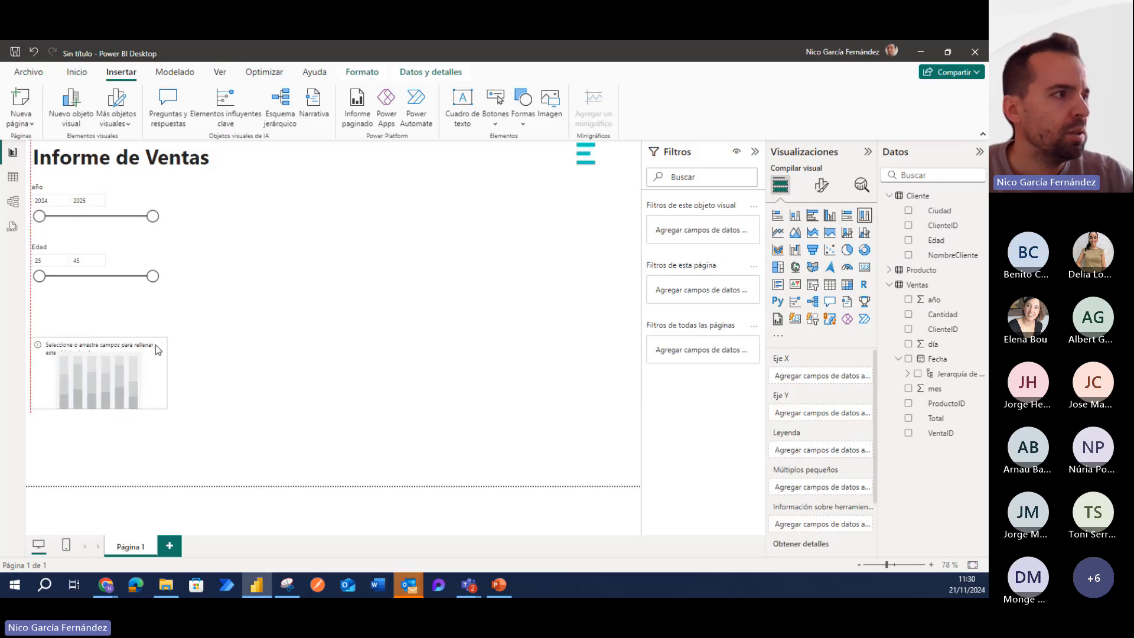
{"action": "left_click_drag", "start_coordinate": [98, 381], "coordinate": [227, 187]}
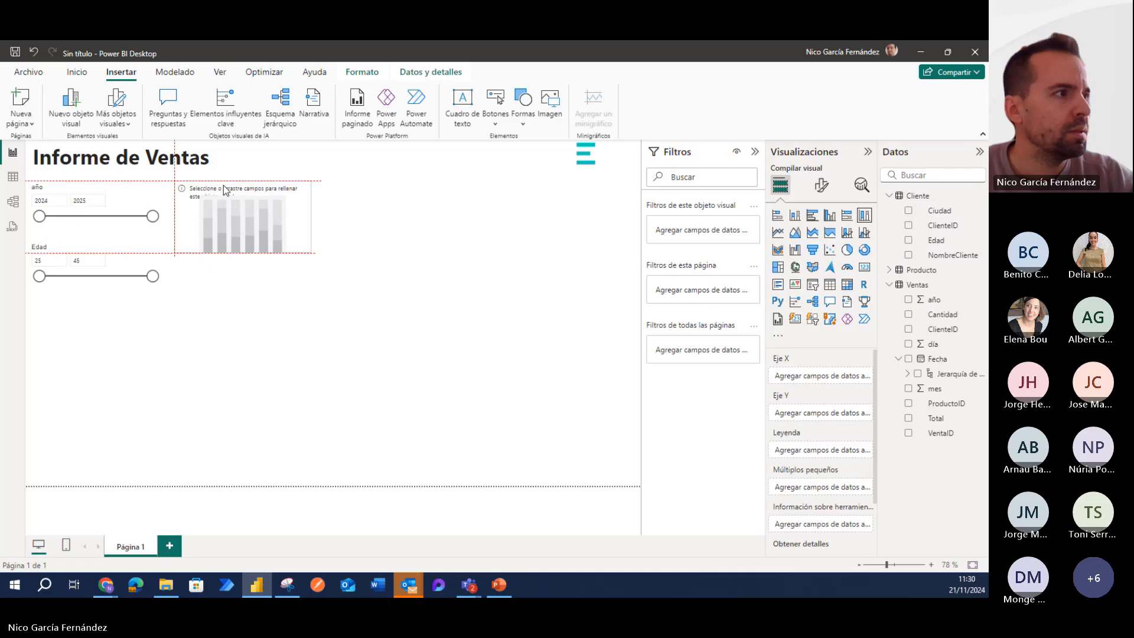
{"action": "left_click_drag", "start_coordinate": [311, 218], "coordinate": [640, 220]}
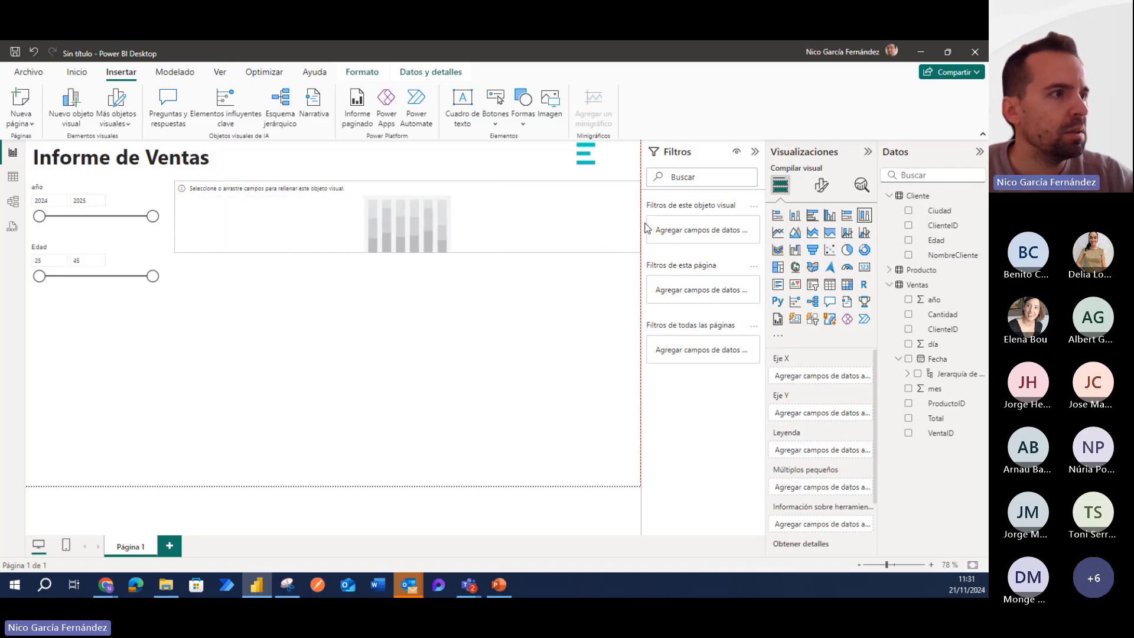
{"action": "left_click_drag", "start_coordinate": [407, 257], "coordinate": [396, 340]}
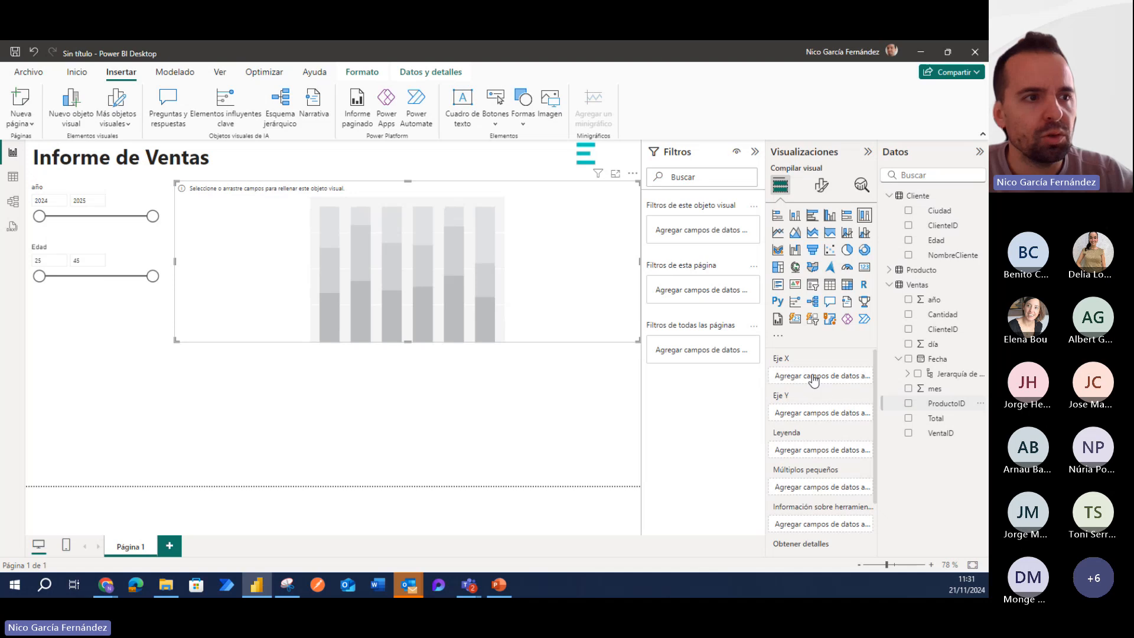
- Plot Total by ProductoID from the Ventas table in the column chart and change its type to stacked columns
{"action": "left_click_drag", "start_coordinate": [814, 379], "coordinate": [814, 380]}
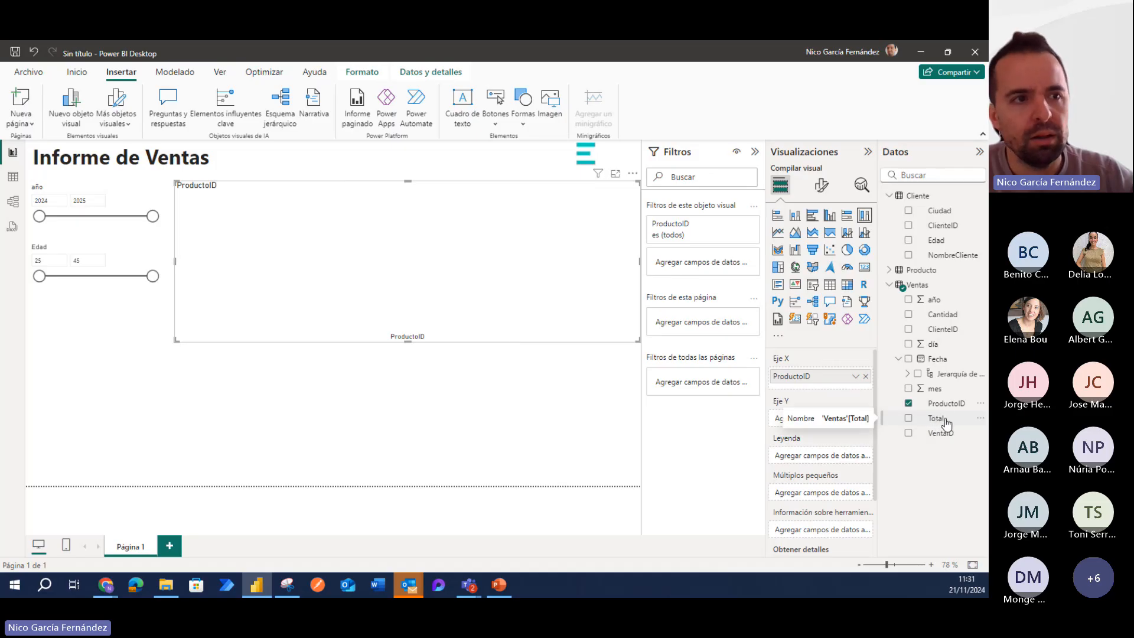
{"action": "left_click_drag", "start_coordinate": [936, 419], "coordinate": [822, 422]}
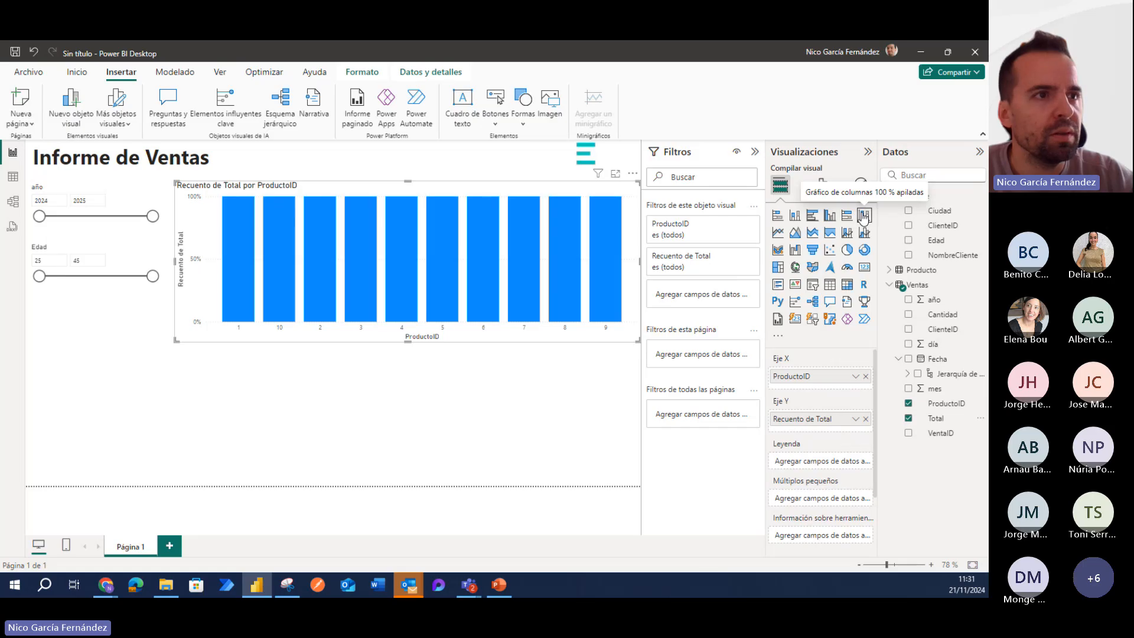
{"action": "left_click", "coordinate": [828, 219]}
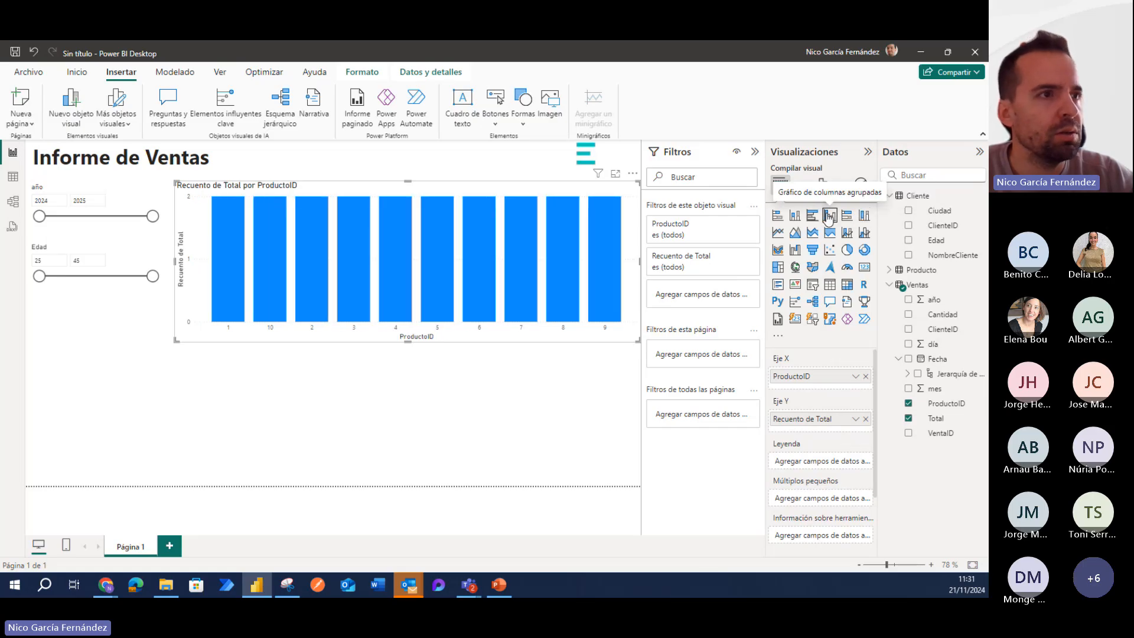
{"action": "left_click", "coordinate": [796, 218]}
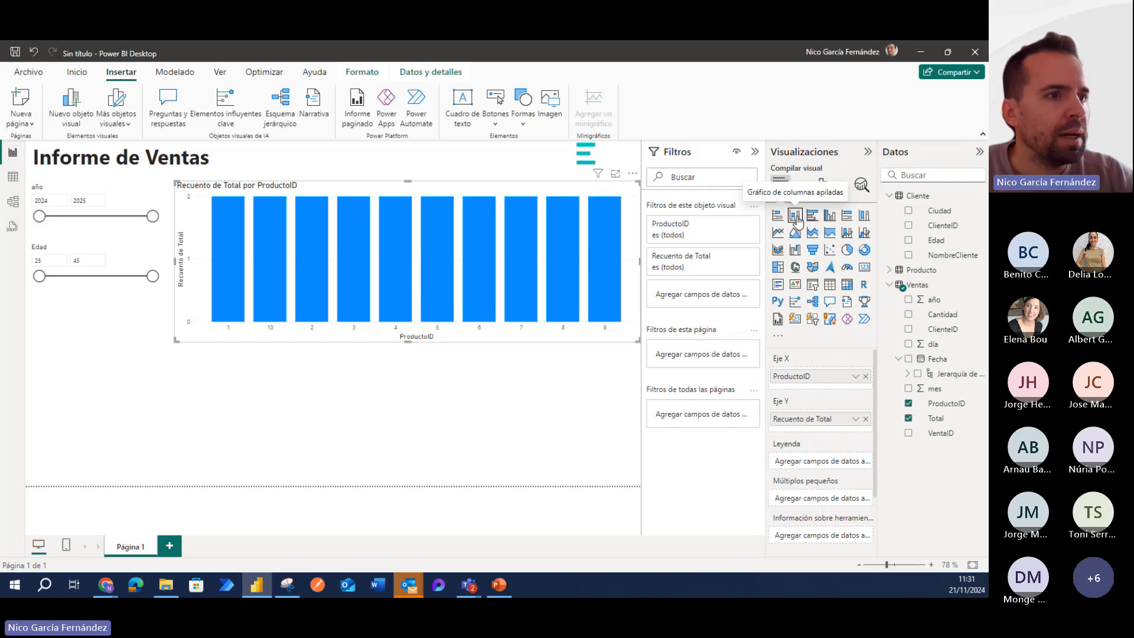
- Try to change the aggregation of Total on the column chart's Y axis from Recuento to Recuento (distintivo)
{"action": "left_click", "coordinate": [856, 419]}
{"action": "left_click", "coordinate": [749, 484]}
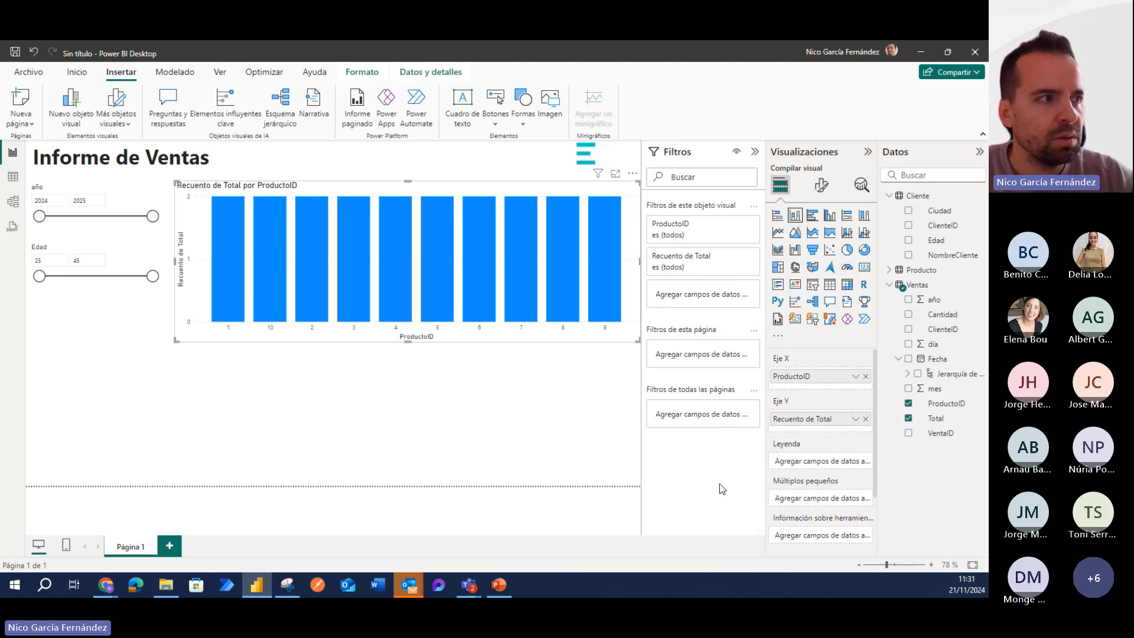
{"action": "left_click", "coordinate": [855, 419]}
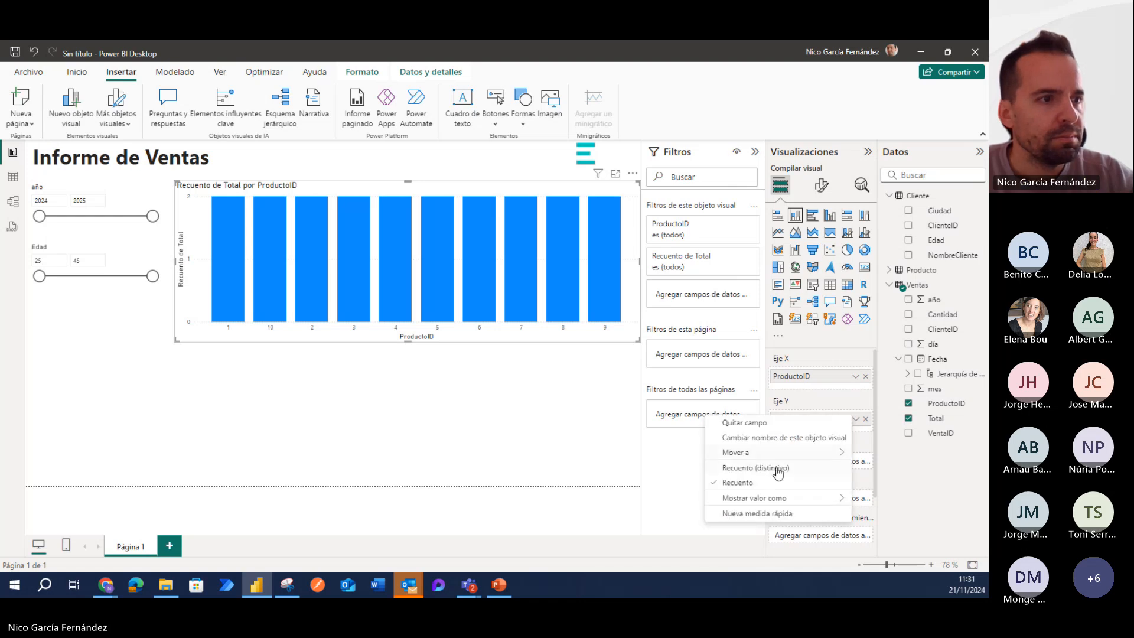
{"action": "left_click", "coordinate": [776, 471]}
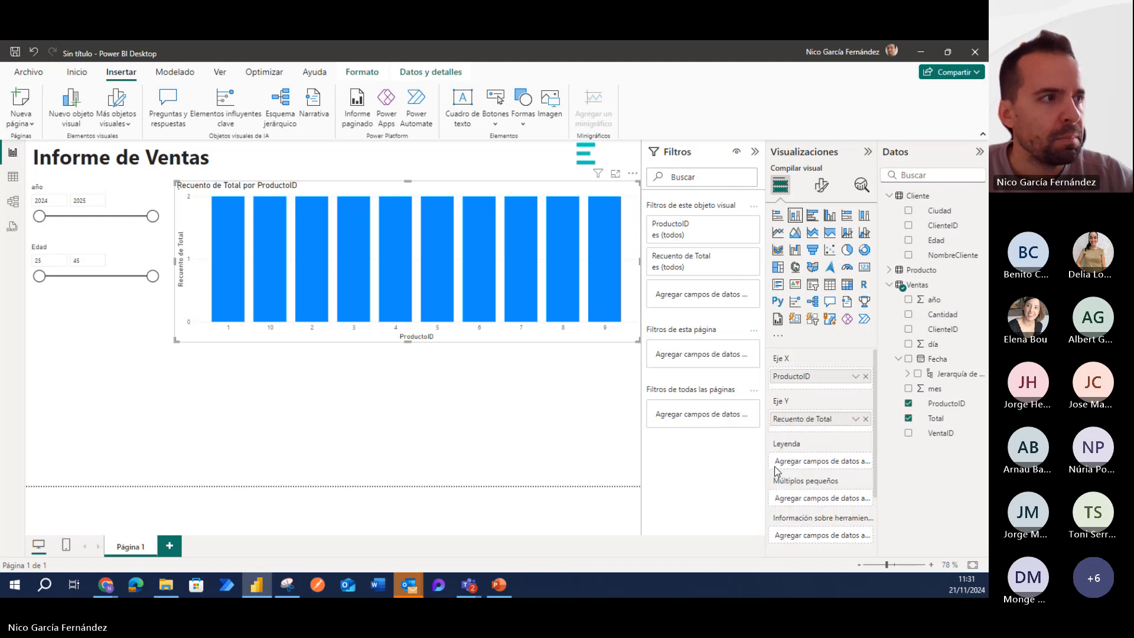
- Remove Total from the column chart's Y axis and add it again with the Recuento aggregation
{"action": "left_click", "coordinate": [865, 418]}
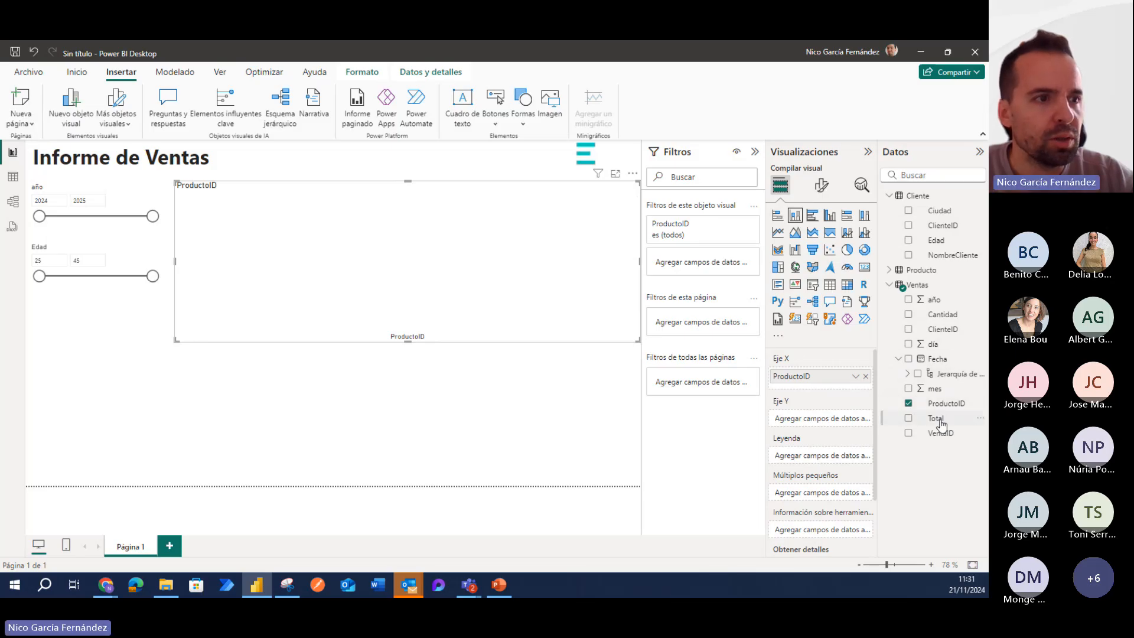
{"action": "left_click_drag", "start_coordinate": [939, 418], "coordinate": [826, 429]}
{"action": "left_click", "coordinate": [855, 419]}
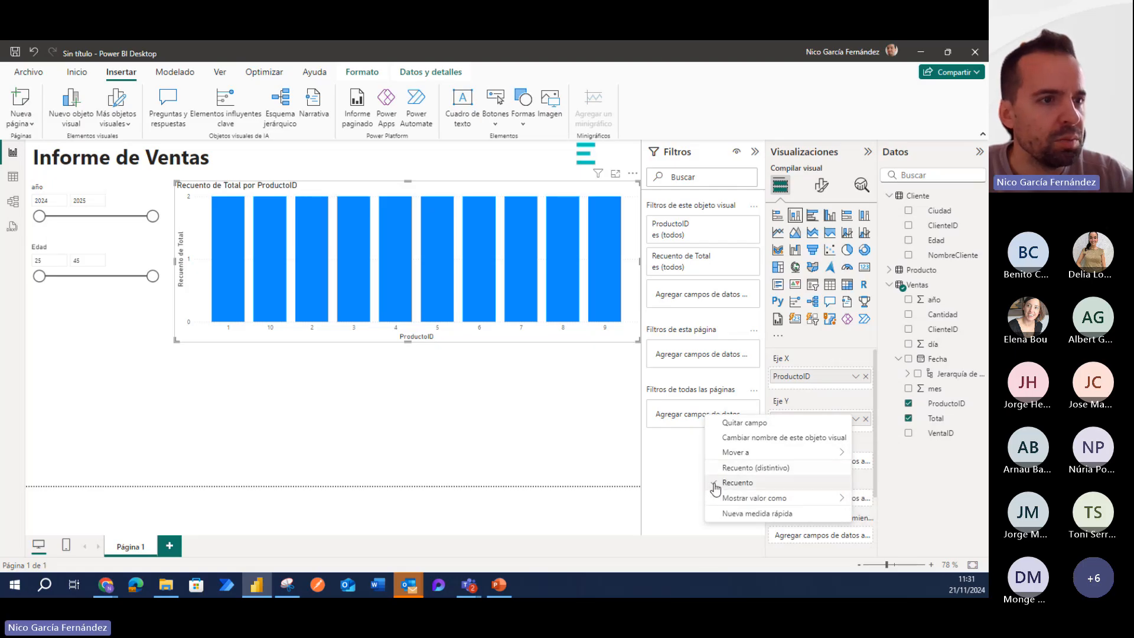
{"action": "left_click", "coordinate": [716, 486]}
{"action": "left_click", "coordinate": [527, 390]}
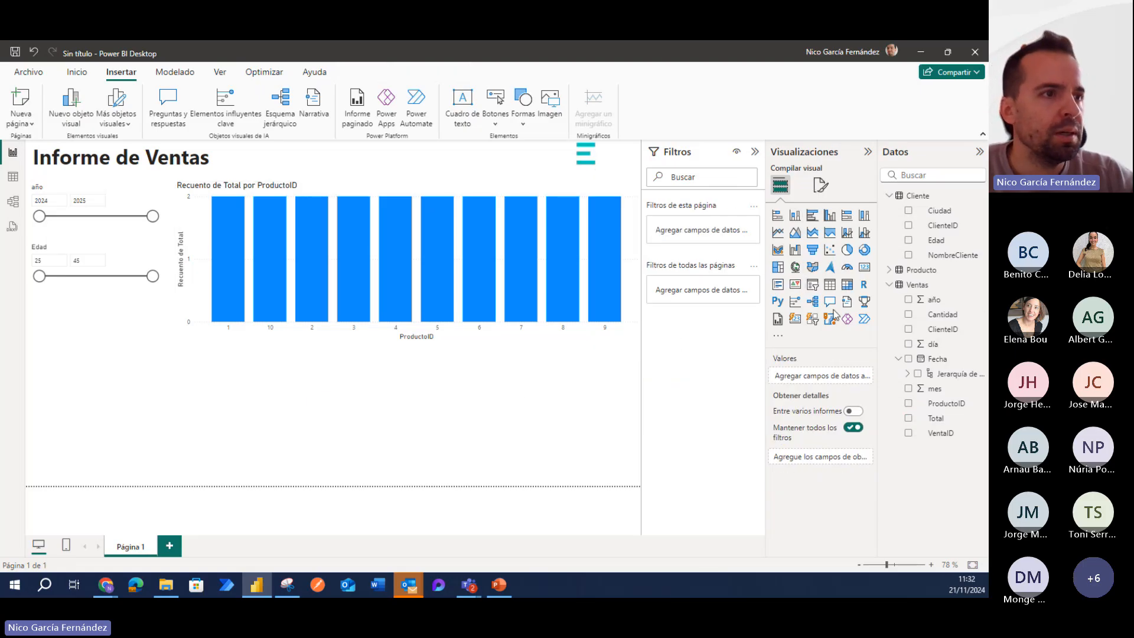
- Insert a map visual below the column chart, matching its width and extending down to the page's lower edge
{"action": "left_click", "coordinate": [795, 267]}
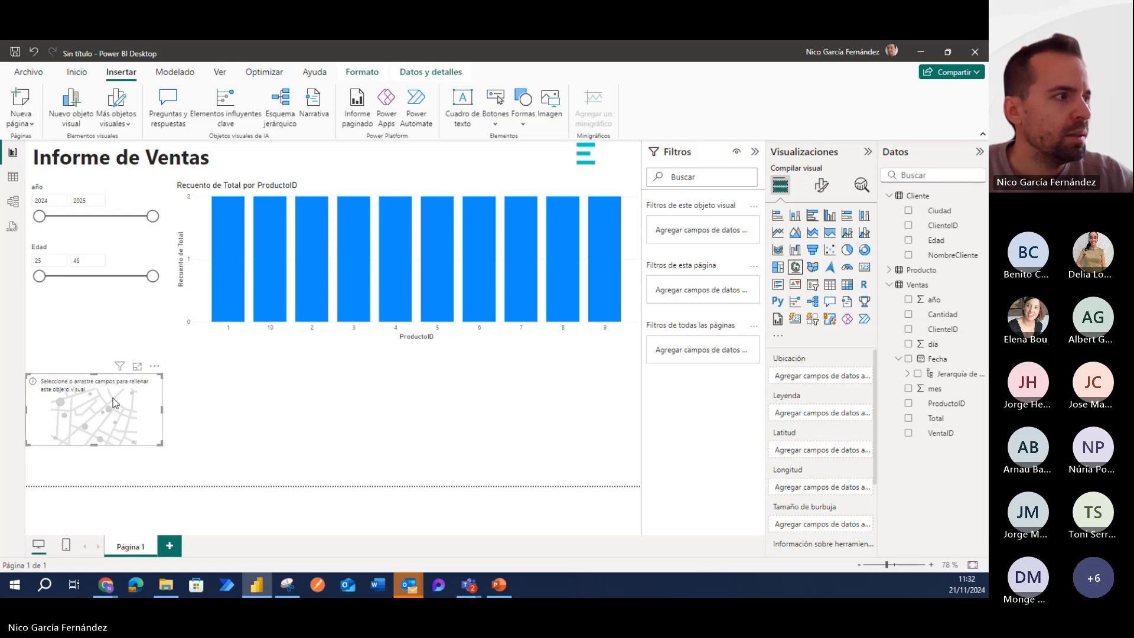
{"action": "left_click_drag", "start_coordinate": [110, 402], "coordinate": [639, 379]}
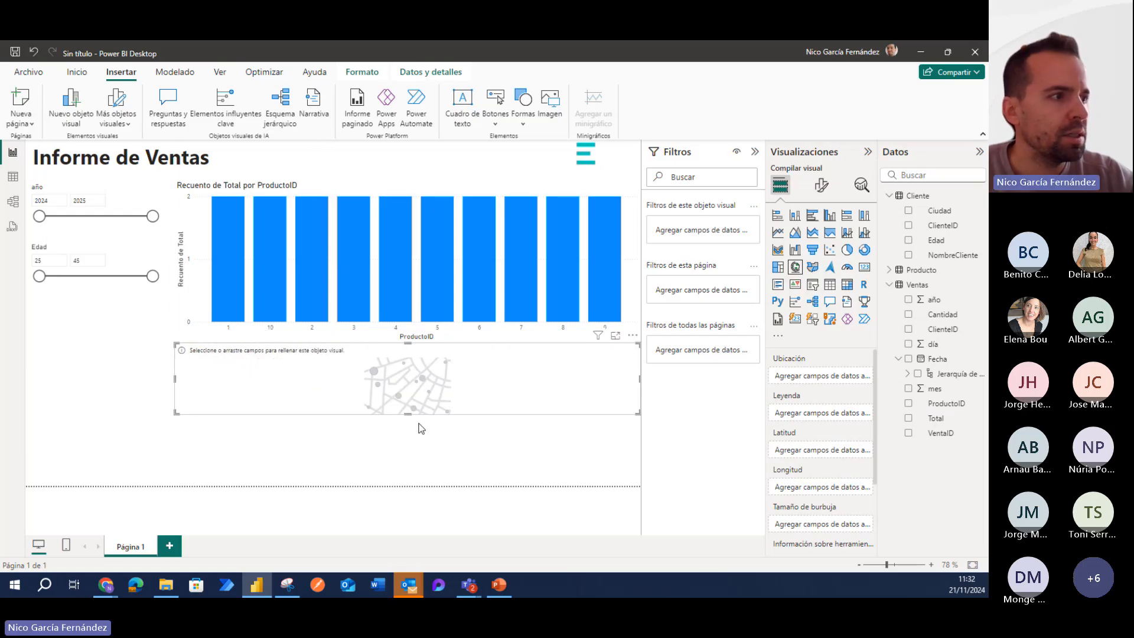
{"action": "left_click_drag", "start_coordinate": [404, 415], "coordinate": [402, 486]}
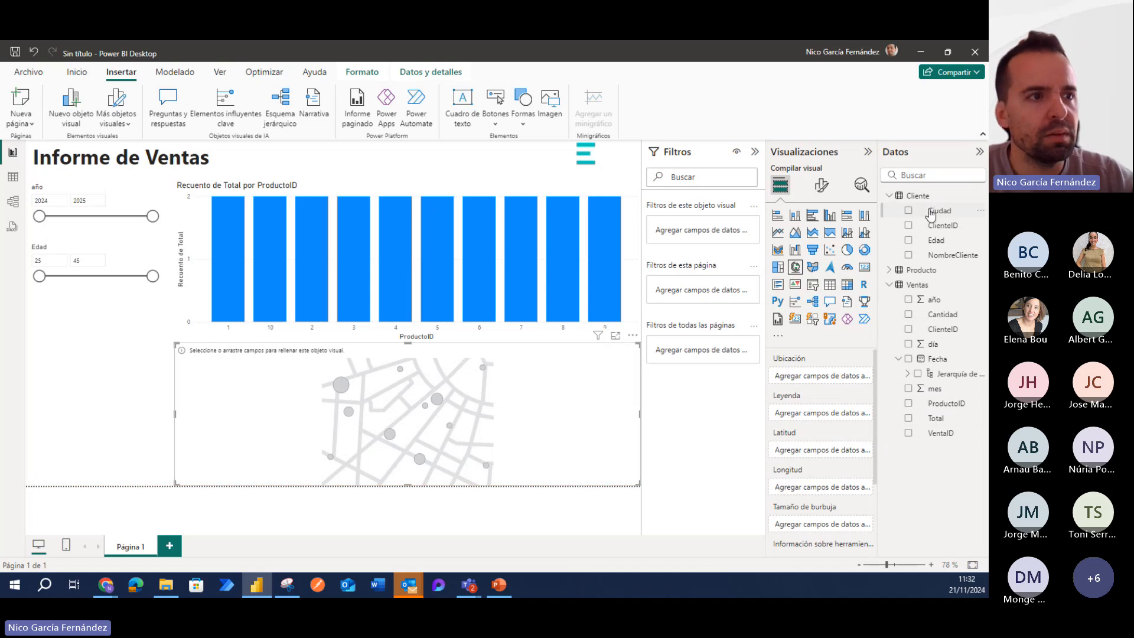
- Set Ciudad from the Cliente table as the map's location and Total from Ventas as its bubble size
{"action": "left_click_drag", "start_coordinate": [929, 215], "coordinate": [801, 382]}
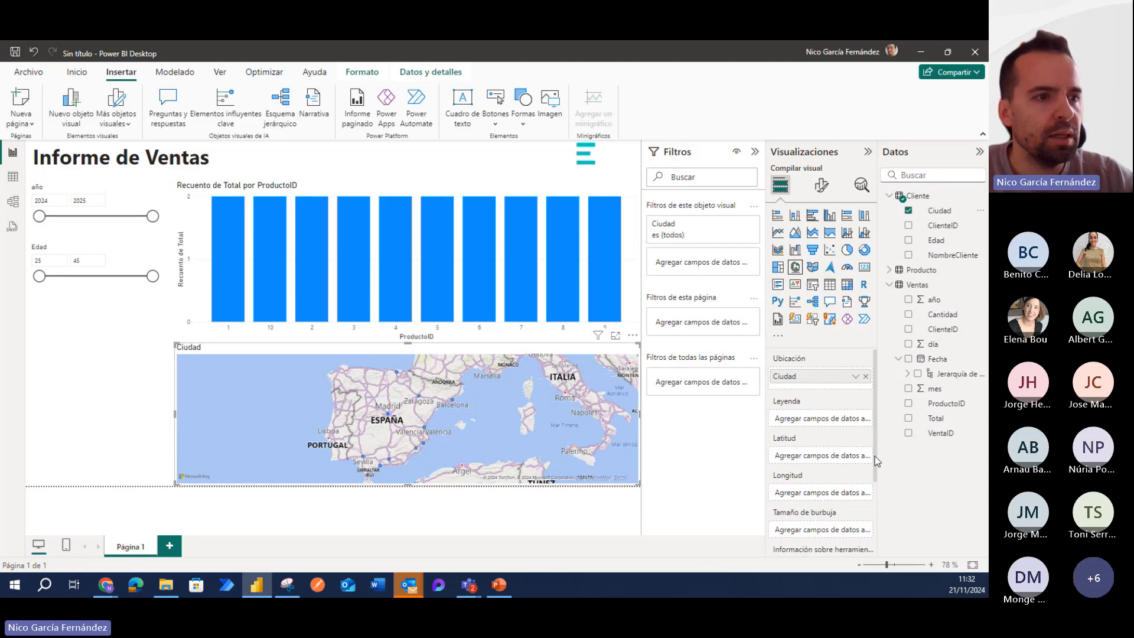
{"action": "scroll", "coordinate": [876, 461], "scroll_direction": "down", "scroll_amount": 2}
{"action": "left_click_drag", "start_coordinate": [935, 419], "coordinate": [835, 484]}
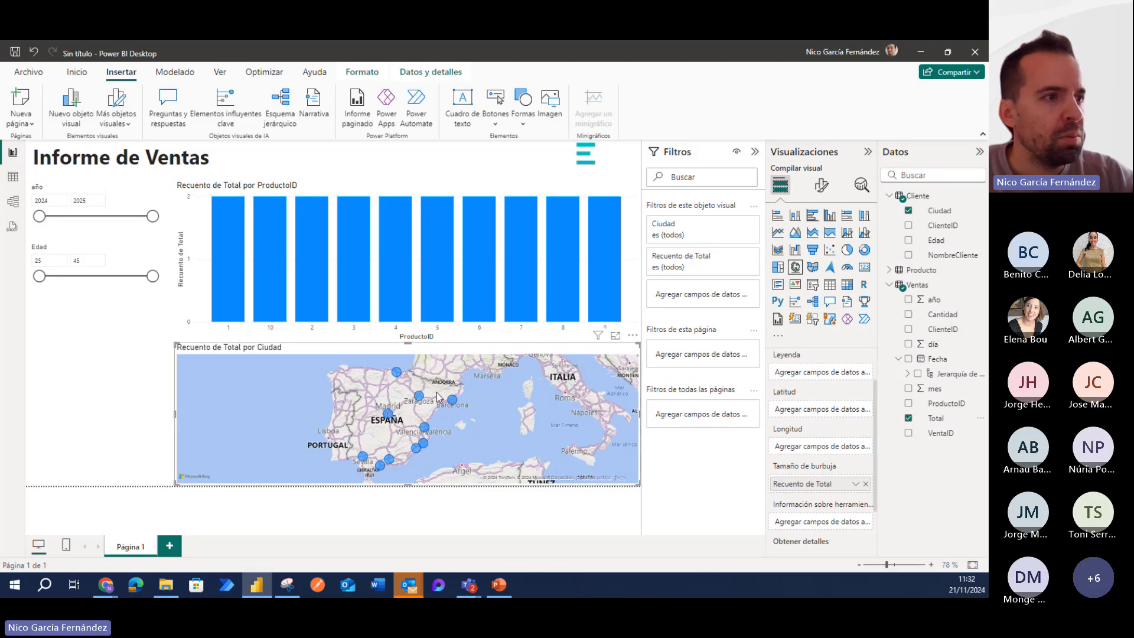
- Try to change the aggregation of Total used for the map's bubble size
{"action": "left_click", "coordinate": [853, 486]}
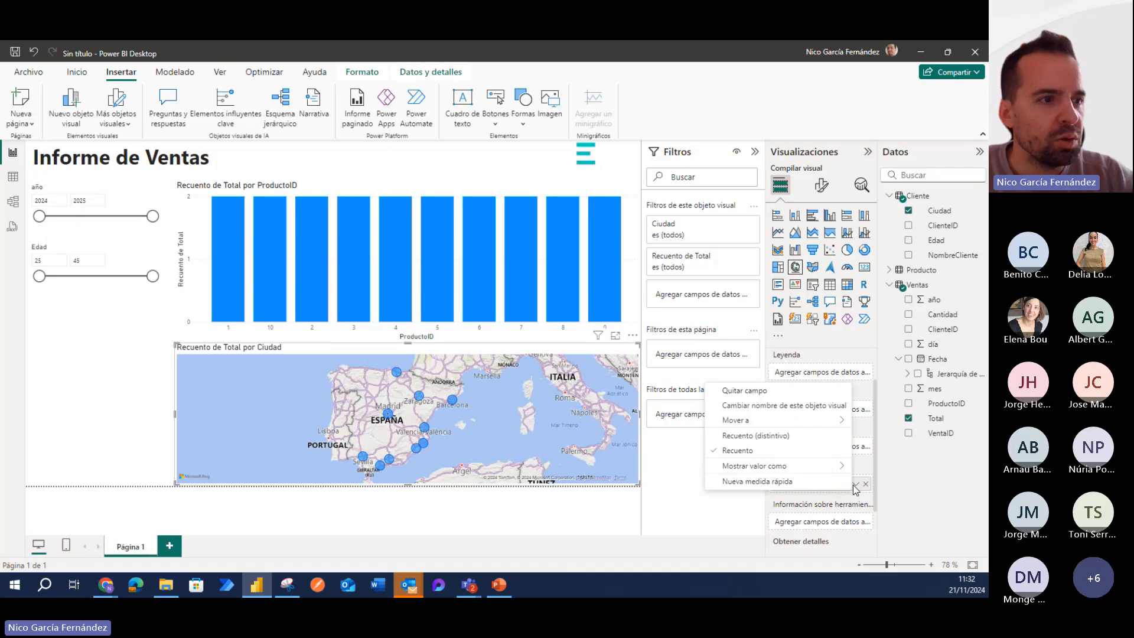
{"action": "left_click", "coordinate": [716, 451]}
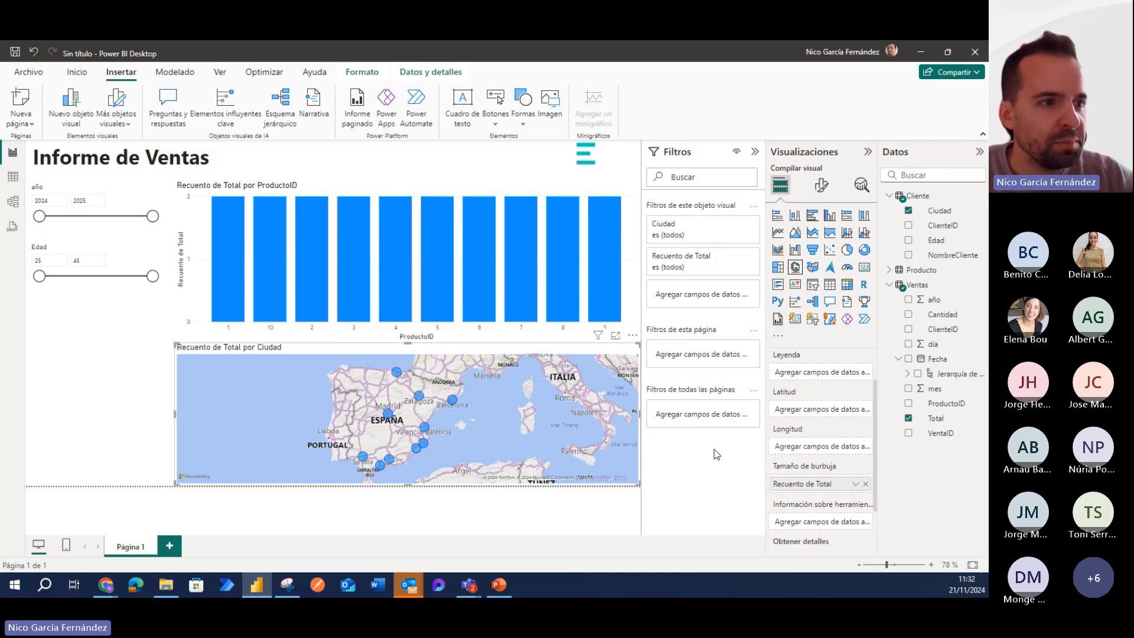
{"action": "left_click", "coordinate": [855, 484]}
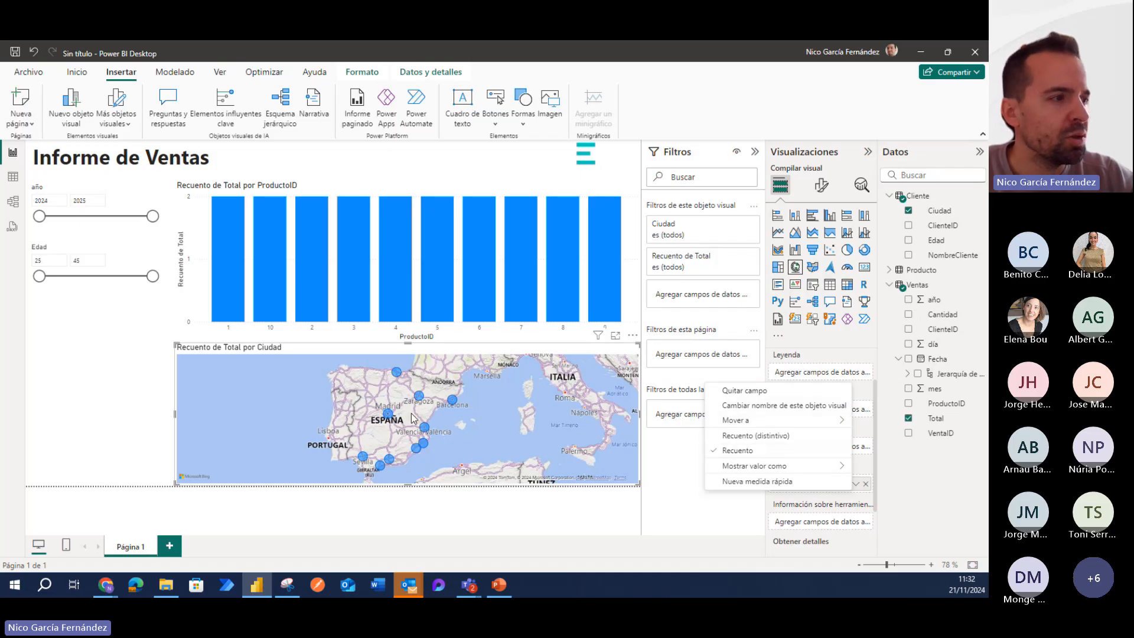
{"action": "left_click", "coordinate": [676, 476]}
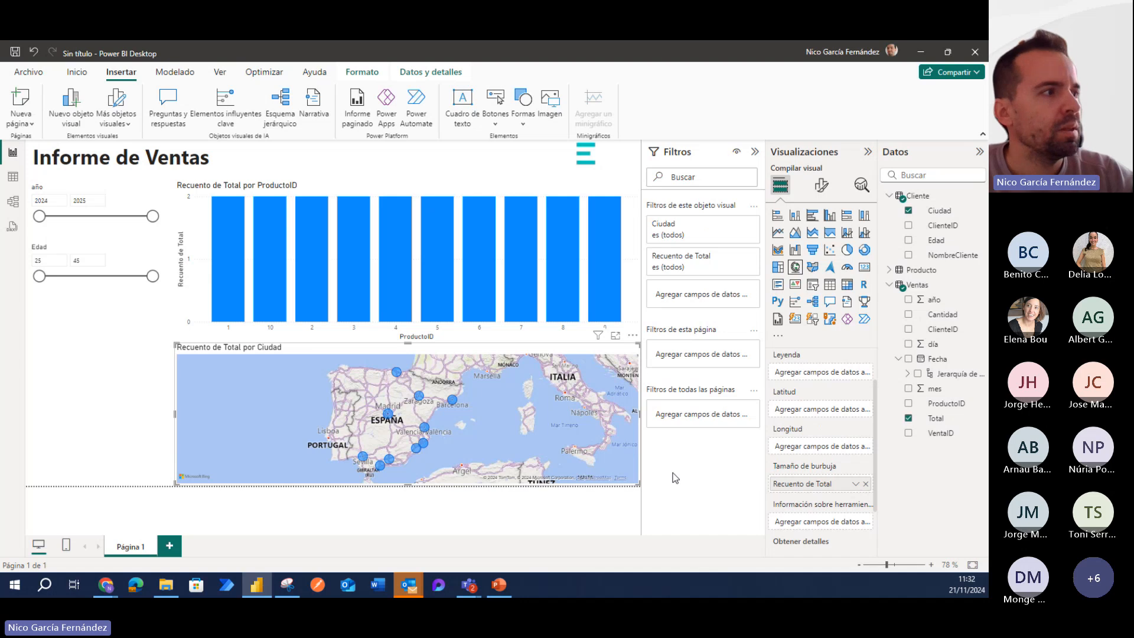
{"action": "left_click", "coordinate": [87, 415]}
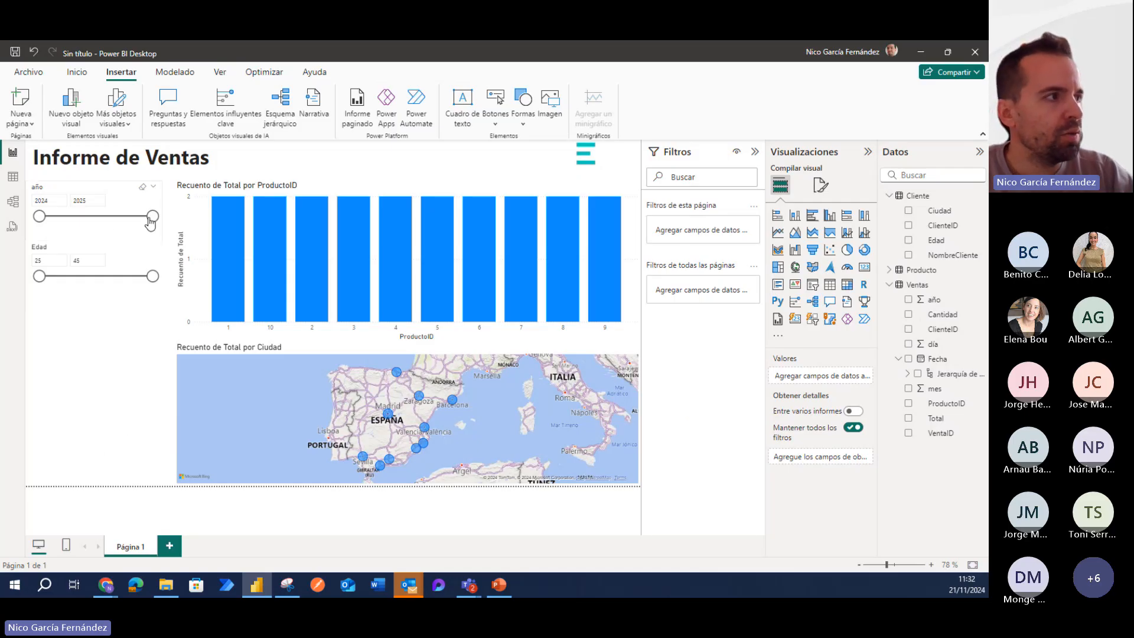
- Limit the año slicer to 2024, select the Valencia bubble on the map, and set the Edad slicer's minimum to 41
{"action": "left_click_drag", "start_coordinate": [153, 216], "coordinate": [75, 218]}
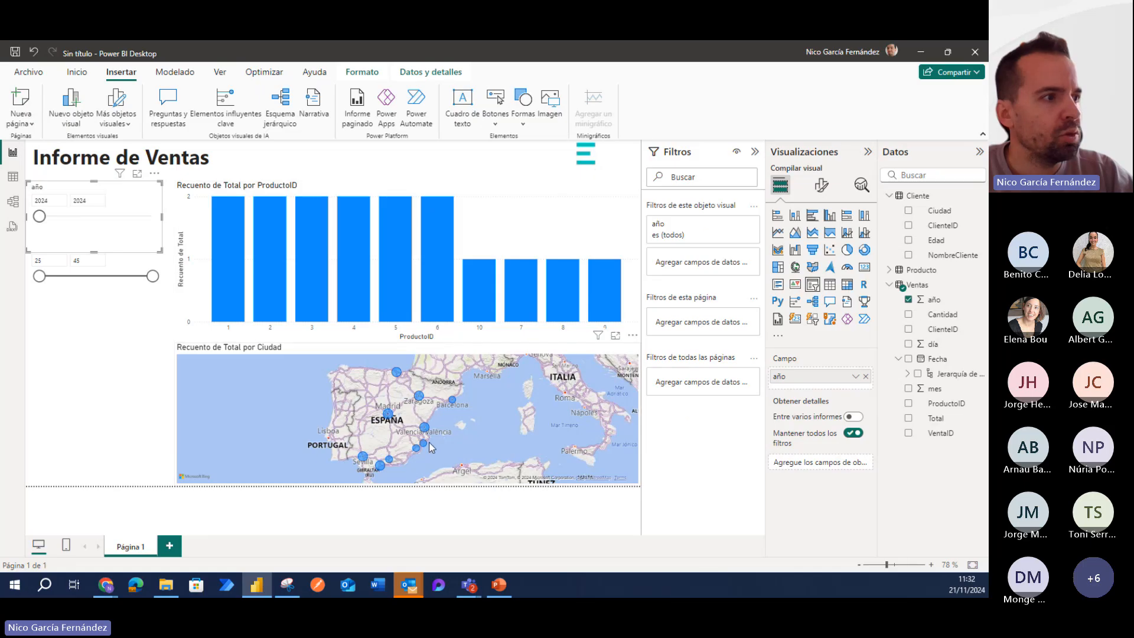
{"action": "left_click", "coordinate": [425, 426]}
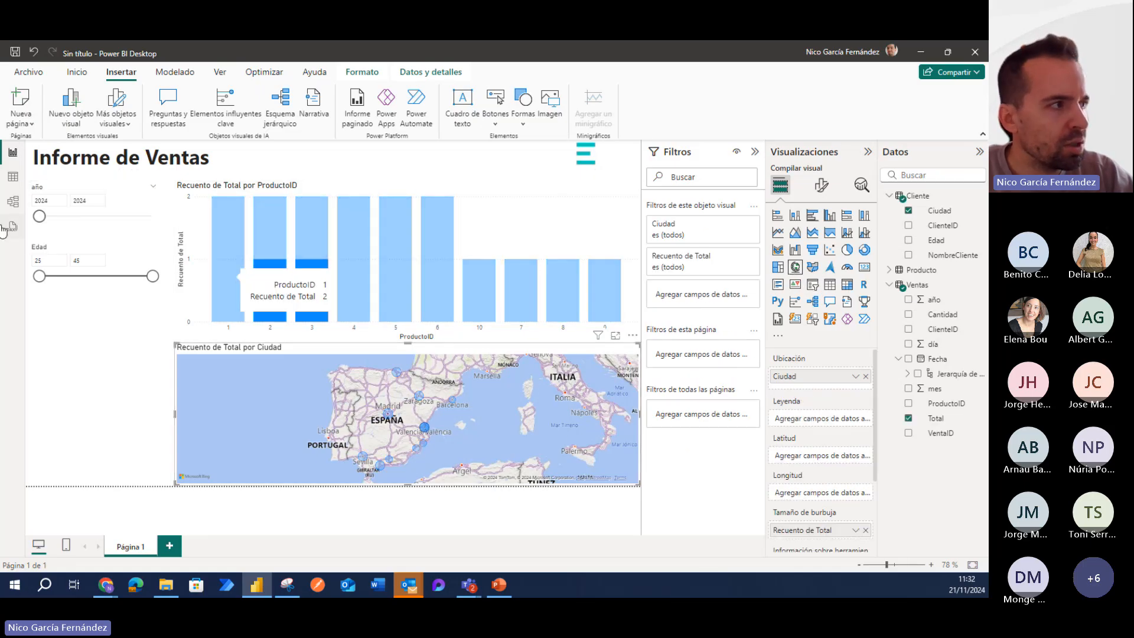
{"action": "left_click_drag", "start_coordinate": [39, 276], "coordinate": [129, 276]}
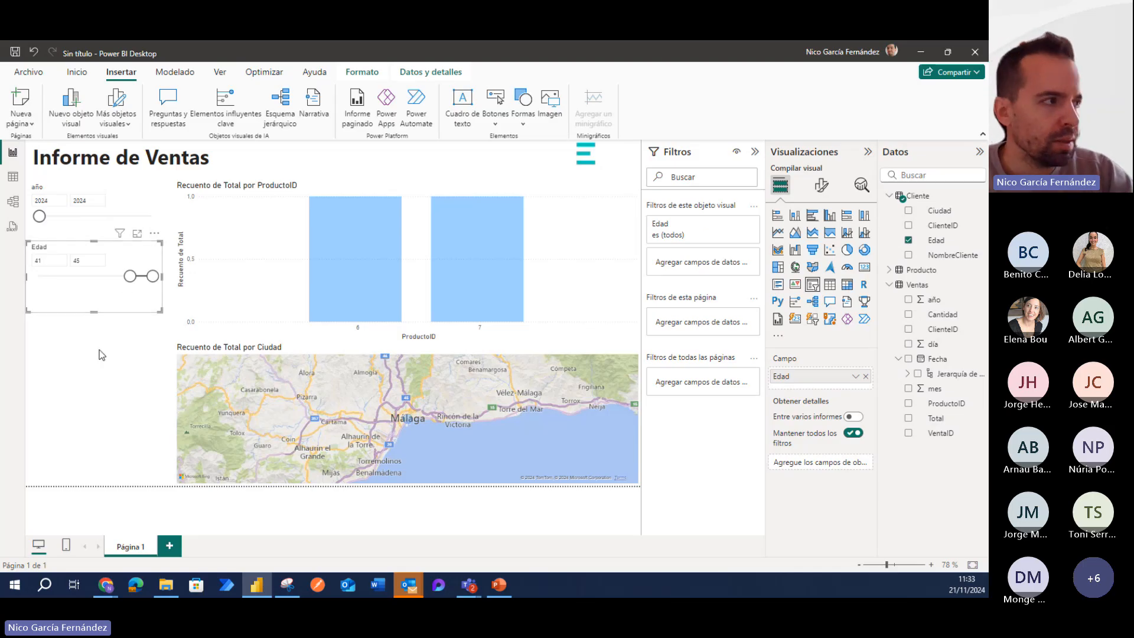
- Add a second report page and insert a scatter chart enlarged to fill the whole page
{"action": "left_click", "coordinate": [136, 322]}
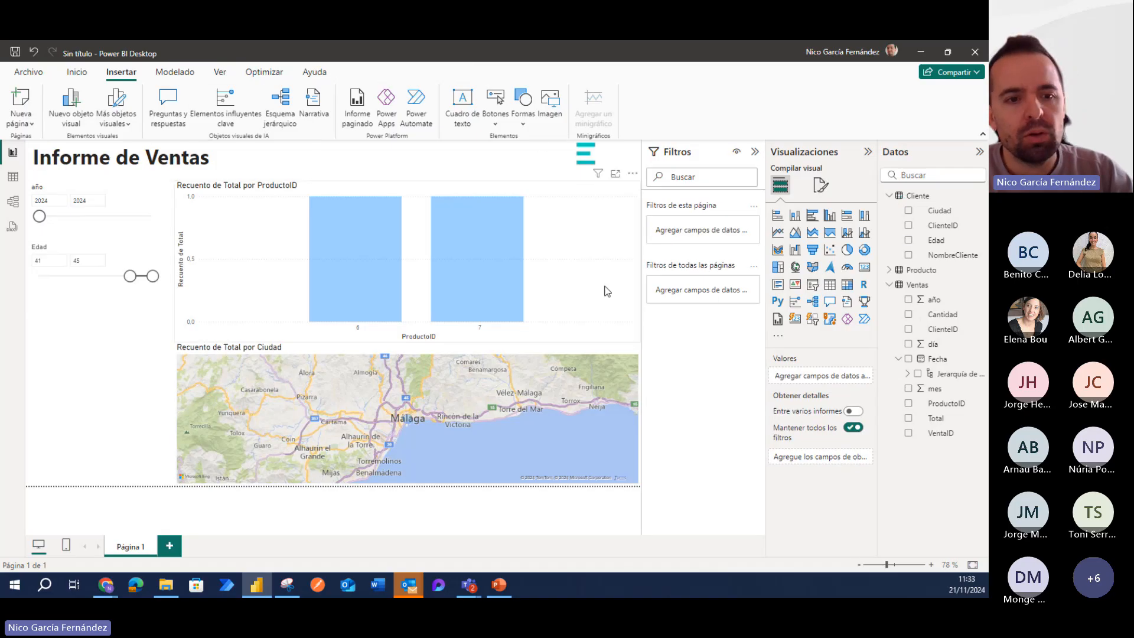
{"action": "left_click", "coordinate": [172, 548]}
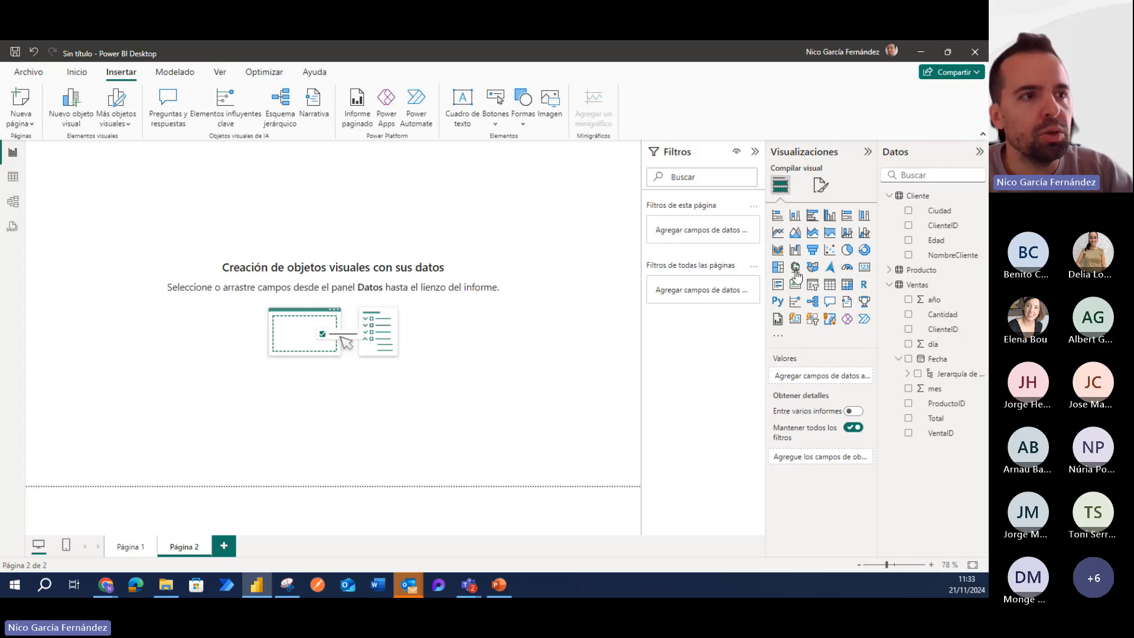
{"action": "left_click", "coordinate": [830, 252]}
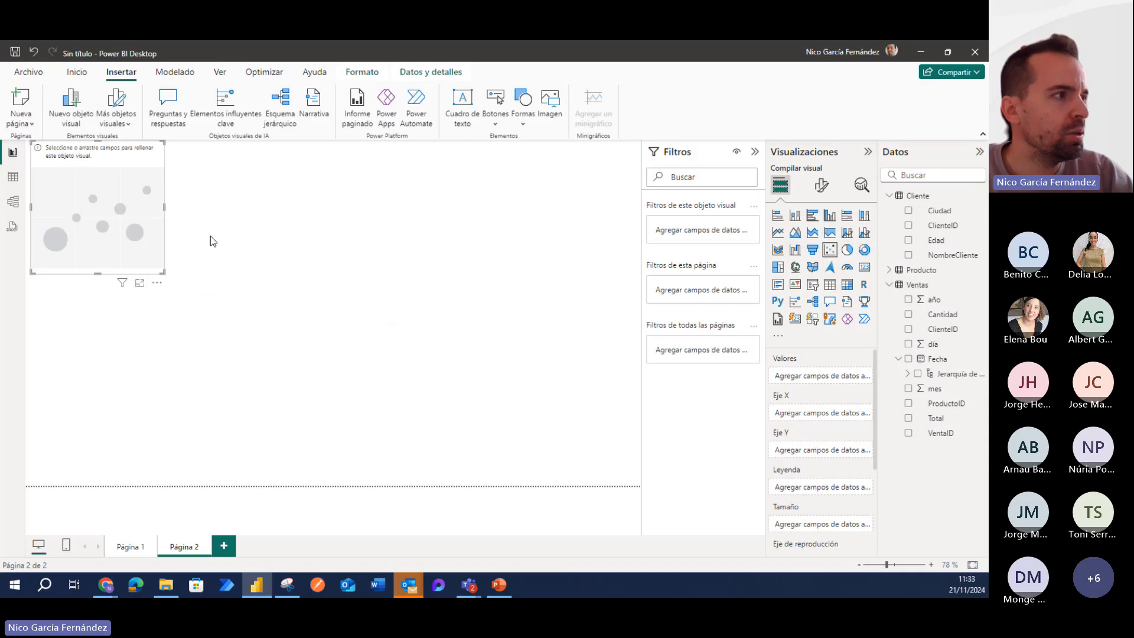
{"action": "left_click_drag", "start_coordinate": [165, 206], "coordinate": [638, 207]}
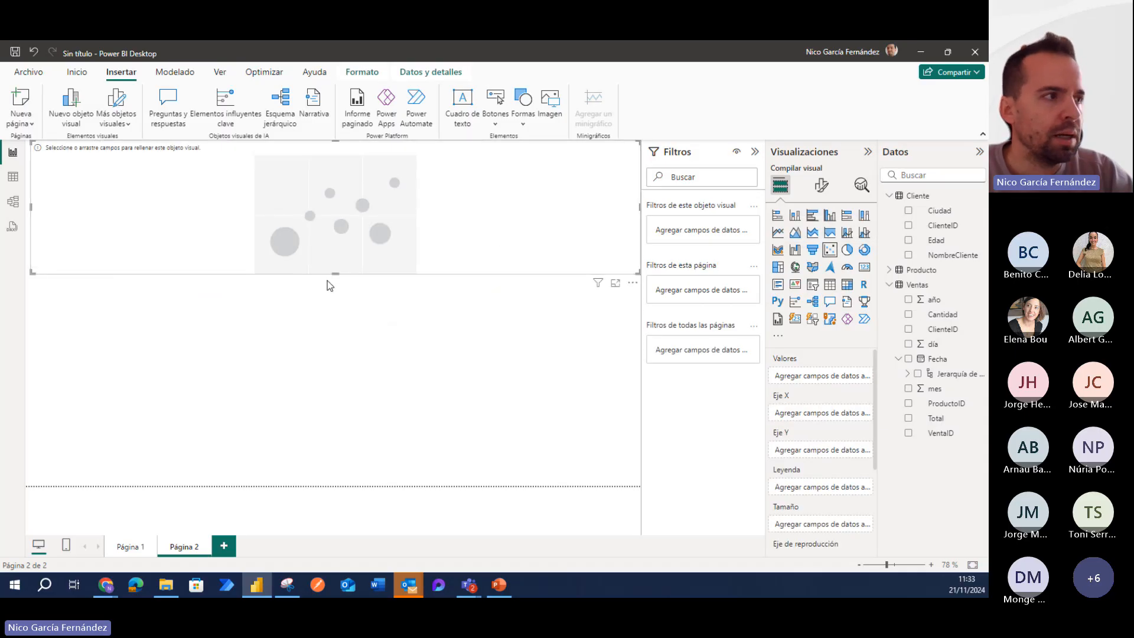
{"action": "left_click_drag", "start_coordinate": [333, 281], "coordinate": [307, 483]}
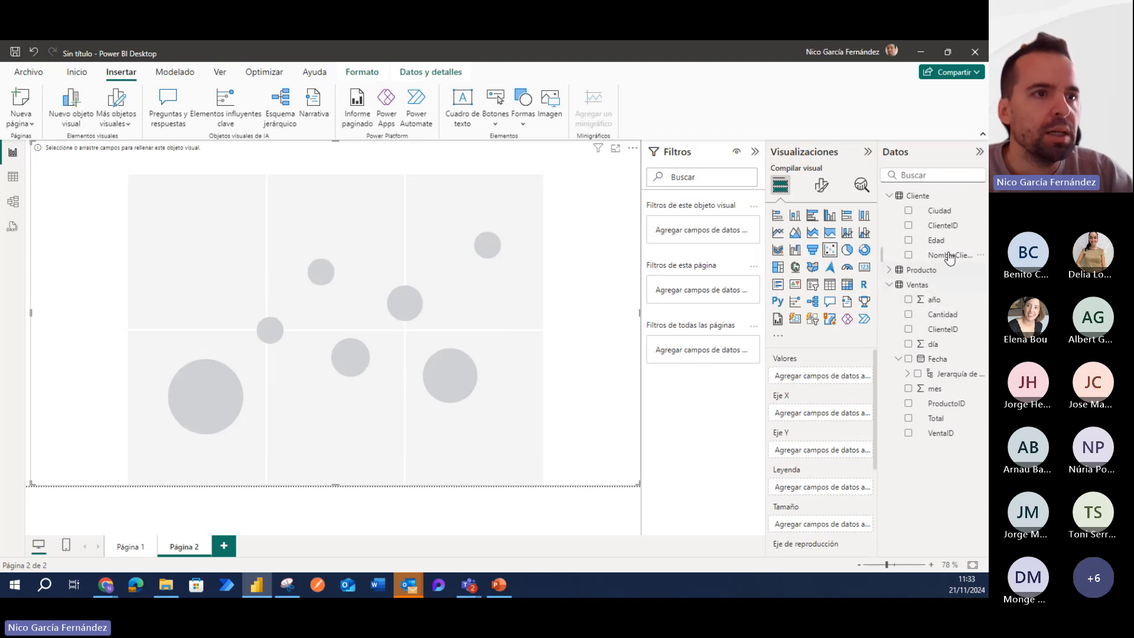
- Set Edad as the scatter chart's X axis and try to assign Total from Ventas to its Y axis
{"action": "left_click_drag", "start_coordinate": [942, 241], "coordinate": [834, 416]}
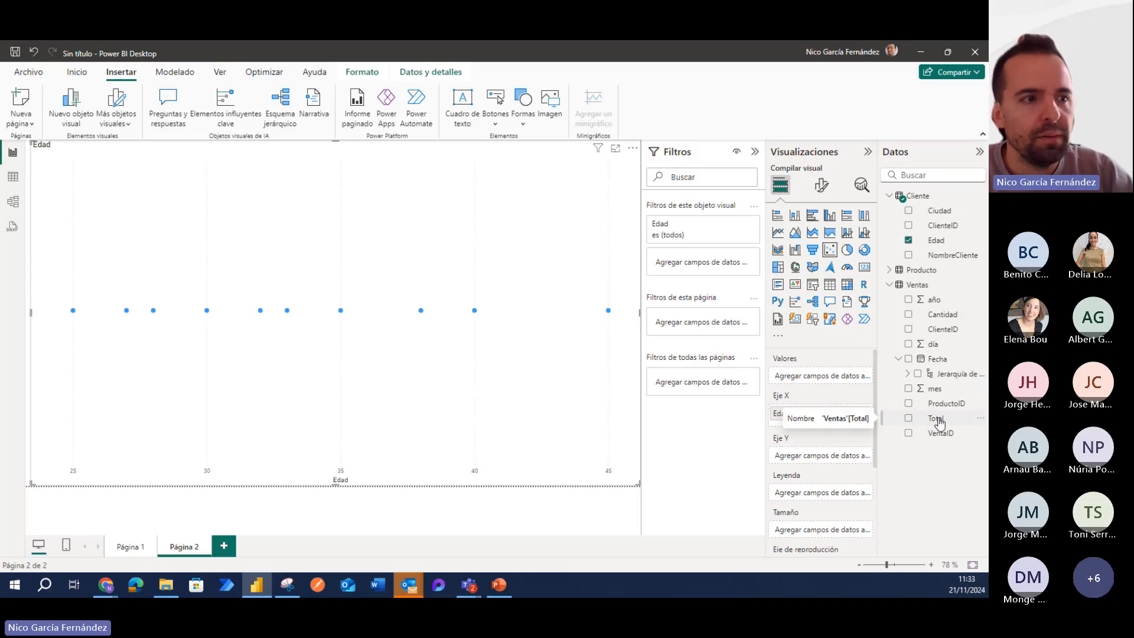
{"action": "left_click_drag", "start_coordinate": [938, 423], "coordinate": [823, 460]}
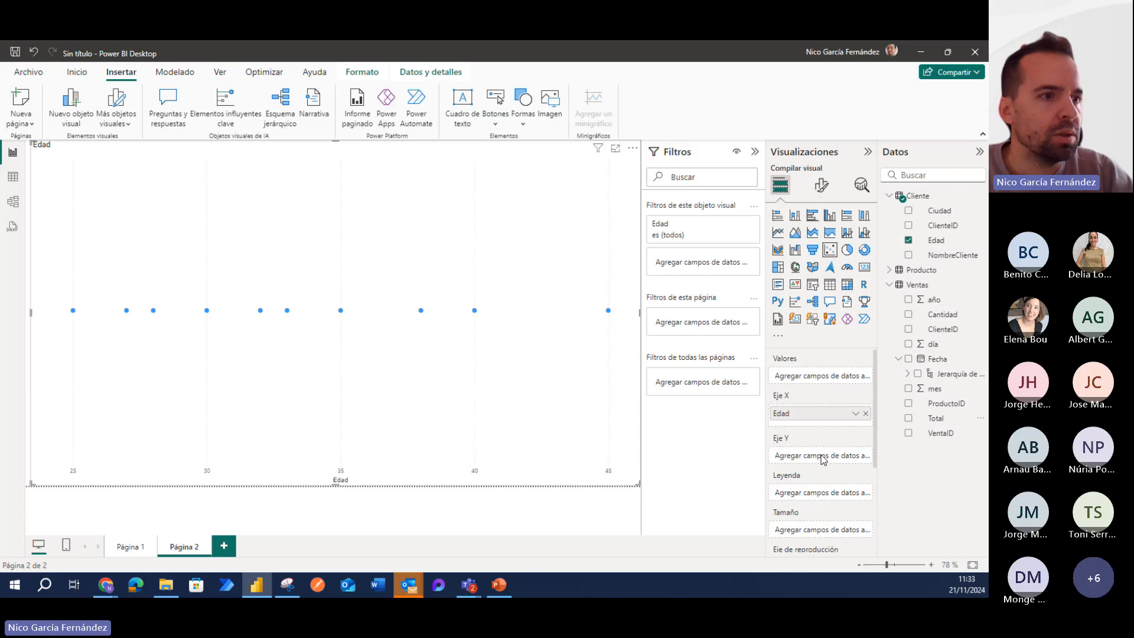
{"action": "left_click_drag", "start_coordinate": [930, 423], "coordinate": [815, 460]}
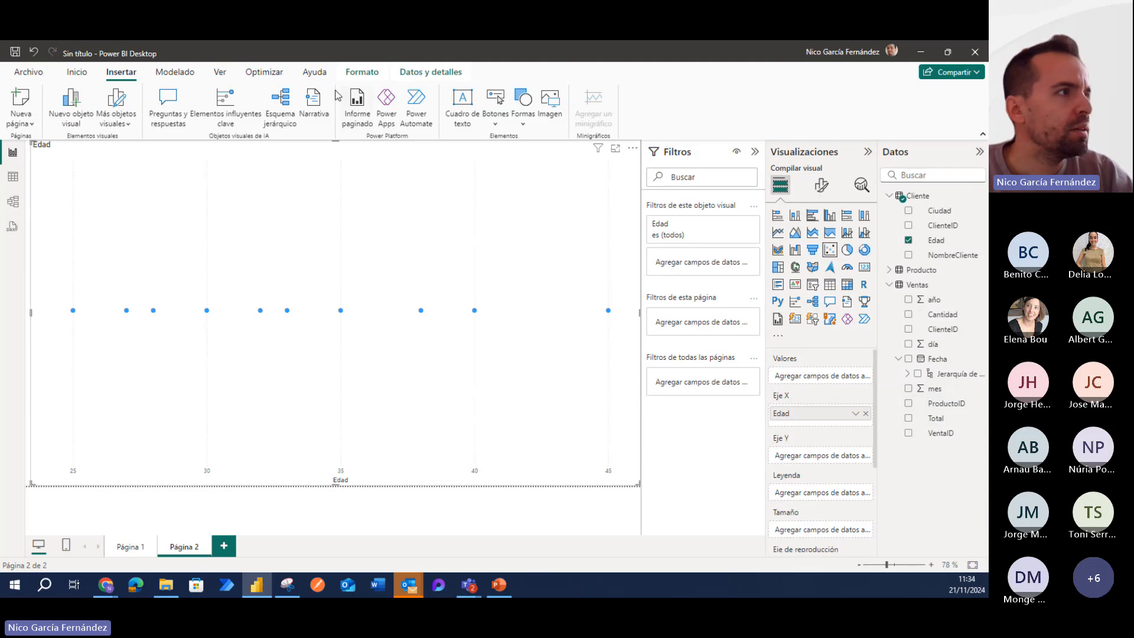
- Change the Total column of the Ventas query to the Número decimal type in Power Query and apply the changes
{"action": "left_click", "coordinate": [77, 72]}
{"action": "left_click", "coordinate": [399, 99]}
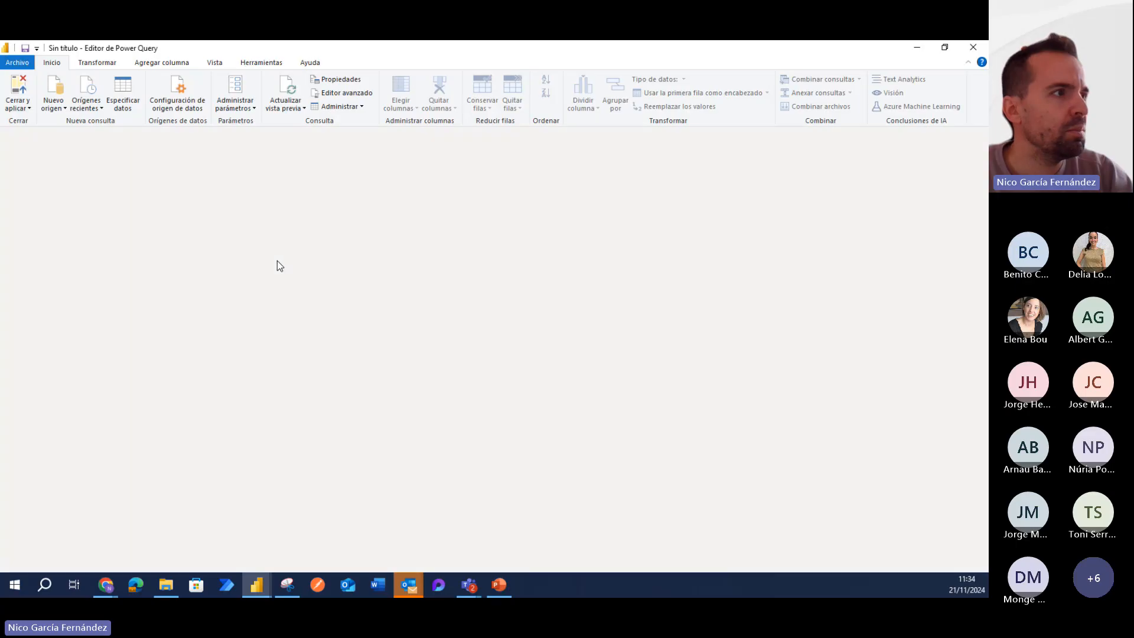
{"action": "left_click", "coordinate": [36, 190]}
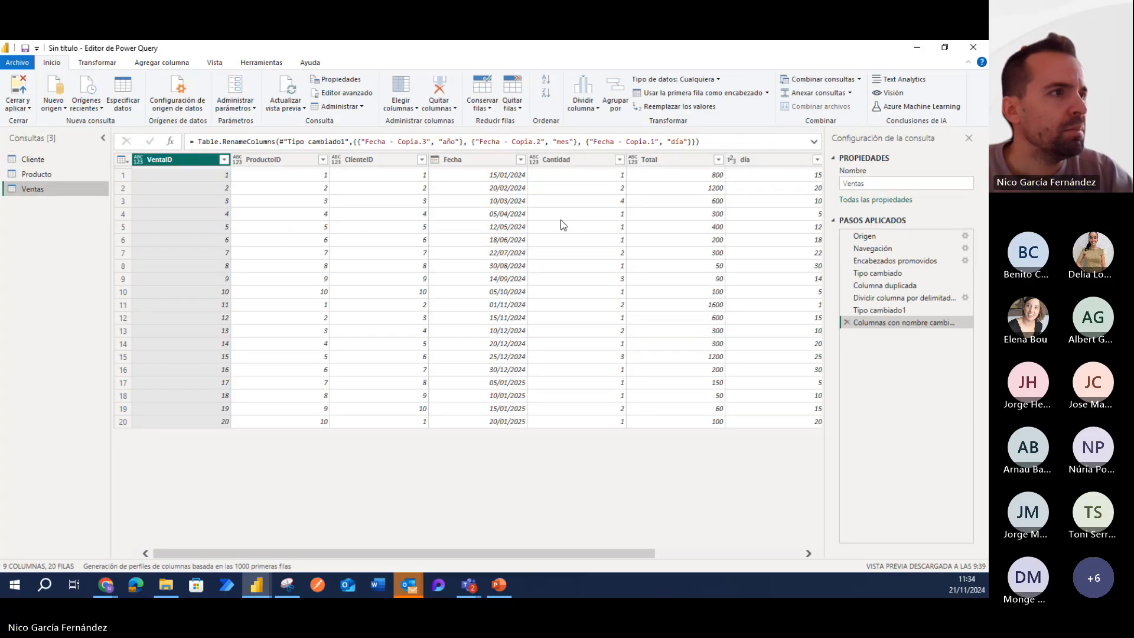
{"action": "left_click", "coordinate": [679, 158]}
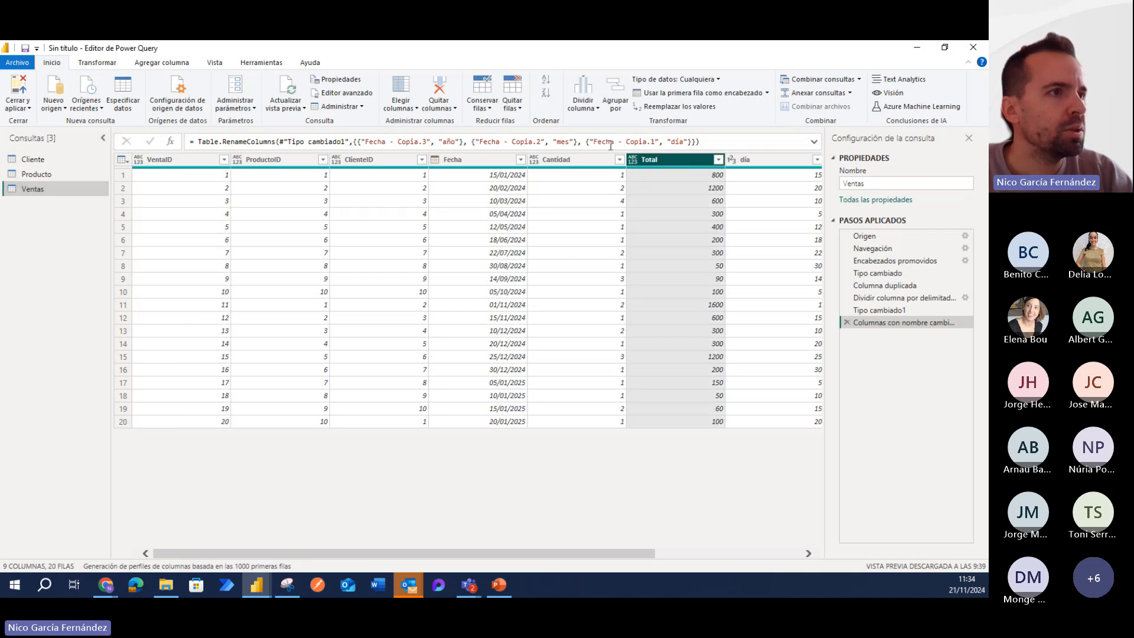
{"action": "left_click", "coordinate": [633, 159]}
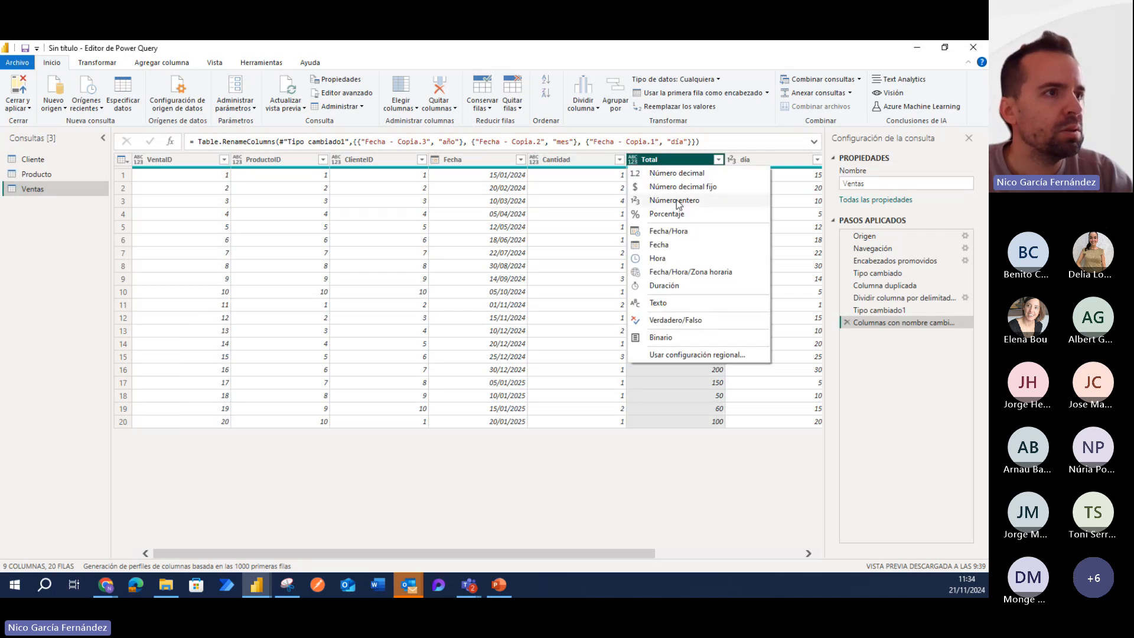
{"action": "left_click", "coordinate": [682, 174]}
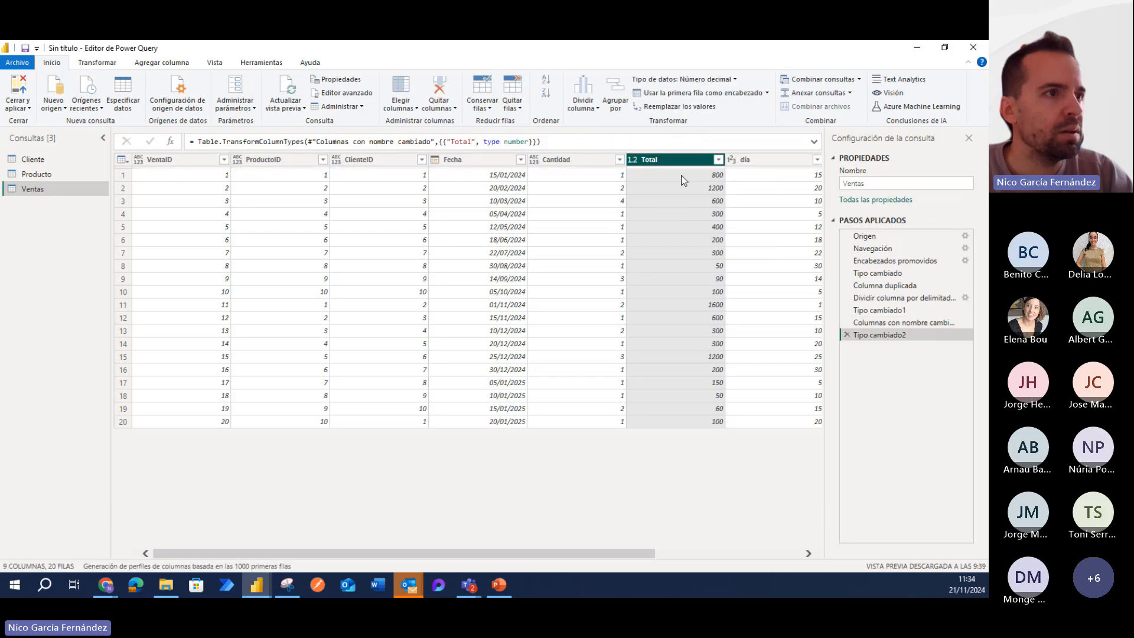
{"action": "left_click", "coordinate": [18, 88]}
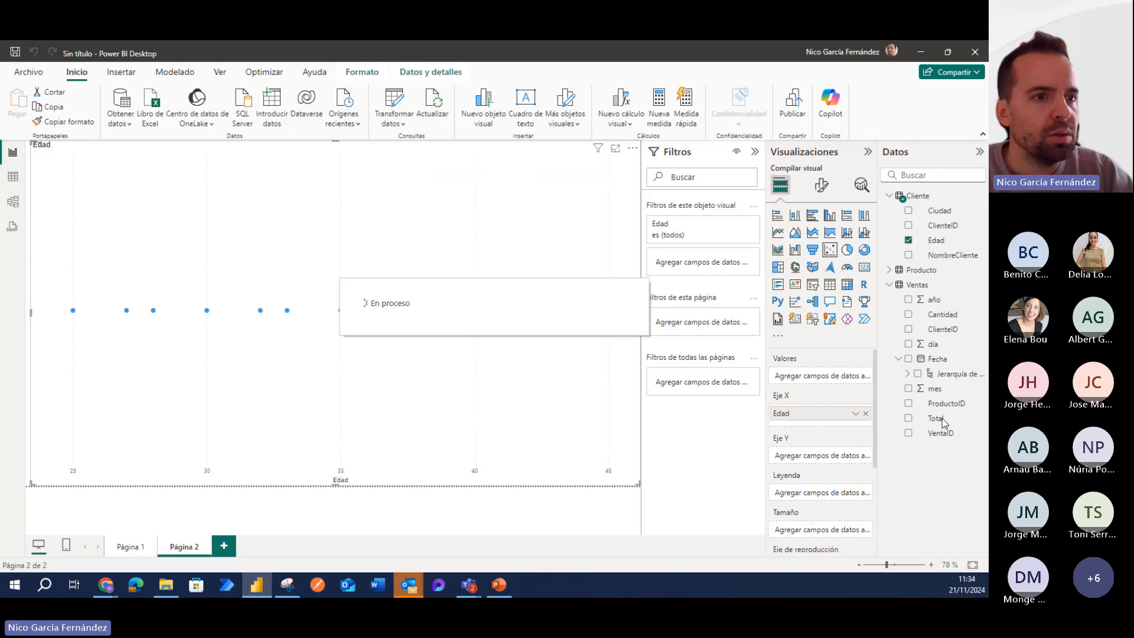
- Assign Total from Ventas to both the Y axis and the bubble size of the scatter chart
{"action": "left_click_drag", "start_coordinate": [932, 423], "coordinate": [816, 456]}
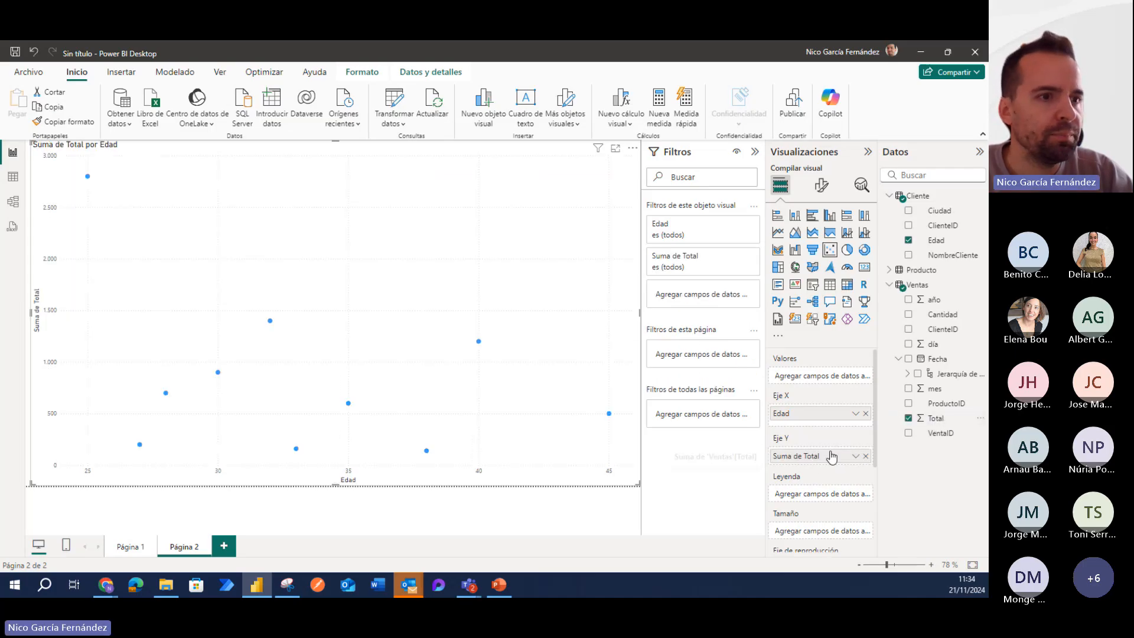
{"action": "left_click_drag", "start_coordinate": [941, 422], "coordinate": [835, 523]}
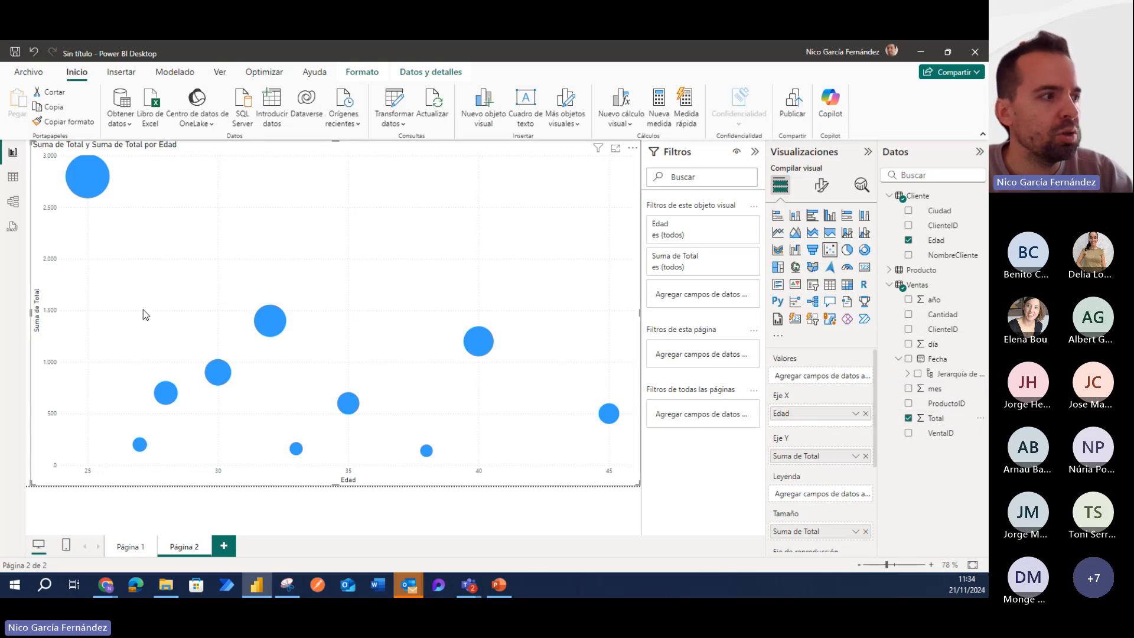
- On Página 1, widen the año slicer to 2024–2025 and the Edad slicer to 25–45
{"action": "left_click", "coordinate": [130, 547]}
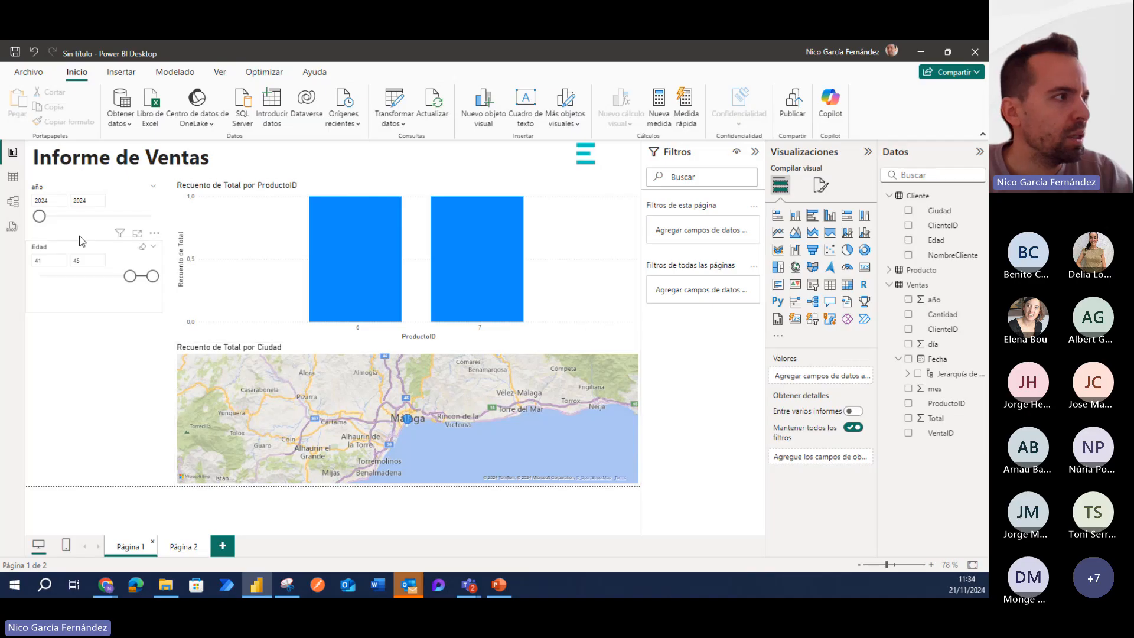
{"action": "left_click_drag", "start_coordinate": [39, 216], "coordinate": [152, 216]}
{"action": "left_click_drag", "start_coordinate": [131, 278], "coordinate": [39, 277]}
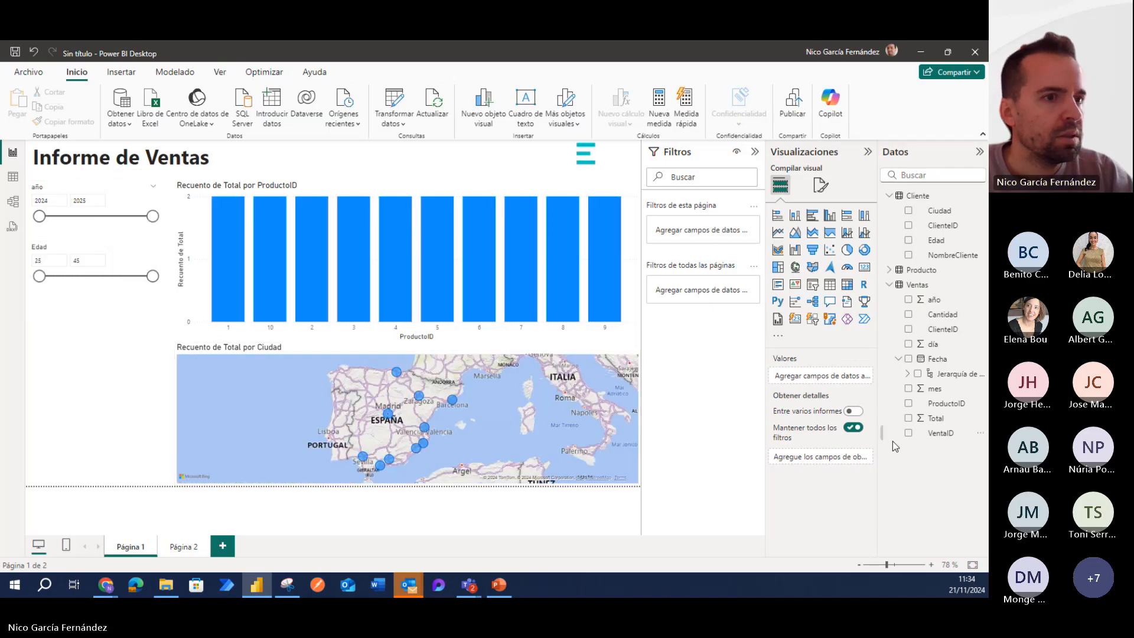
- Replace the map's bubble size measure, Recuento de Total, with Suma de Total
{"action": "left_click", "coordinate": [518, 402]}
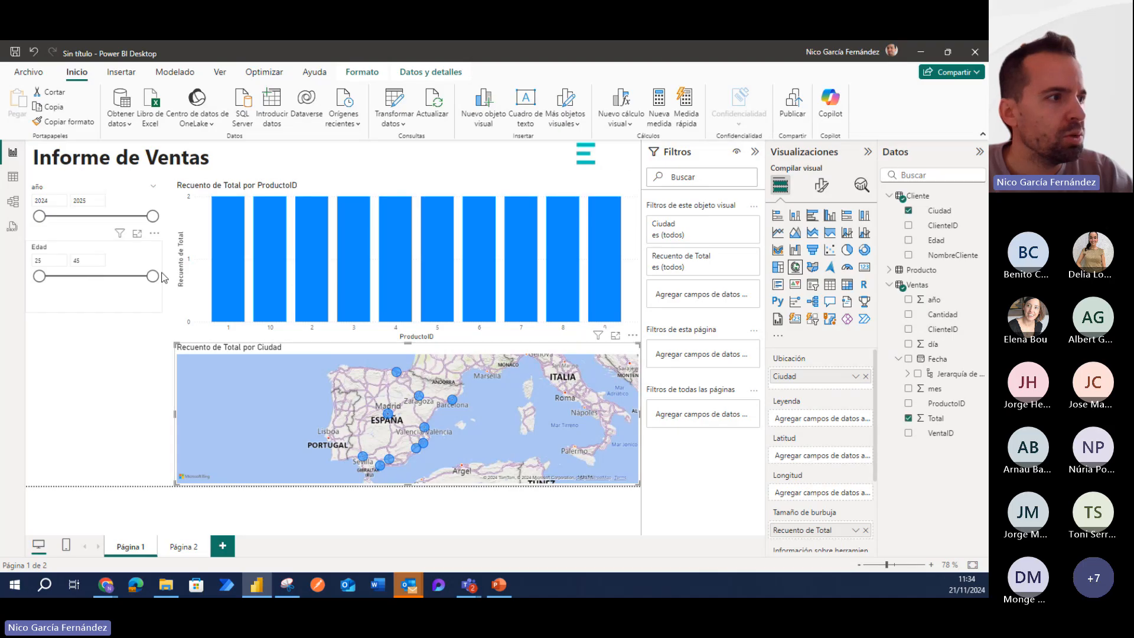
{"action": "left_click", "coordinate": [866, 529]}
{"action": "left_click_drag", "start_coordinate": [932, 418], "coordinate": [821, 531]}
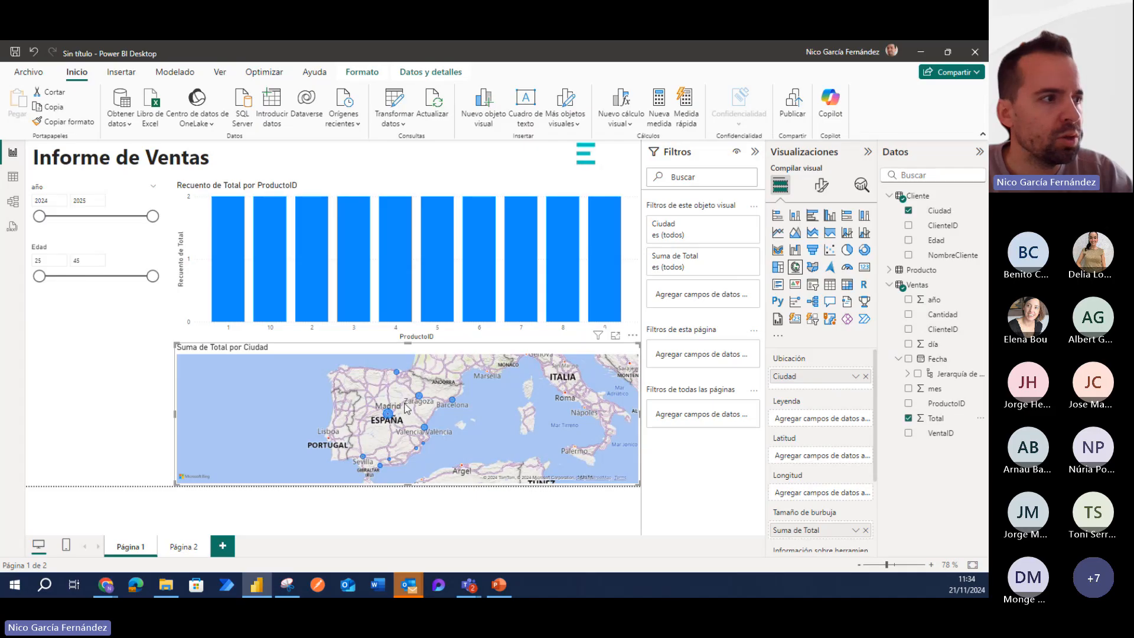
- Replace Recuento de Total with Suma de Total on the column chart's Y axis
{"action": "left_click", "coordinate": [511, 193]}
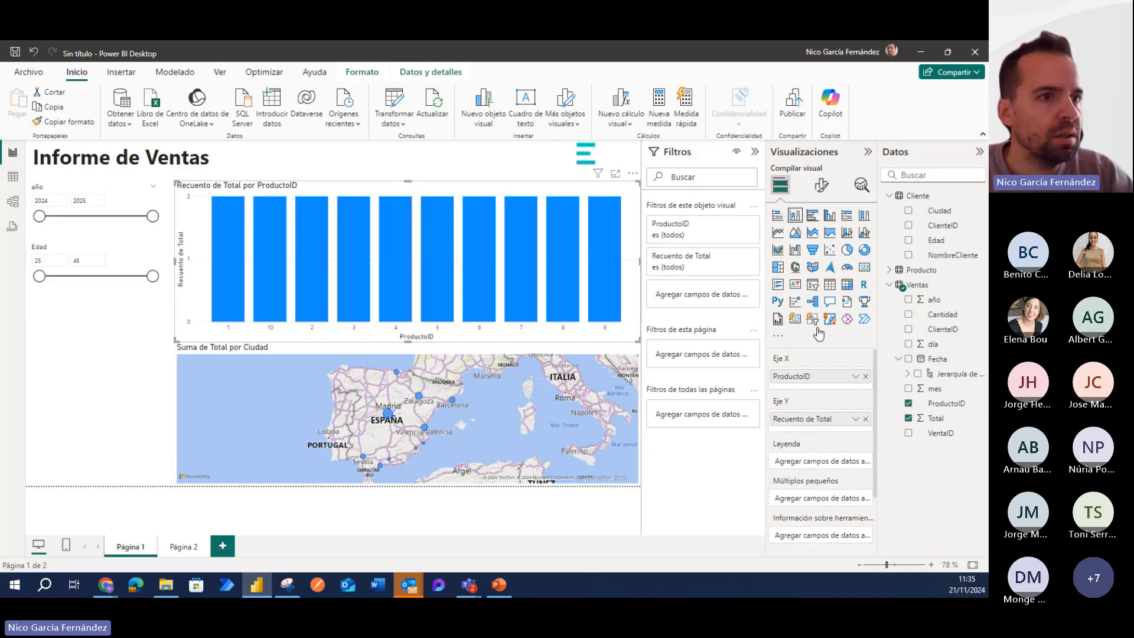
{"action": "left_click", "coordinate": [864, 420]}
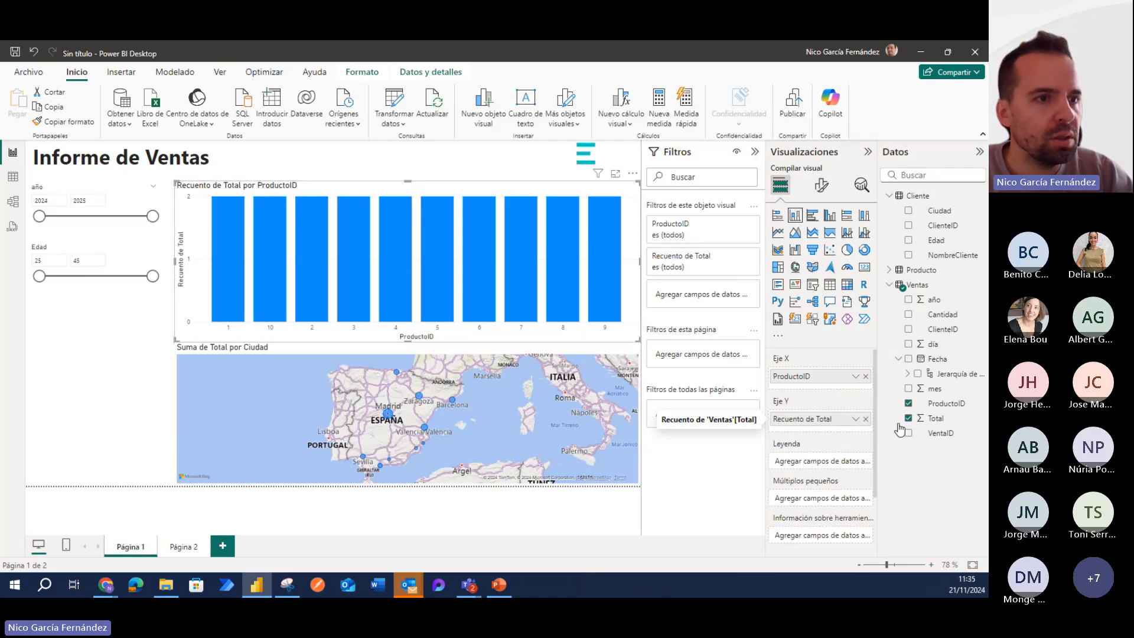
{"action": "left_click_drag", "start_coordinate": [936, 420], "coordinate": [828, 422]}
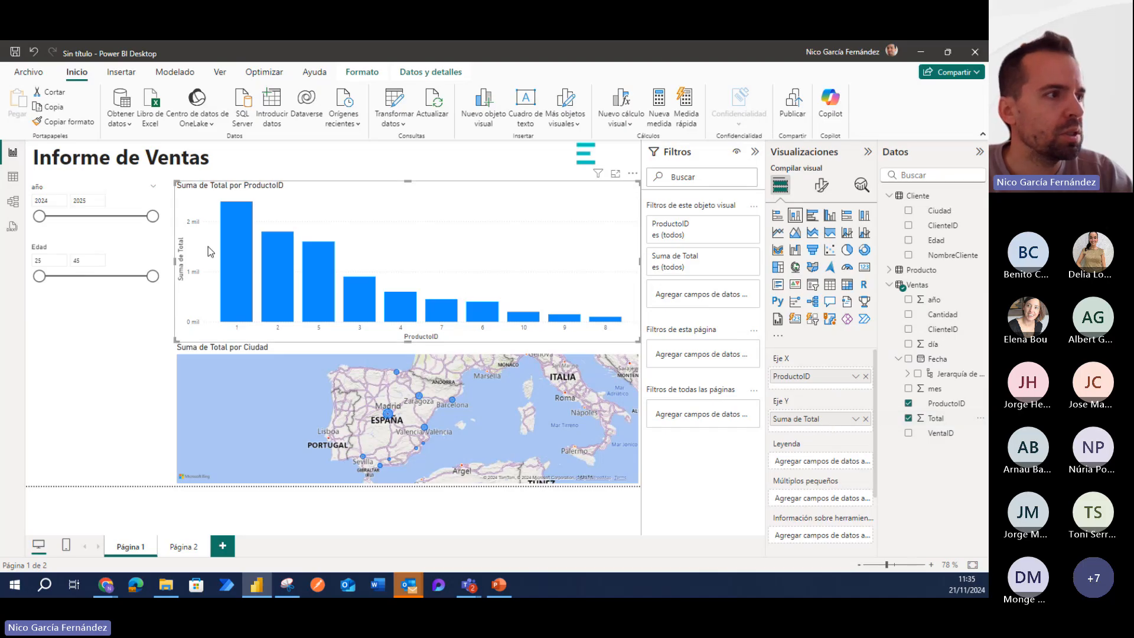
- Cross-filter the map by the columns for products 1, 2 and 5 in turn, and clear the selection
{"action": "left_click", "coordinate": [230, 210]}
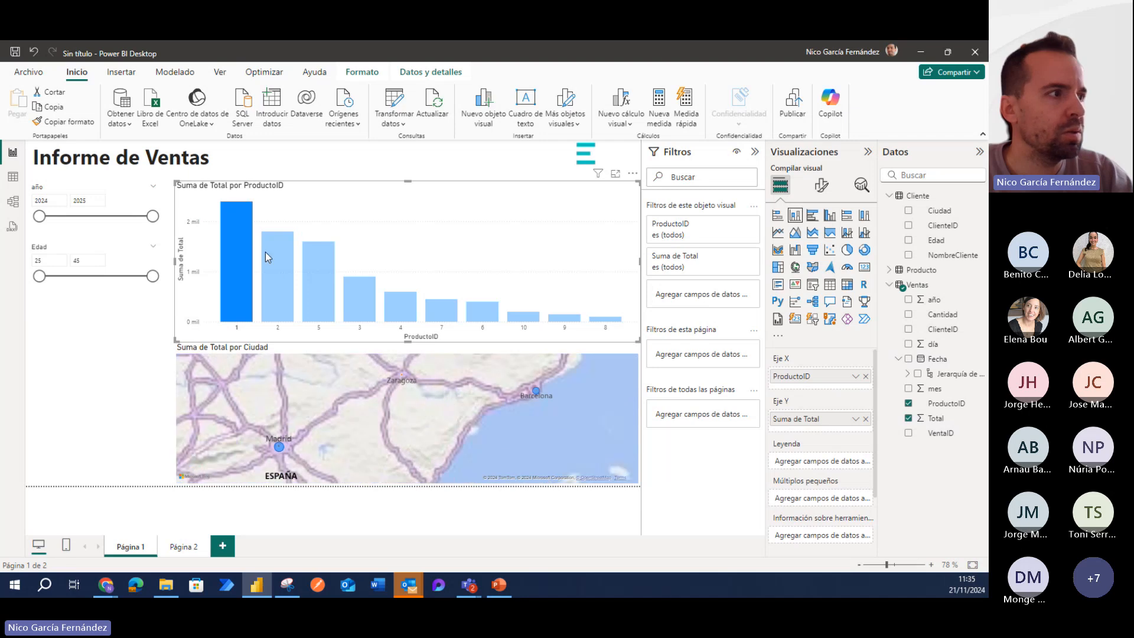
{"action": "left_click", "coordinate": [273, 269]}
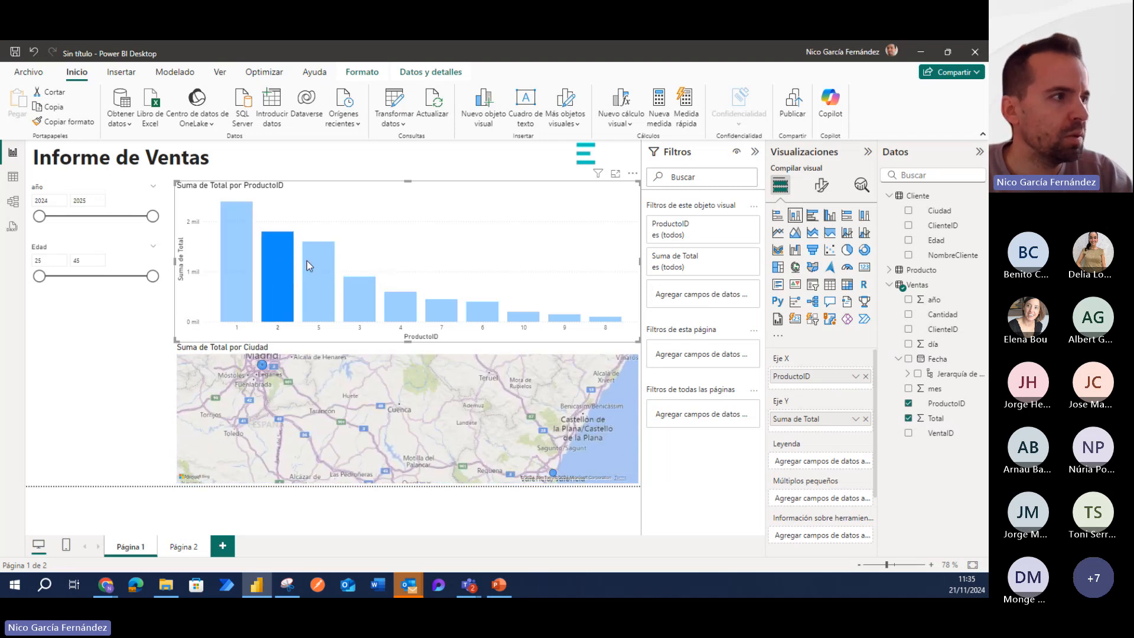
{"action": "left_click", "coordinate": [308, 261]}
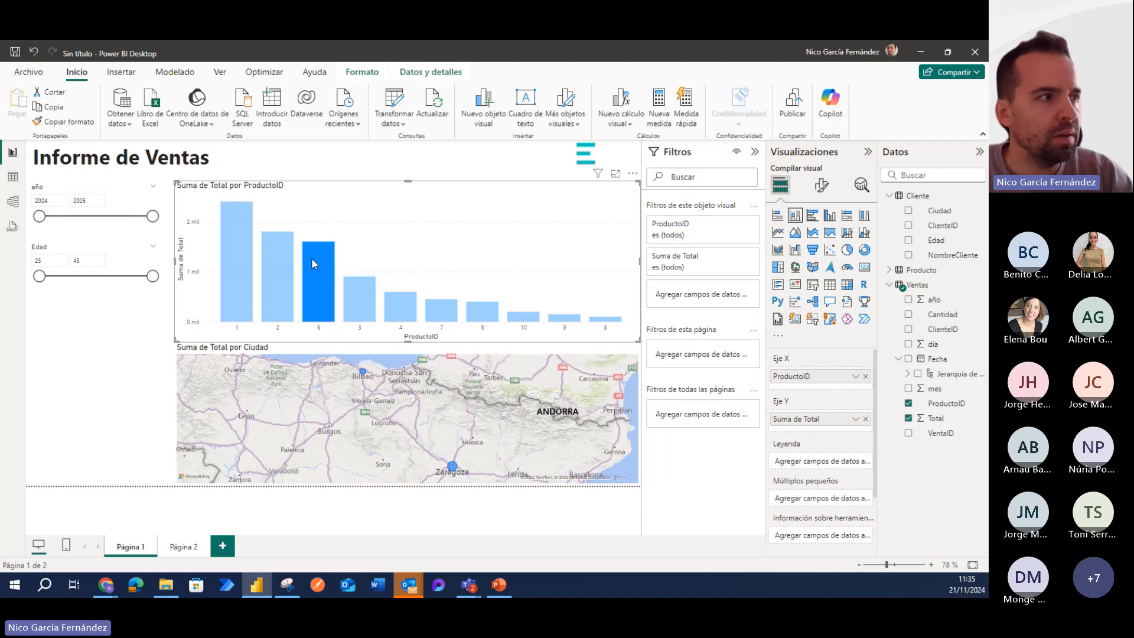
{"action": "left_click", "coordinate": [310, 279]}
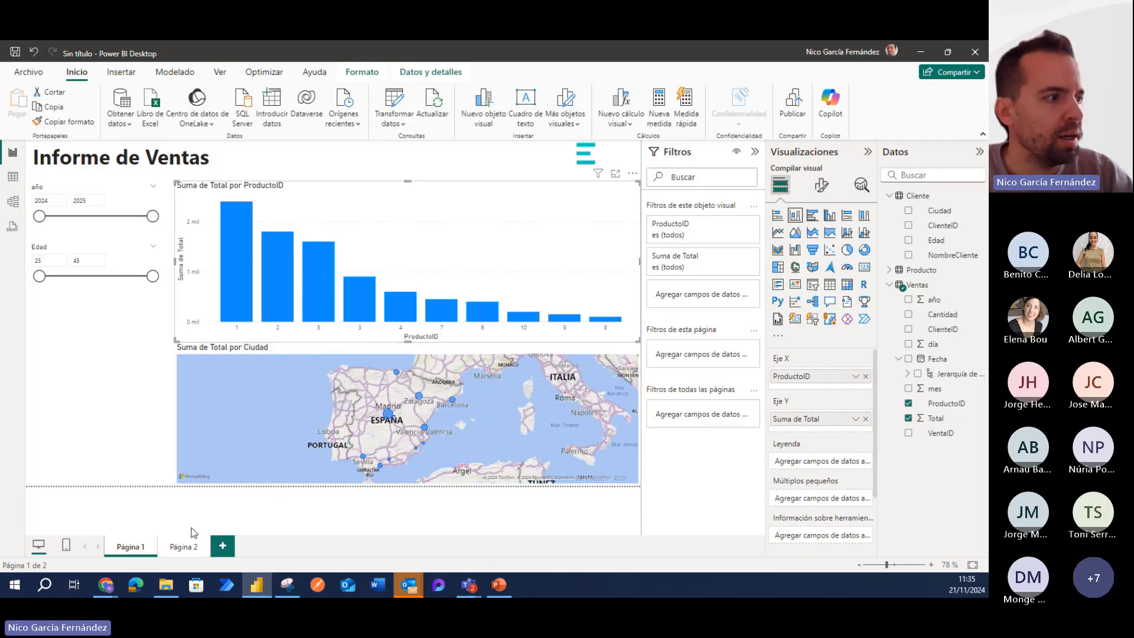
- Inspect the details of the age 25 bubble in the Página 2 scatter chart and return to Página 1
{"action": "left_click", "coordinate": [182, 545]}
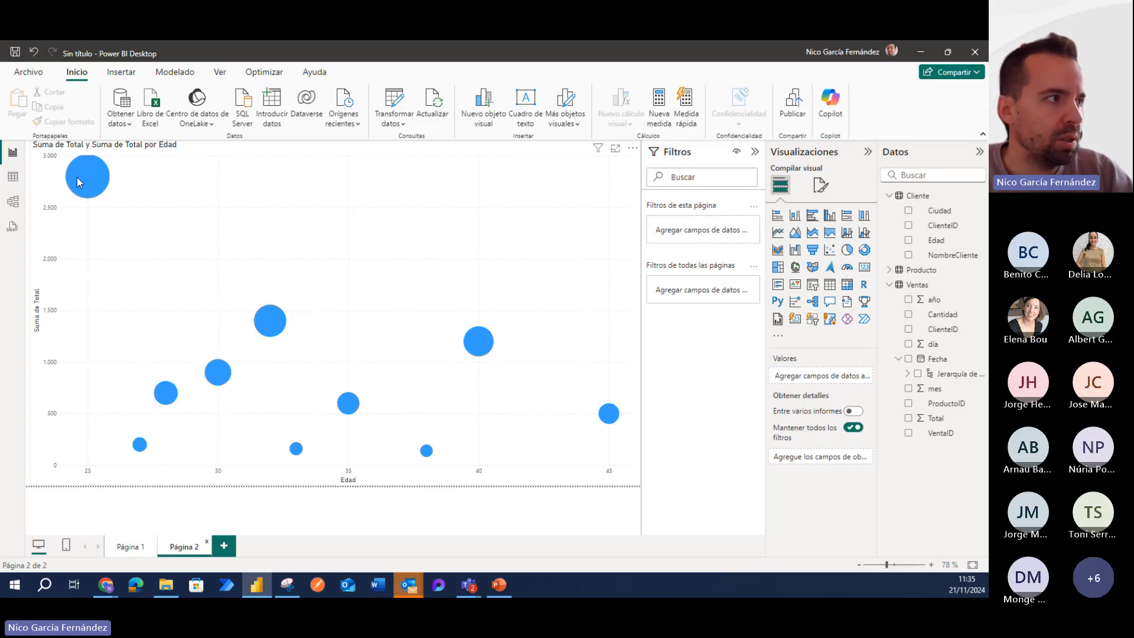
{"action": "mouse_move", "coordinate": [90, 185]}
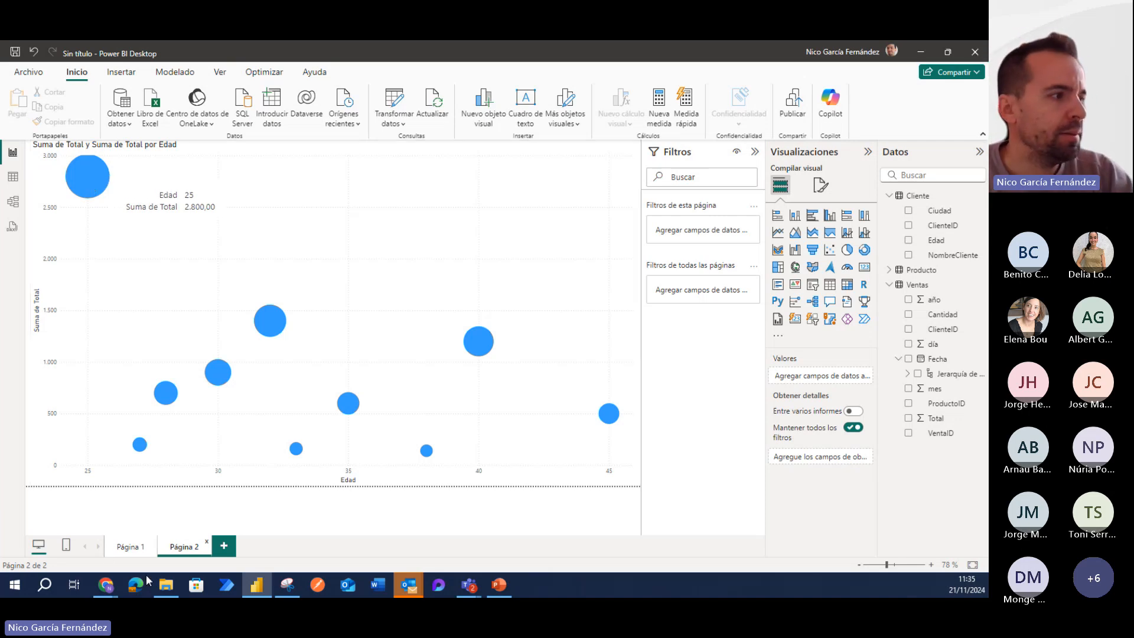
{"action": "left_click", "coordinate": [119, 554]}
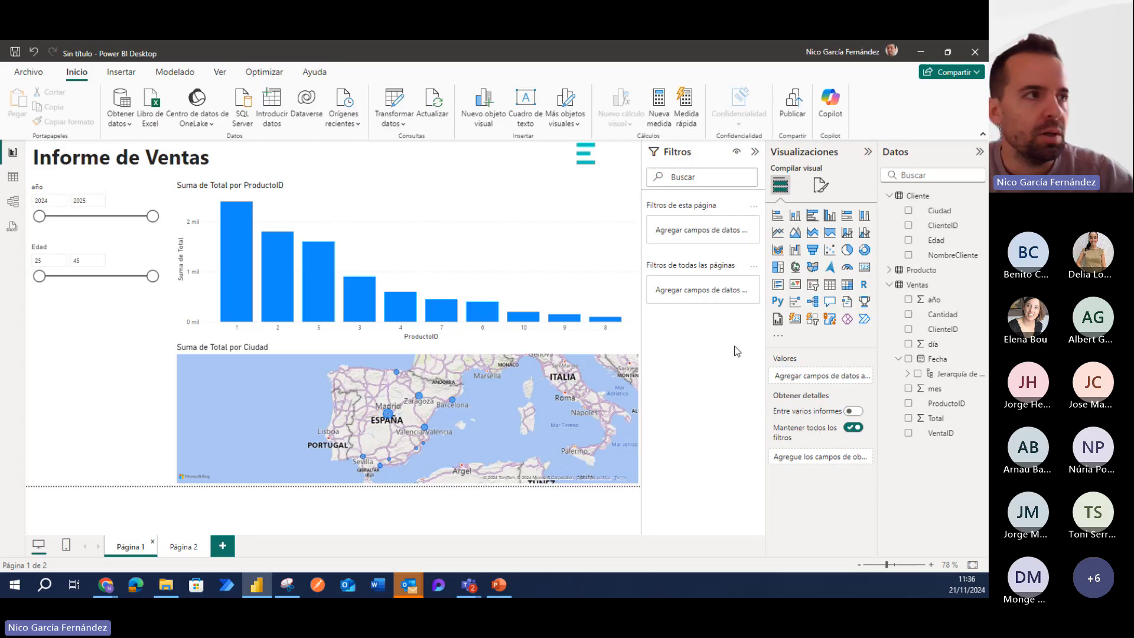
- Start publishing the report and save its file to the Desktop folder as Webinar BI
{"action": "left_click", "coordinate": [797, 118]}
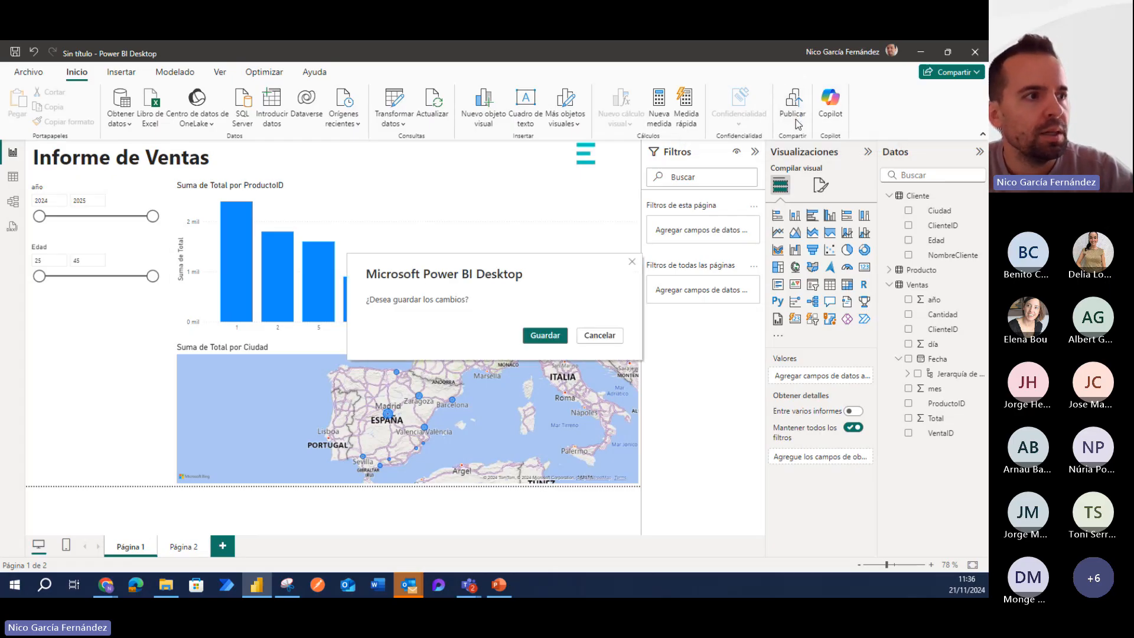
{"action": "left_click", "coordinate": [544, 335]}
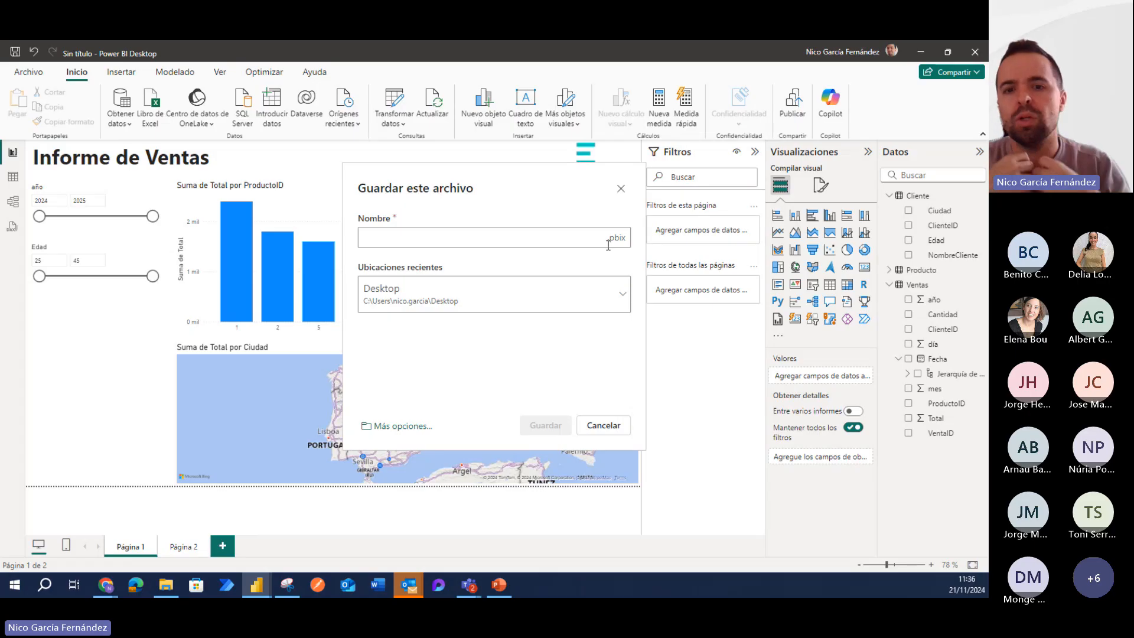
{"action": "type", "text": "Web"}
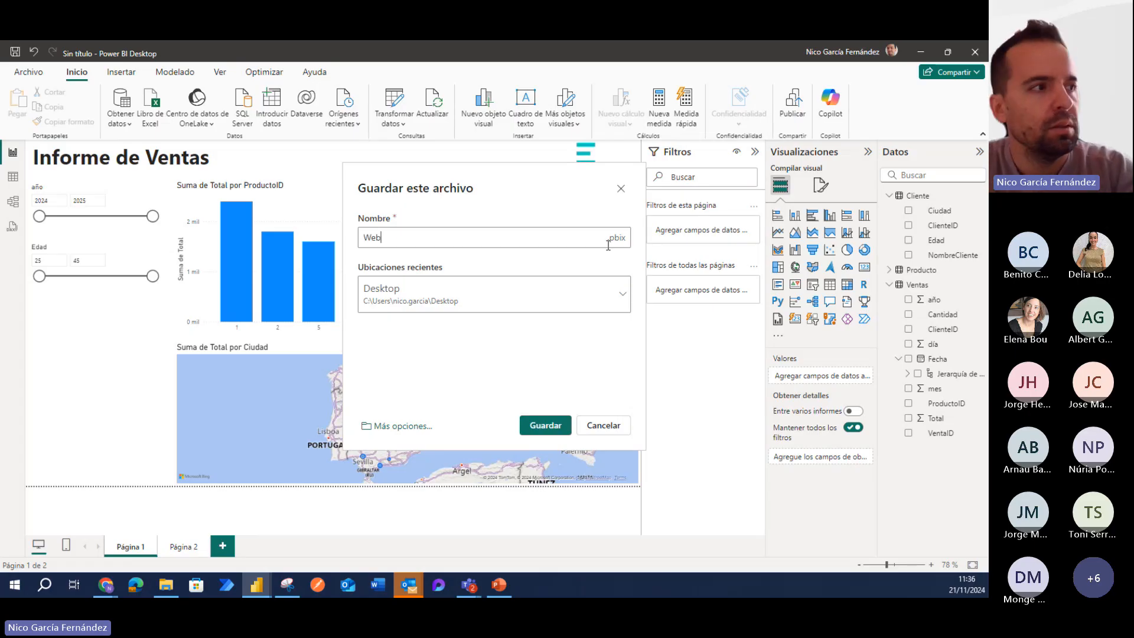
{"action": "type", "text": "inar BI"}
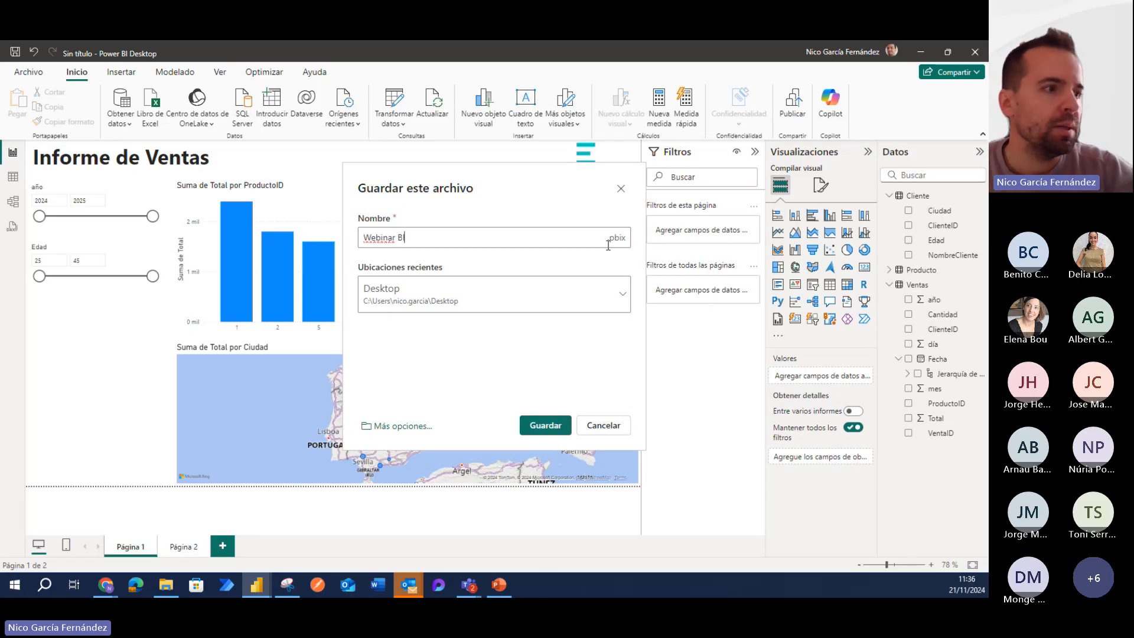
{"action": "left_click", "coordinate": [542, 431]}
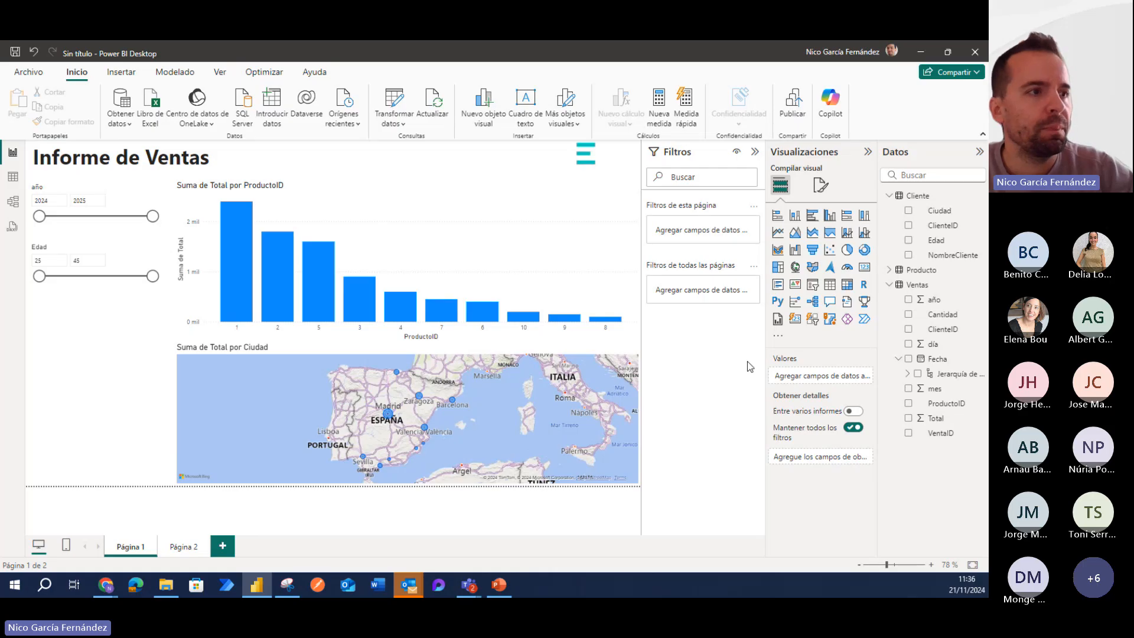
- Publish the saved Webinar BI report to the Itequia001 workspace
{"action": "left_click", "coordinate": [554, 339]}
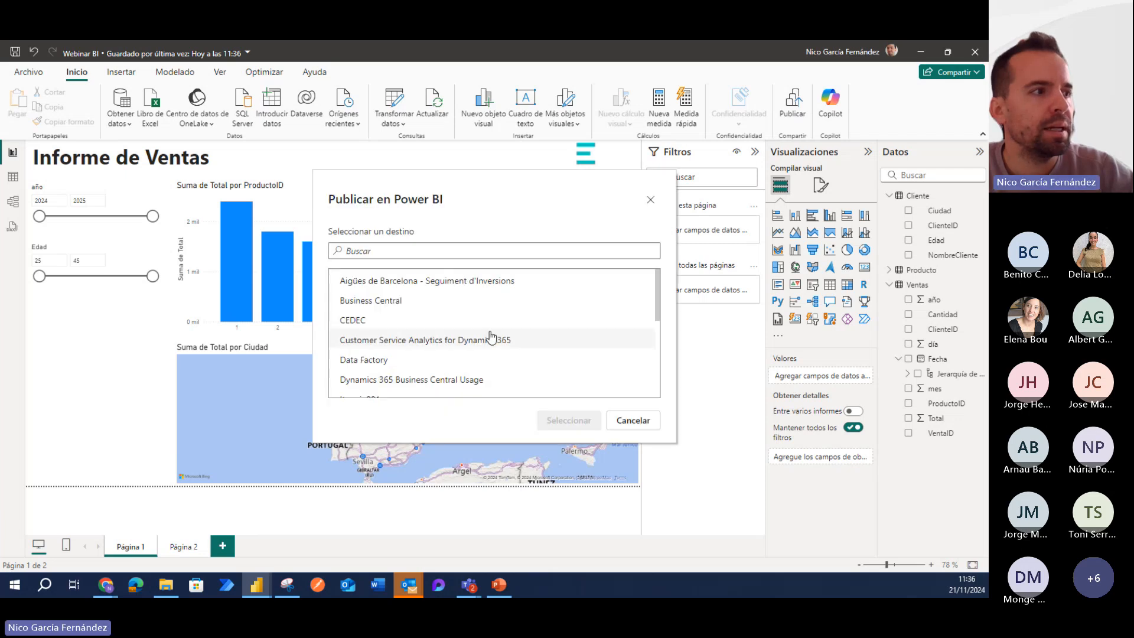
{"action": "scroll", "coordinate": [502, 340], "scroll_direction": "down", "scroll_amount": 3}
{"action": "left_click", "coordinate": [379, 277]}
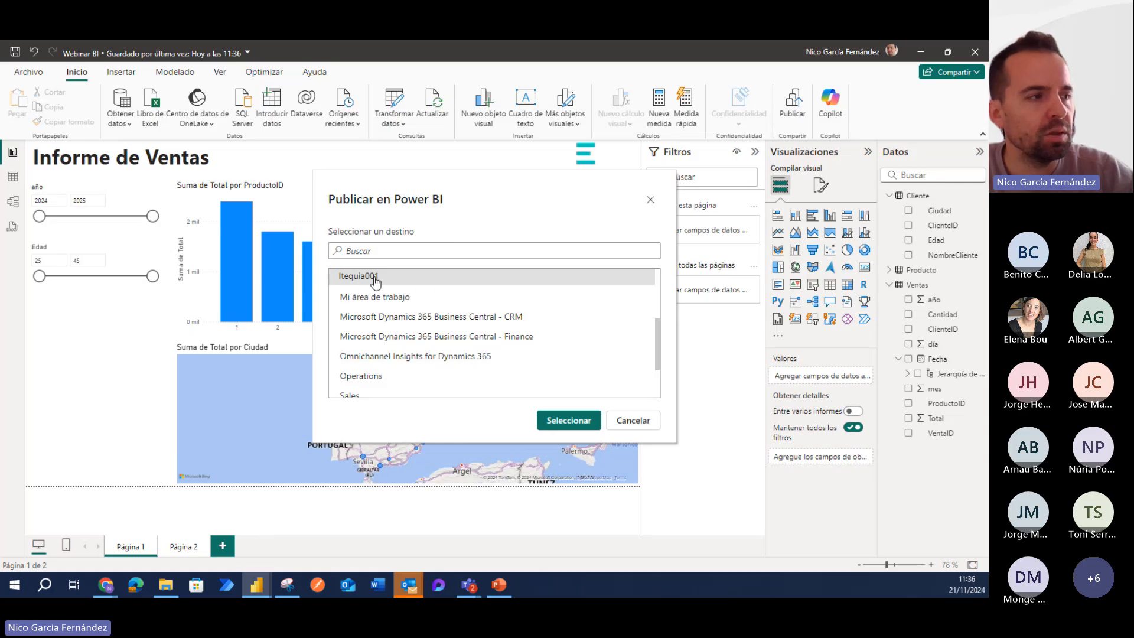
{"action": "left_click", "coordinate": [553, 426]}
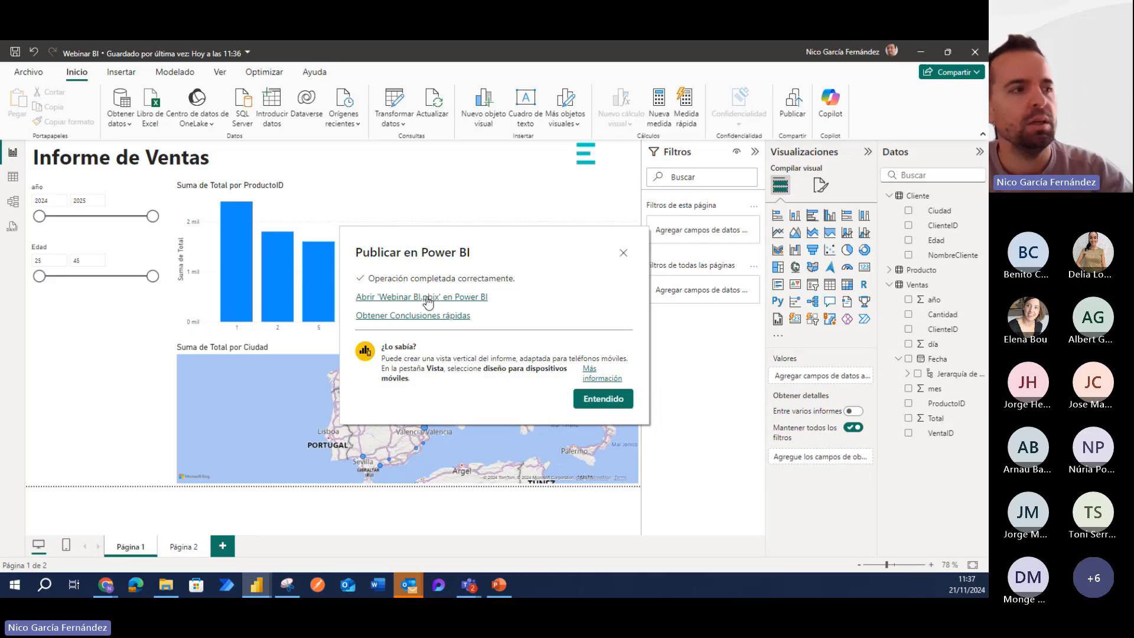
- Open the published Webinar BI report in the Power BI service and view Página 1
{"action": "left_click", "coordinate": [428, 300]}
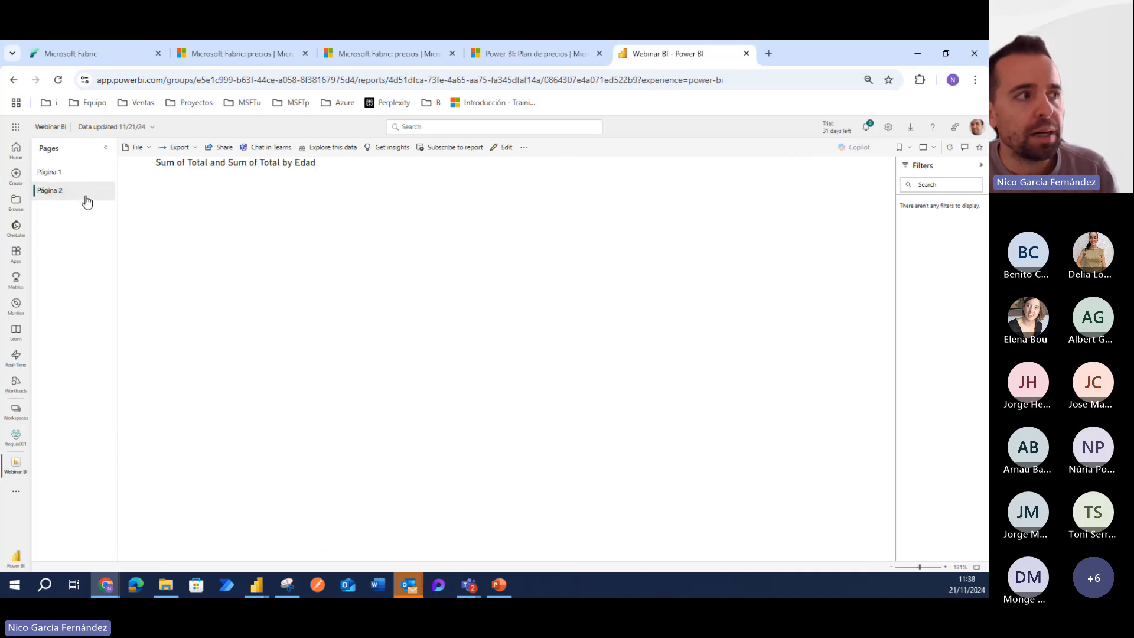
{"action": "left_click", "coordinate": [79, 174]}
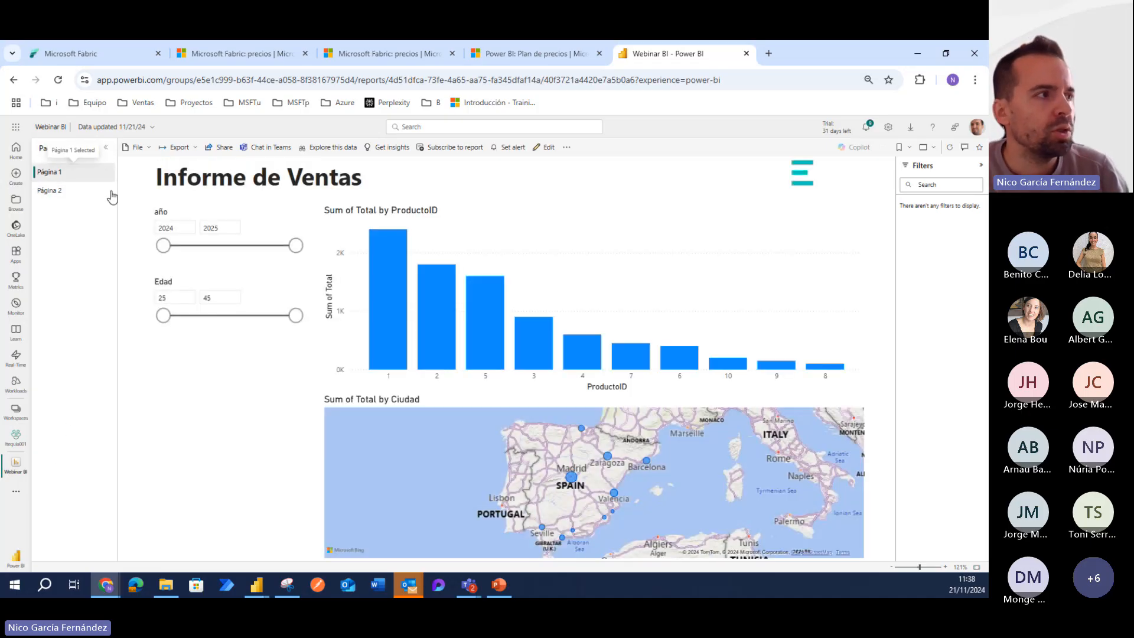
- Create a dashboard named Dashboard Webinar BI in the Itequia001 workspace
{"action": "left_click", "coordinate": [22, 442]}
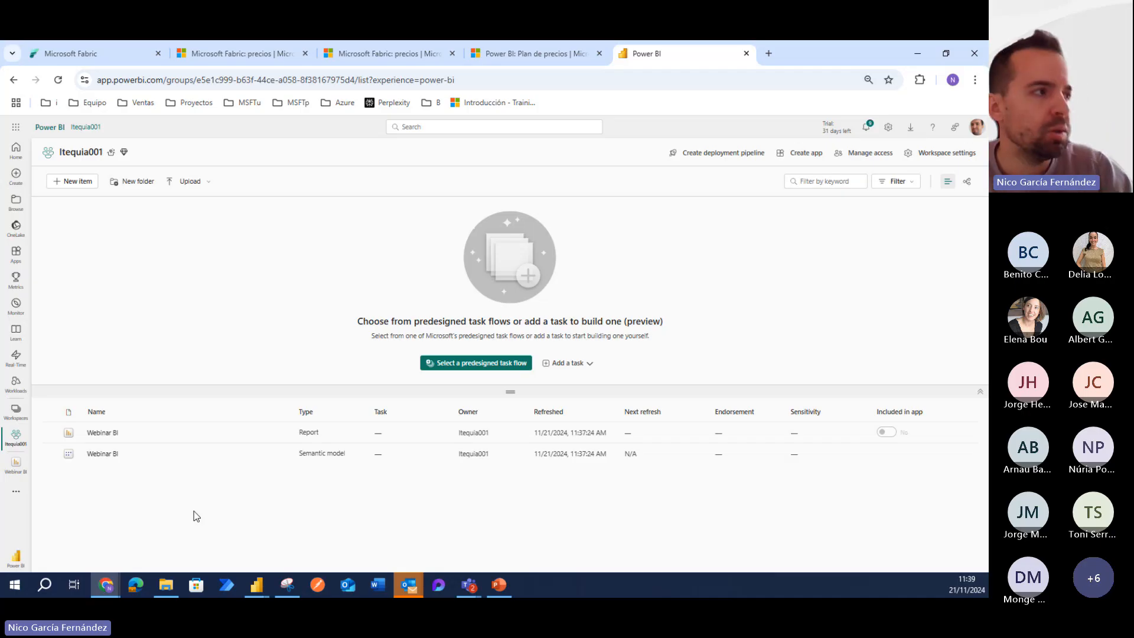
{"action": "left_click", "coordinate": [80, 182]}
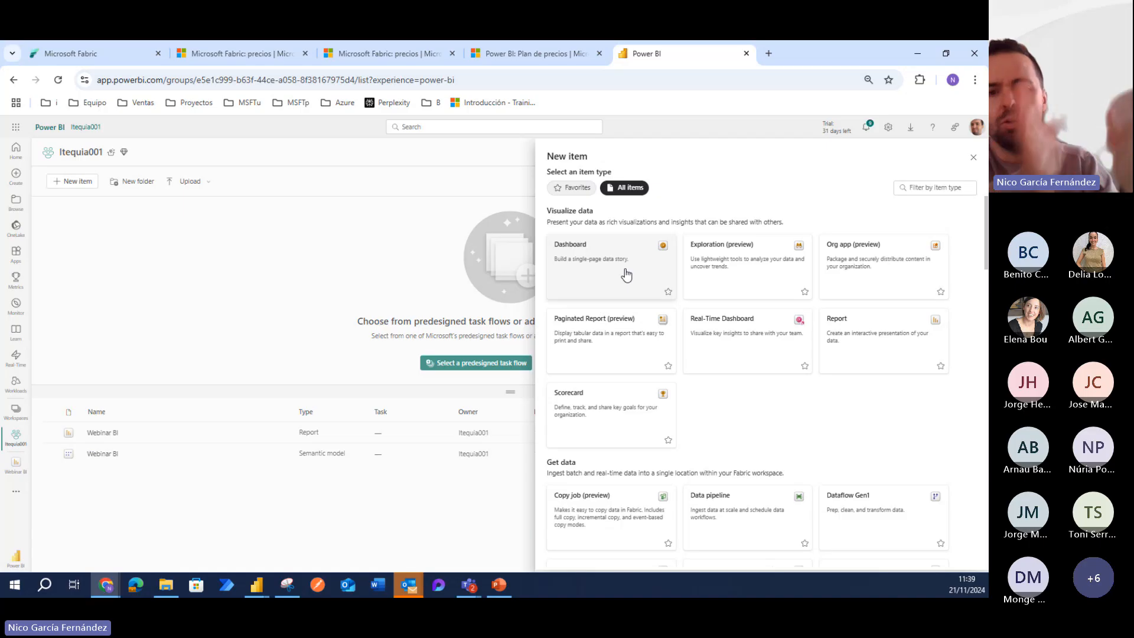
{"action": "left_click", "coordinate": [593, 255]}
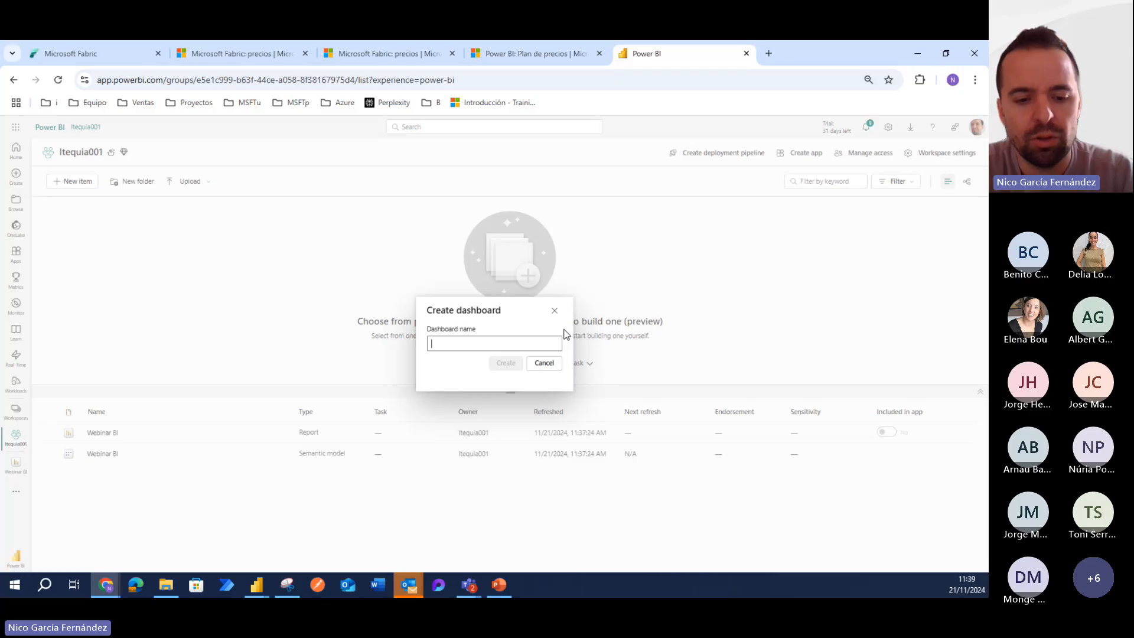
{"action": "type", "text": "Dash"}
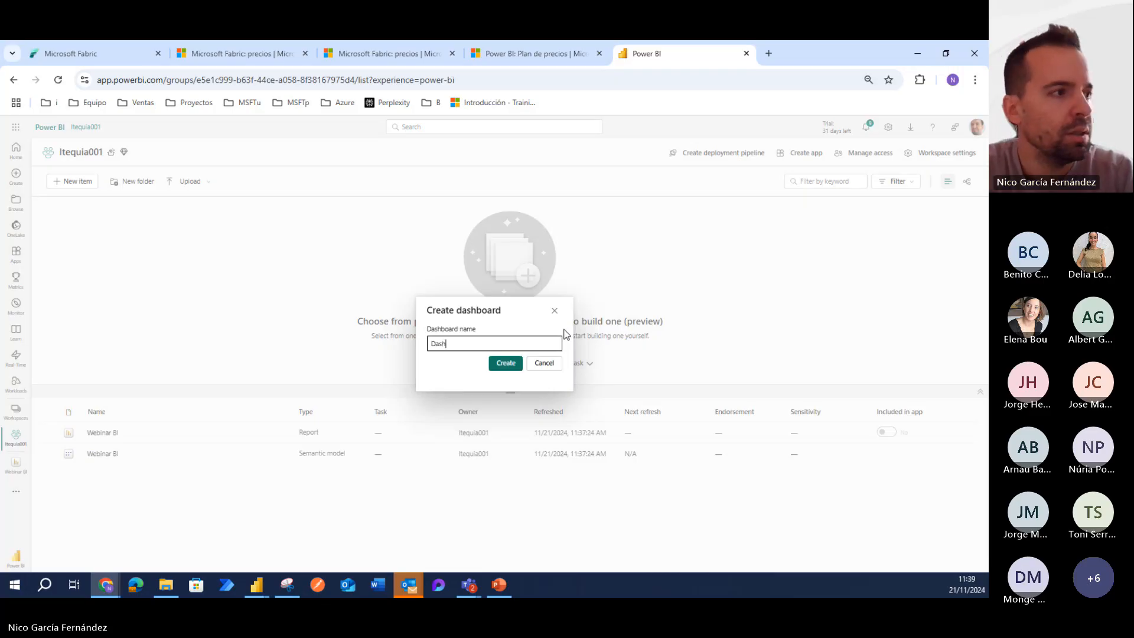
{"action": "type", "text": "board W"}
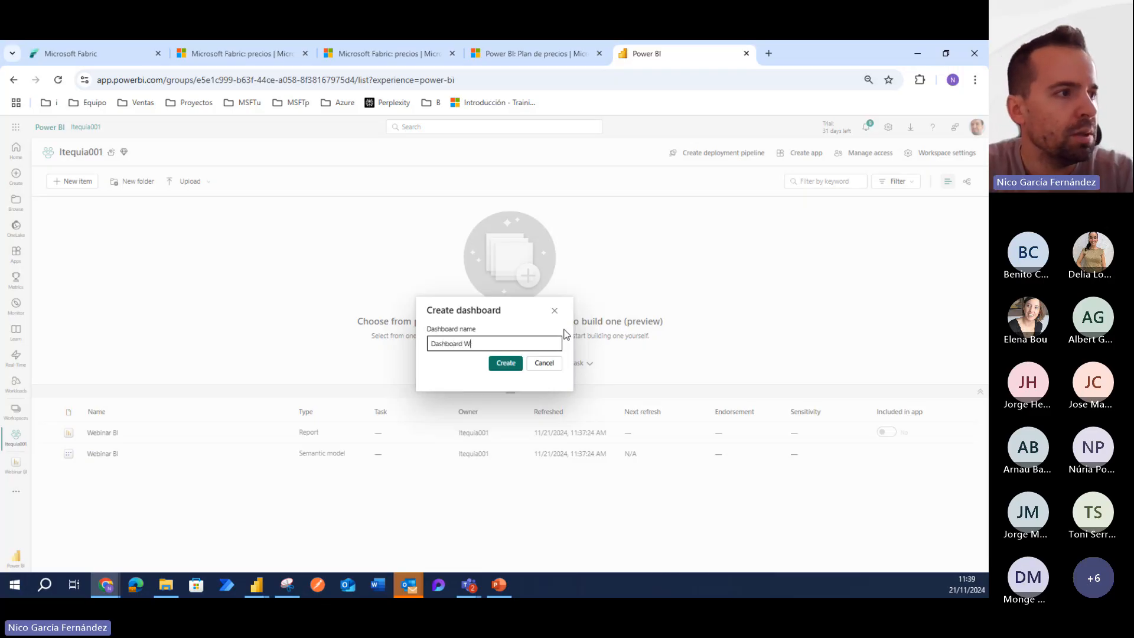
{"action": "type", "text": "ebinar BI"}
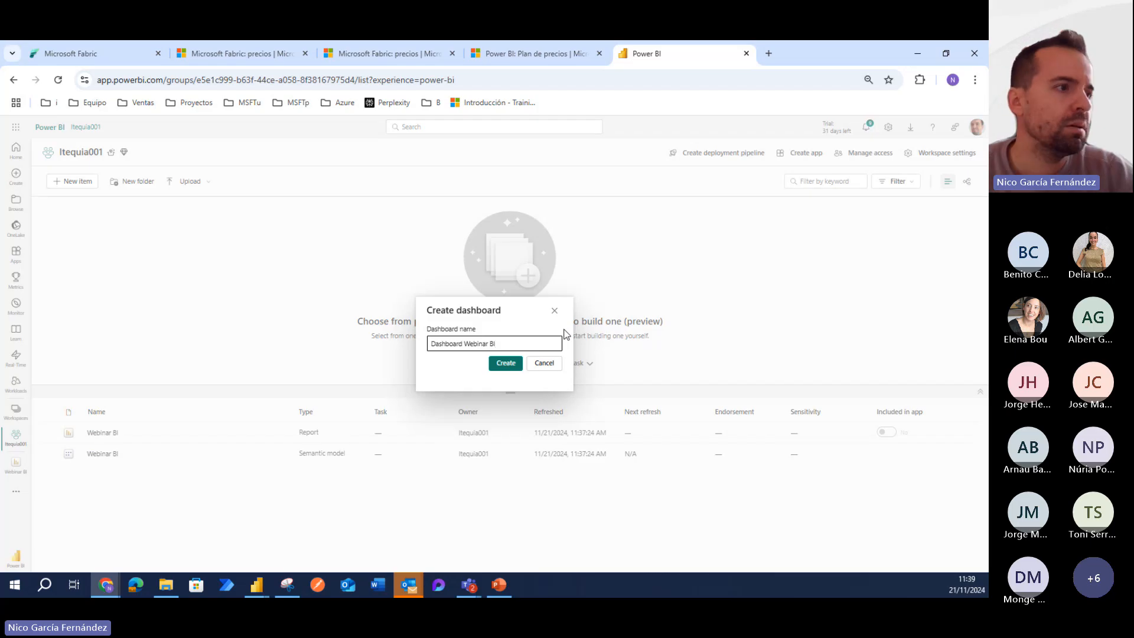
{"action": "left_click", "coordinate": [514, 365]}
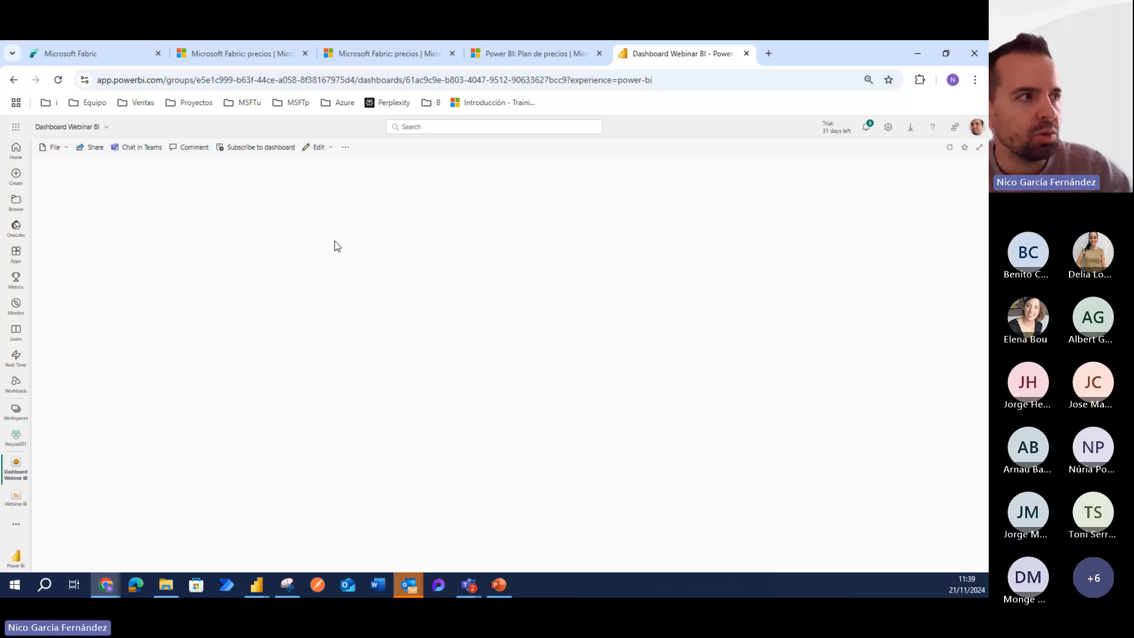
{"action": "left_click", "coordinate": [345, 148]}
{"action": "left_click", "coordinate": [286, 206]}
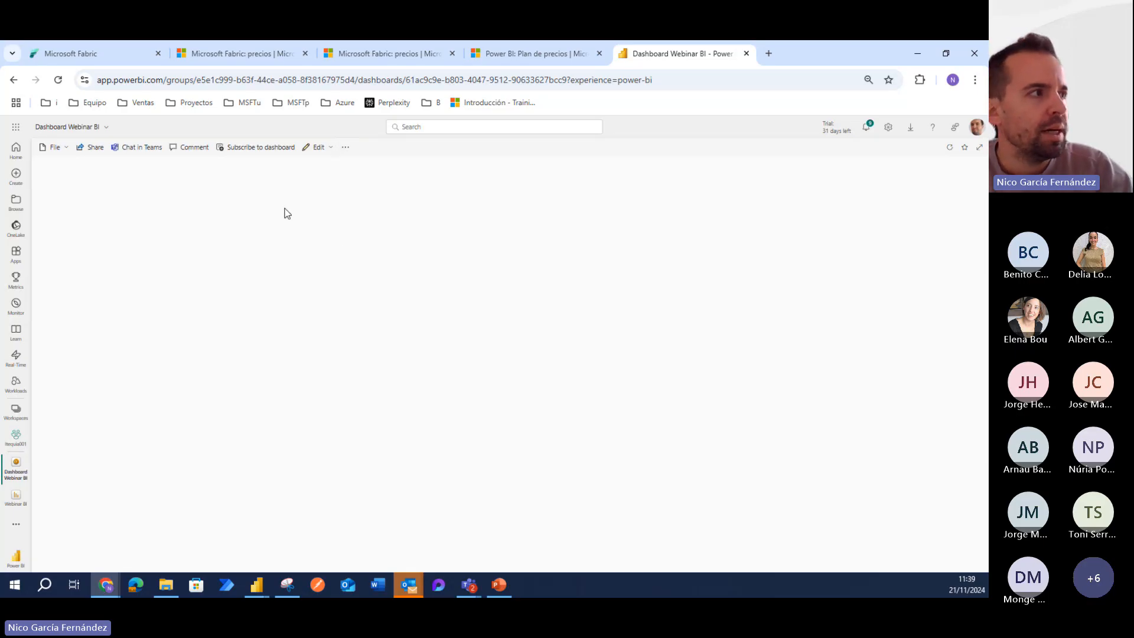
{"action": "left_click", "coordinate": [326, 147]}
{"action": "left_click", "coordinate": [307, 167]}
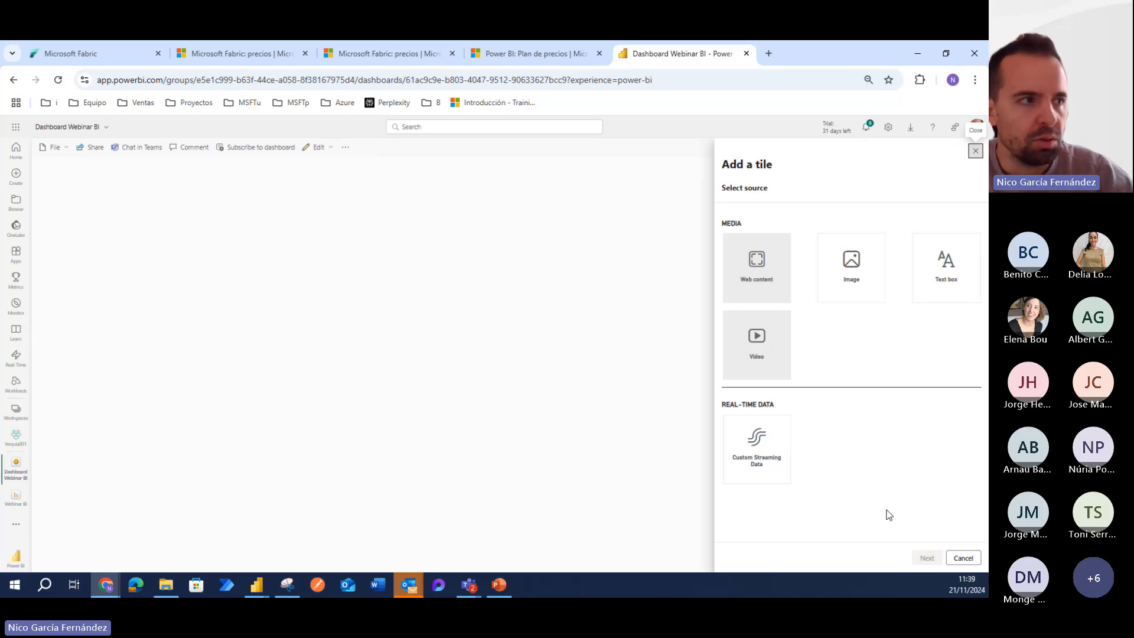
{"action": "left_click", "coordinate": [961, 556]}
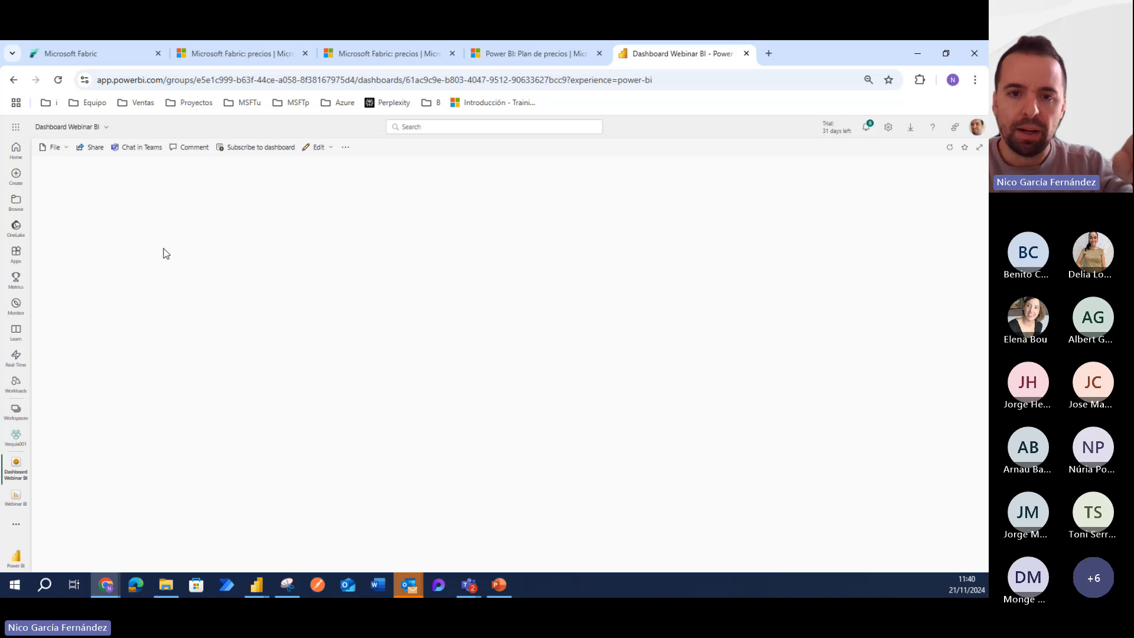
- Pin the Sum of Total by Ciudad map from the Webinar BI report to Dashboard Webinar BI and open that dashboard
{"action": "left_click", "coordinate": [17, 501]}
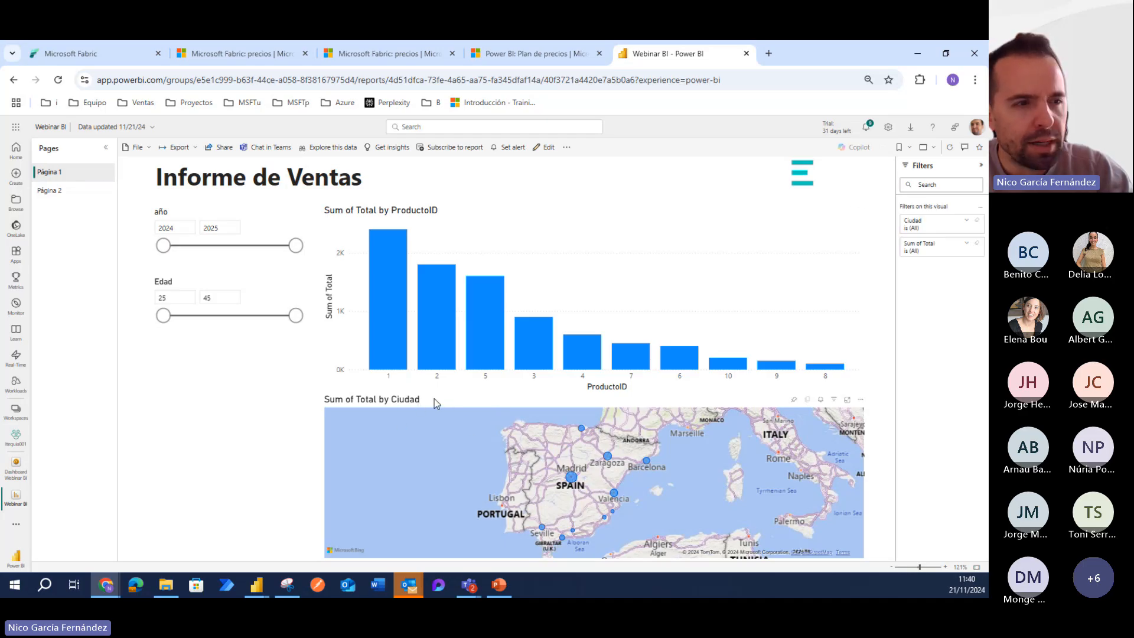
{"action": "left_click", "coordinate": [794, 401]}
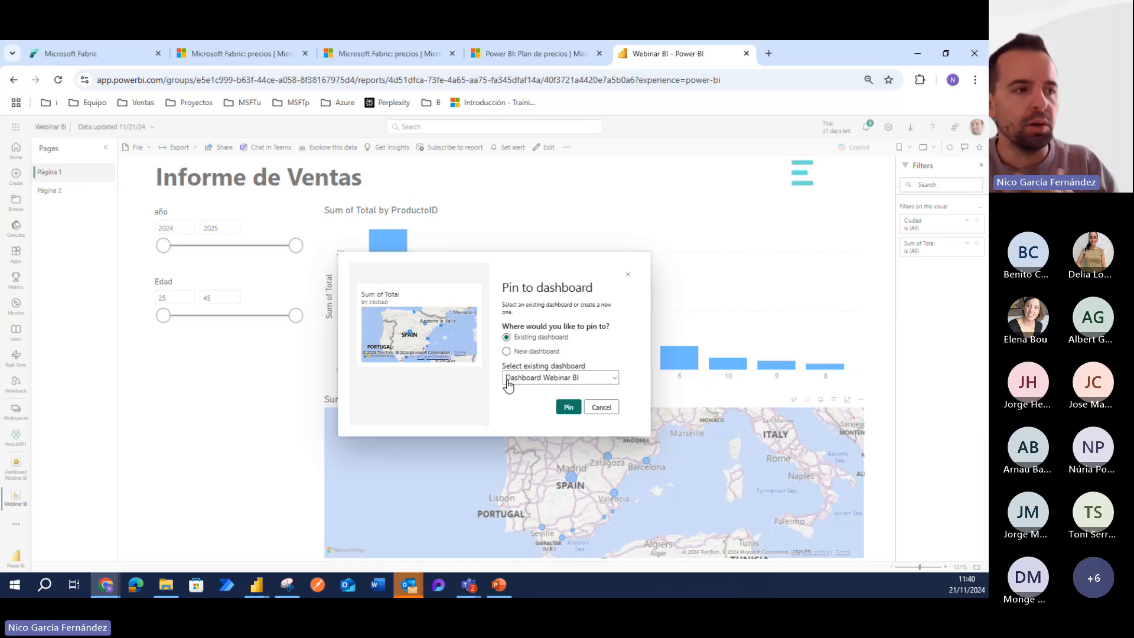
{"action": "left_click", "coordinate": [568, 408]}
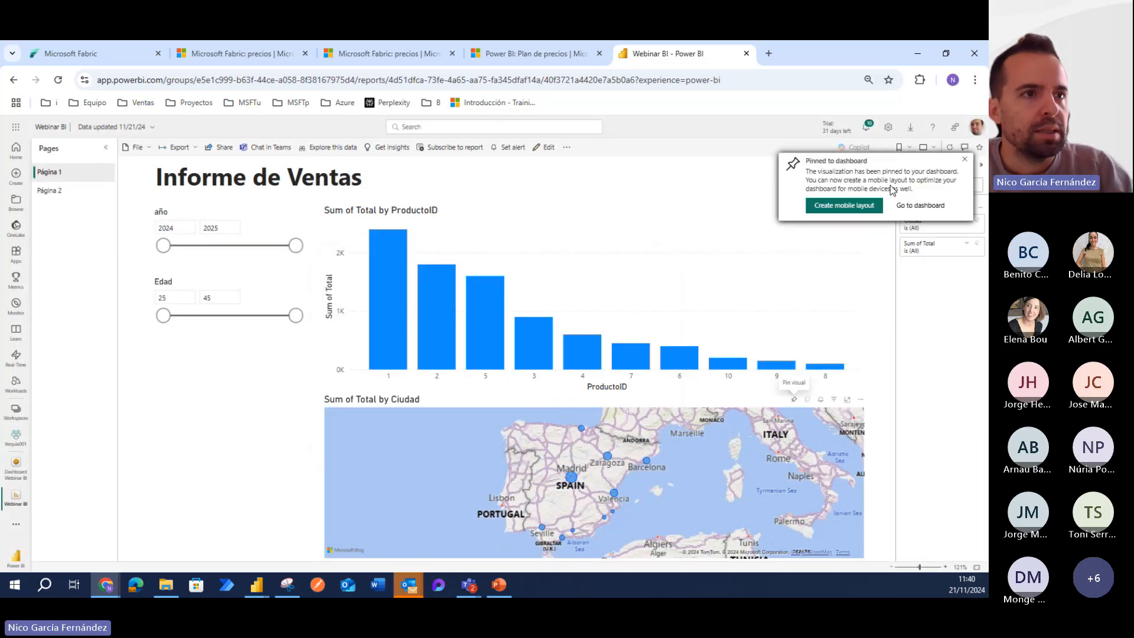
{"action": "left_click", "coordinate": [919, 204]}
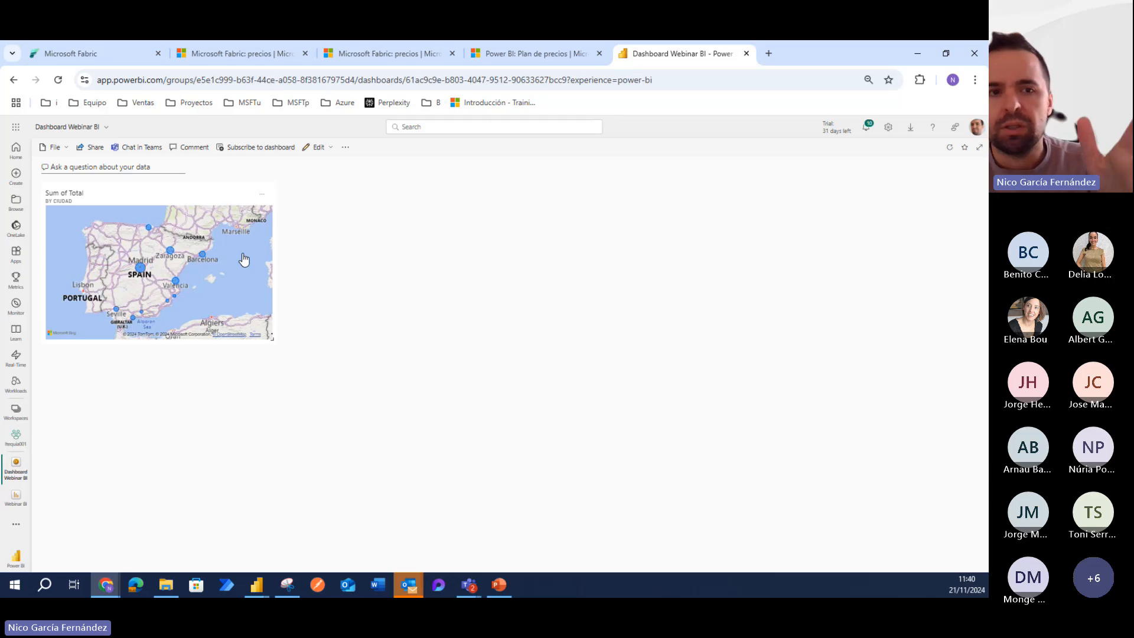
- Follow the map tile to its report, pin the Página 2 scatter chart to Dashboard Webinar BI, and return to the dashboard
{"action": "left_click", "coordinate": [209, 277]}
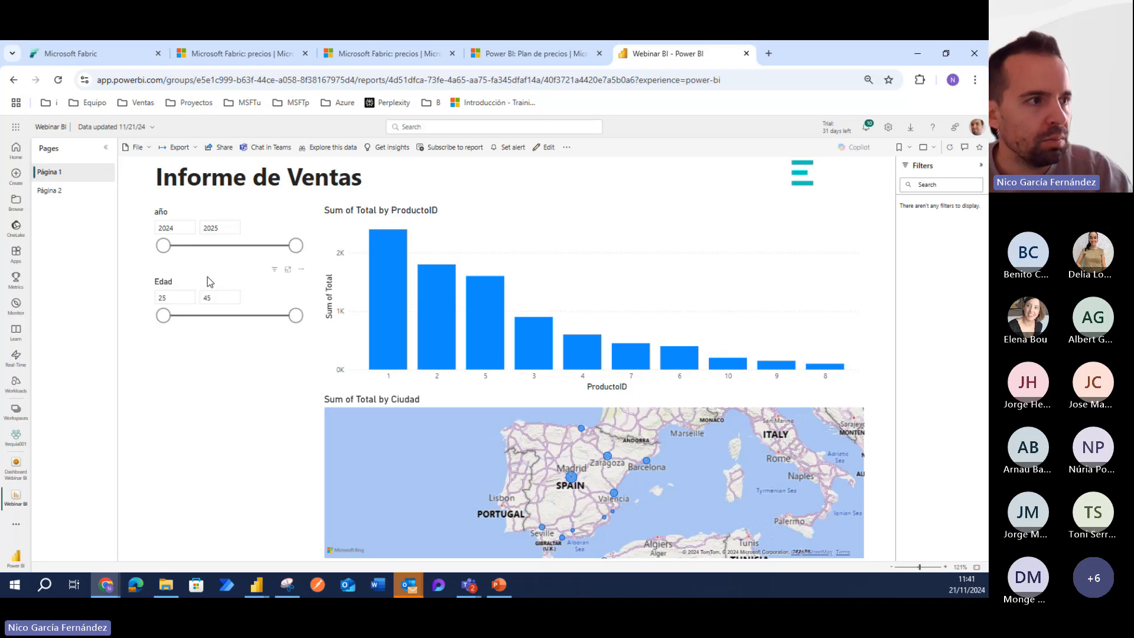
{"action": "left_click", "coordinate": [50, 191]}
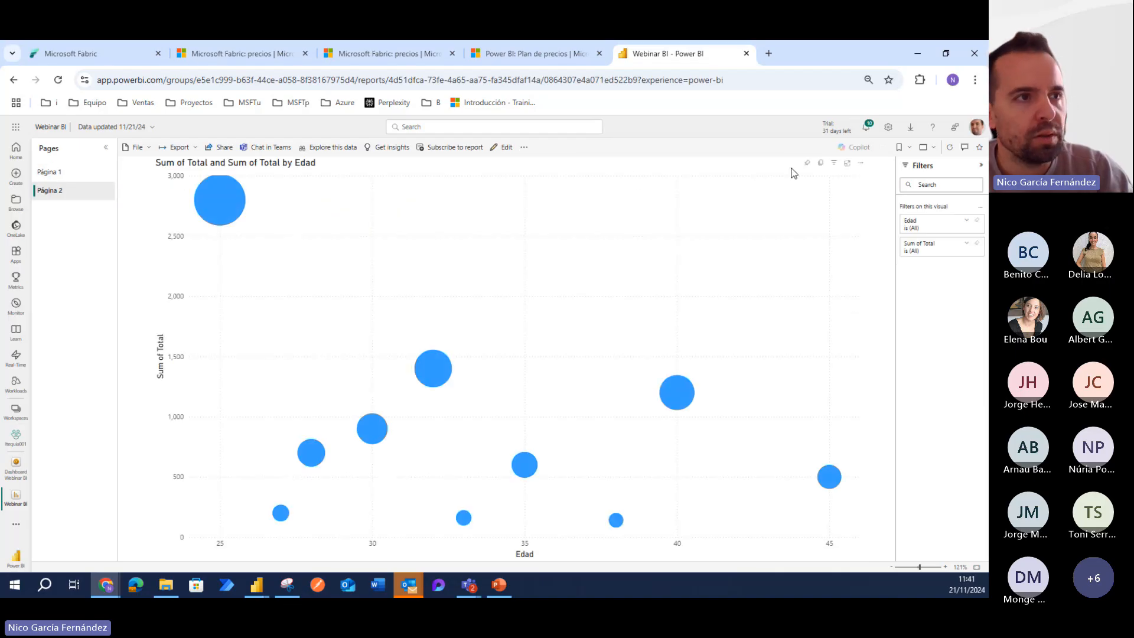
{"action": "left_click", "coordinate": [807, 163]}
{"action": "left_click", "coordinate": [568, 407]}
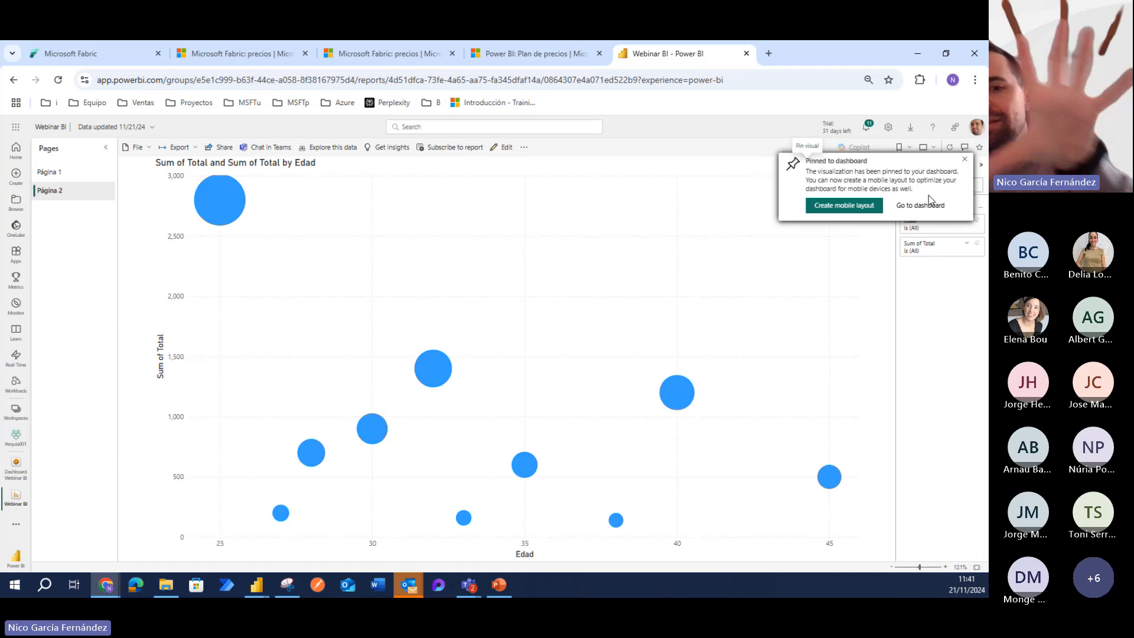
{"action": "left_click", "coordinate": [931, 207]}
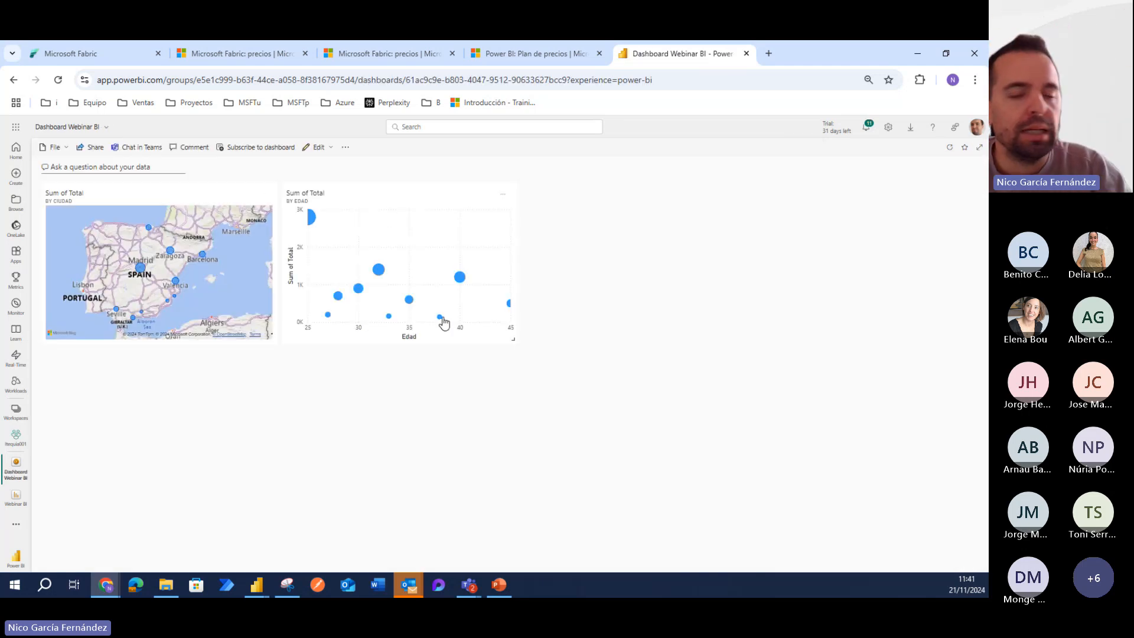
- Check that the scatter chart tile links to its report page, return to the dashboard, and reopen the Webinar BI report
{"action": "left_click", "coordinate": [411, 234]}
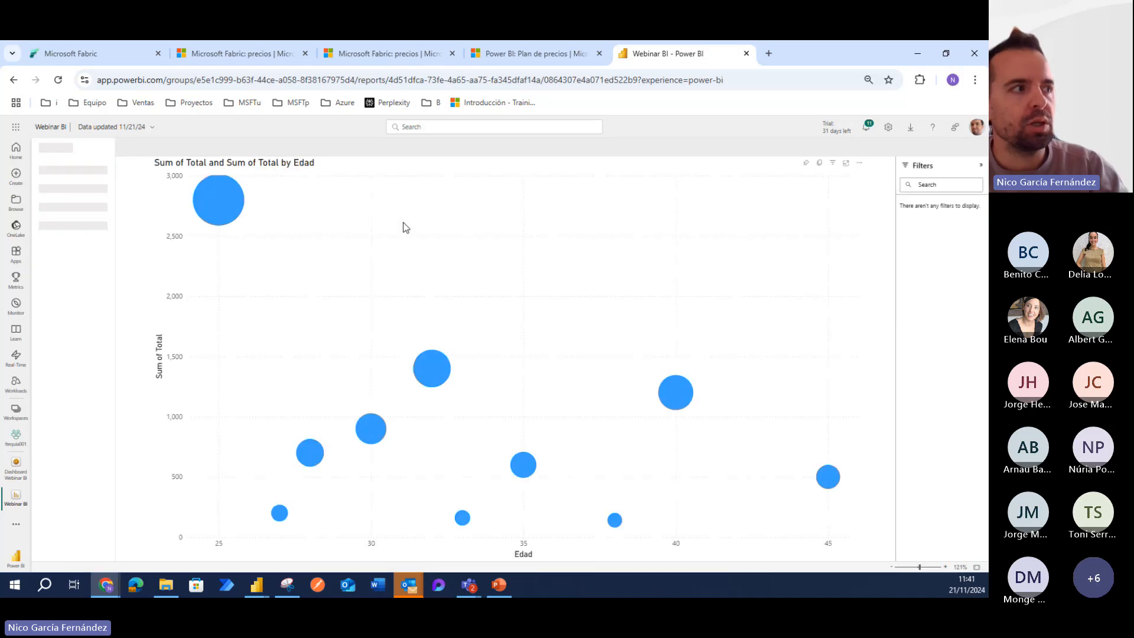
{"action": "left_click", "coordinate": [13, 79]}
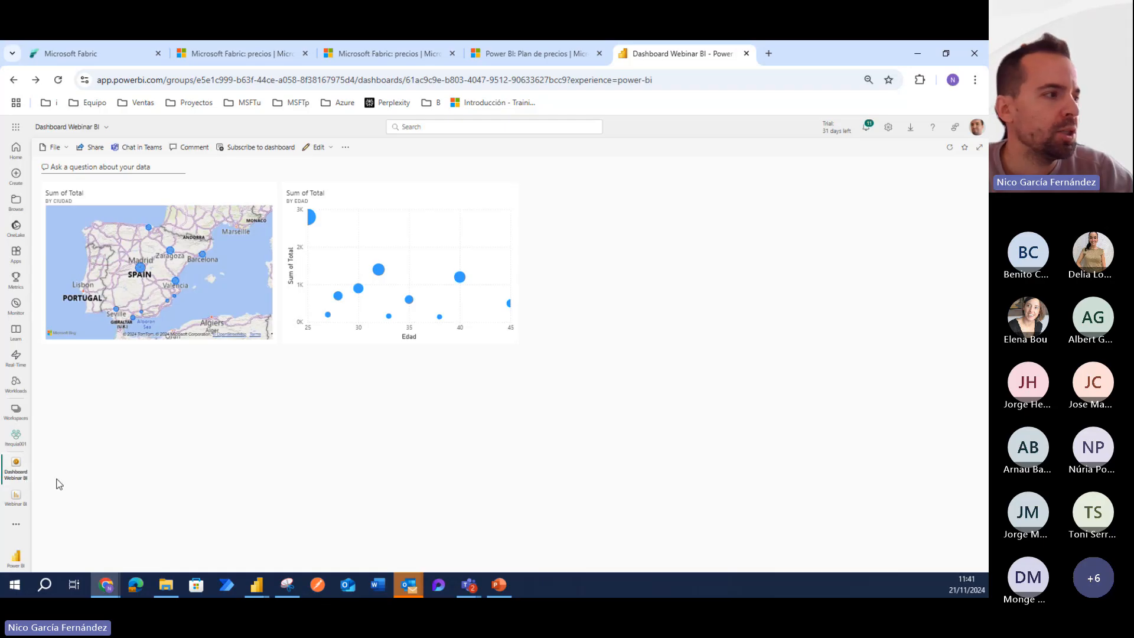
{"action": "left_click", "coordinate": [16, 501]}
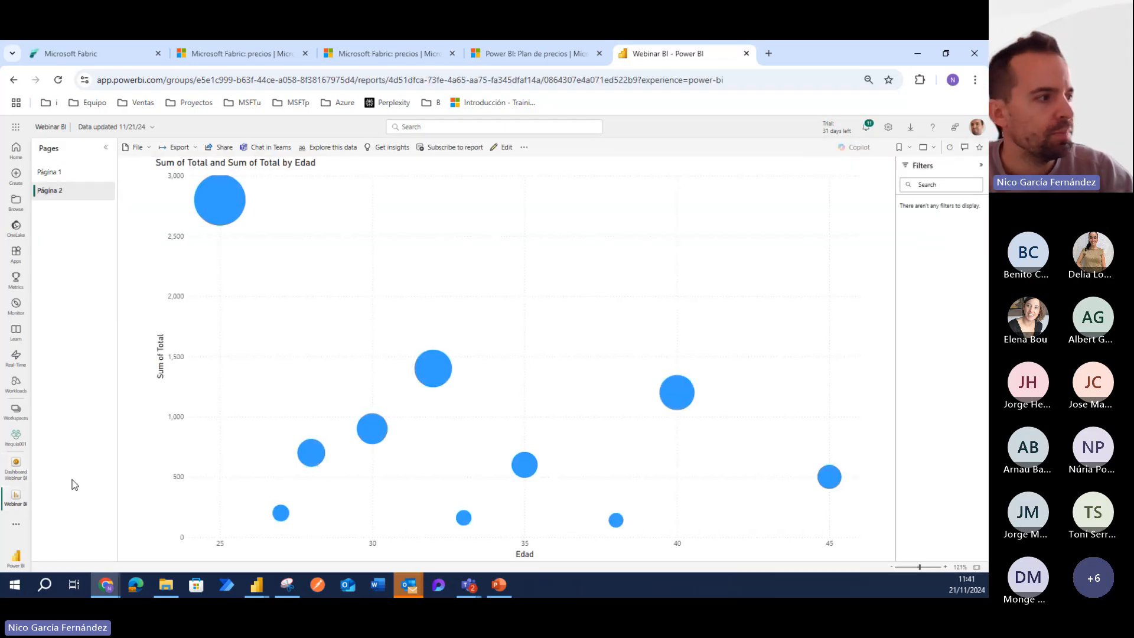
- Start sharing the Webinar BI report from the Itequia001 workspace and restrict its link to Specific people
{"action": "left_click", "coordinate": [16, 437]}
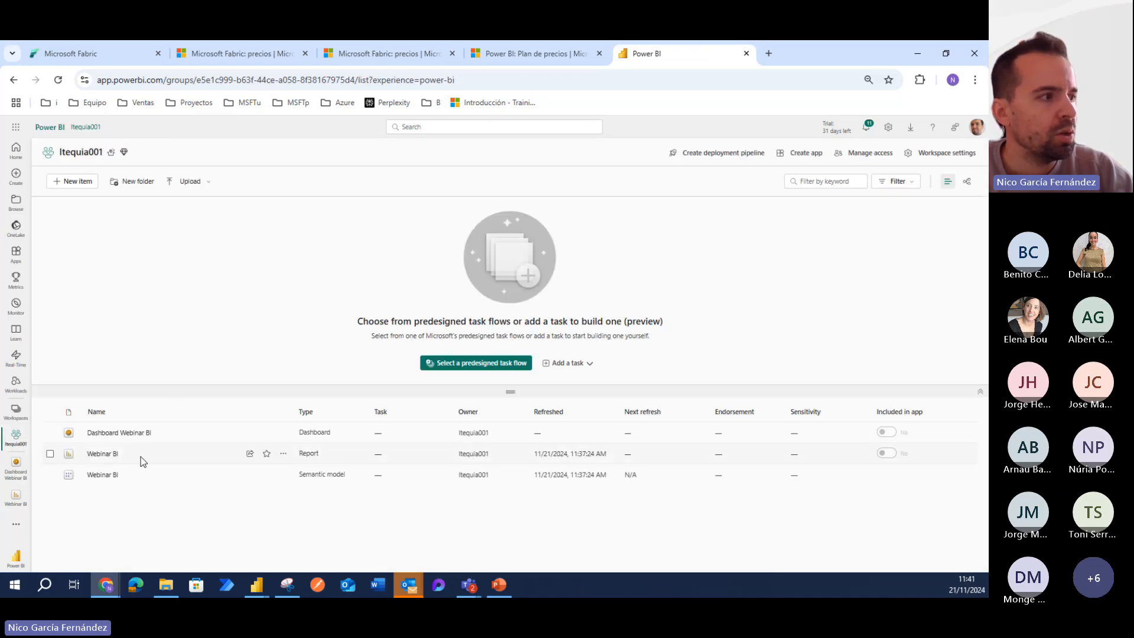
{"action": "left_click", "coordinate": [250, 454]}
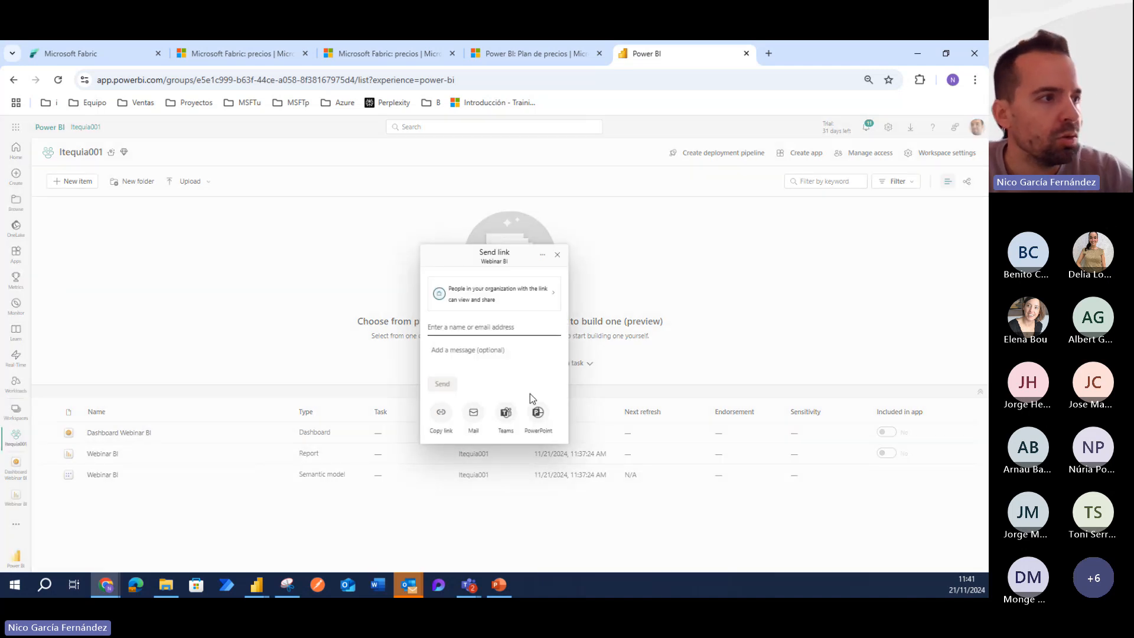
{"action": "scroll", "coordinate": [536, 391], "scroll_direction": "up", "scroll_amount": 1}
{"action": "scroll", "coordinate": [535, 394], "scroll_direction": "up", "scroll_amount": 4}
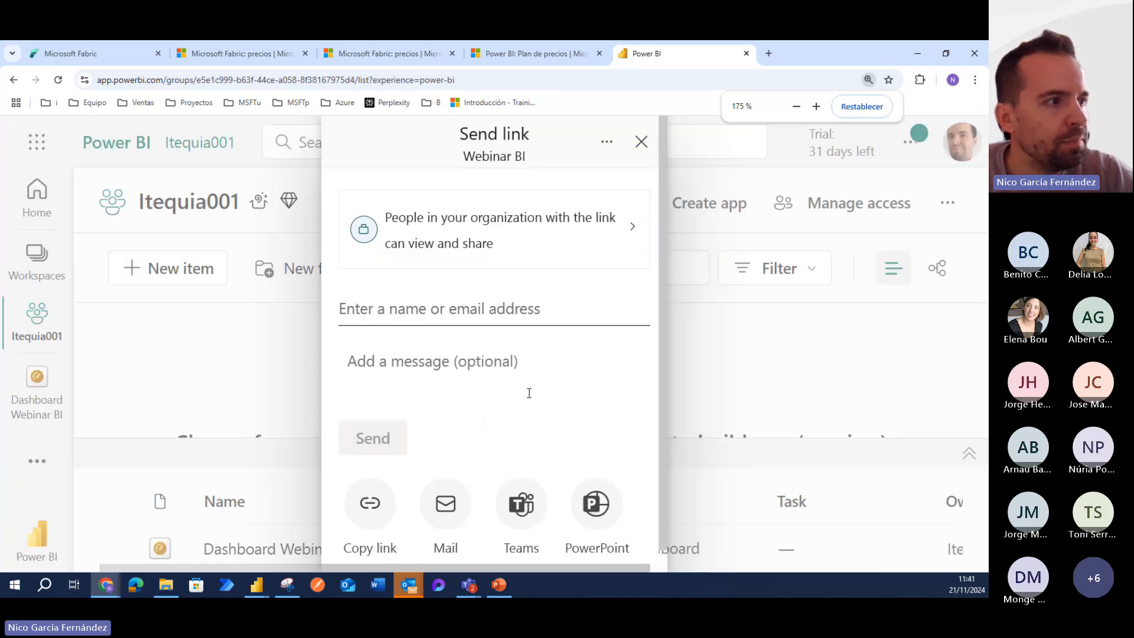
{"action": "scroll", "coordinate": [529, 394], "scroll_direction": "down", "scroll_amount": 1}
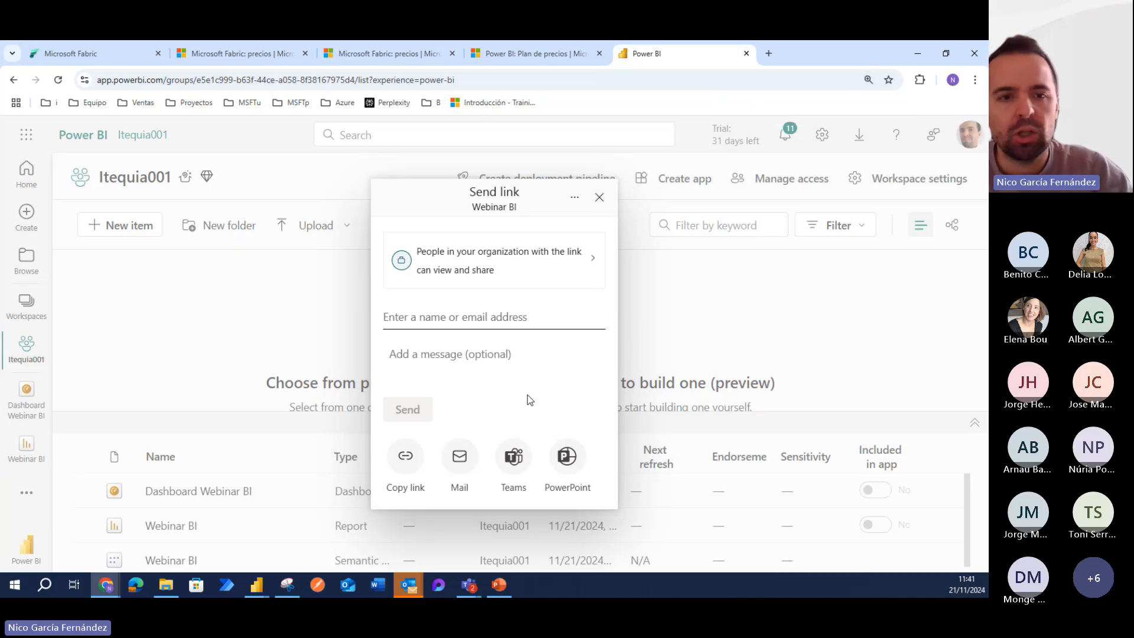
{"action": "left_click", "coordinate": [590, 260]}
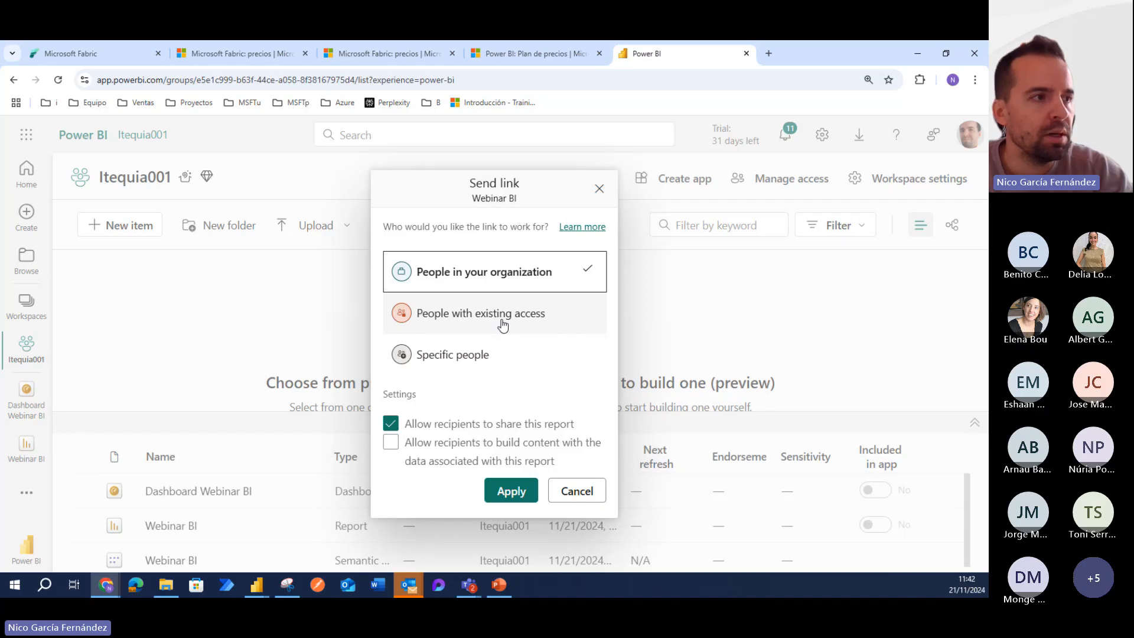
{"action": "left_click", "coordinate": [521, 360]}
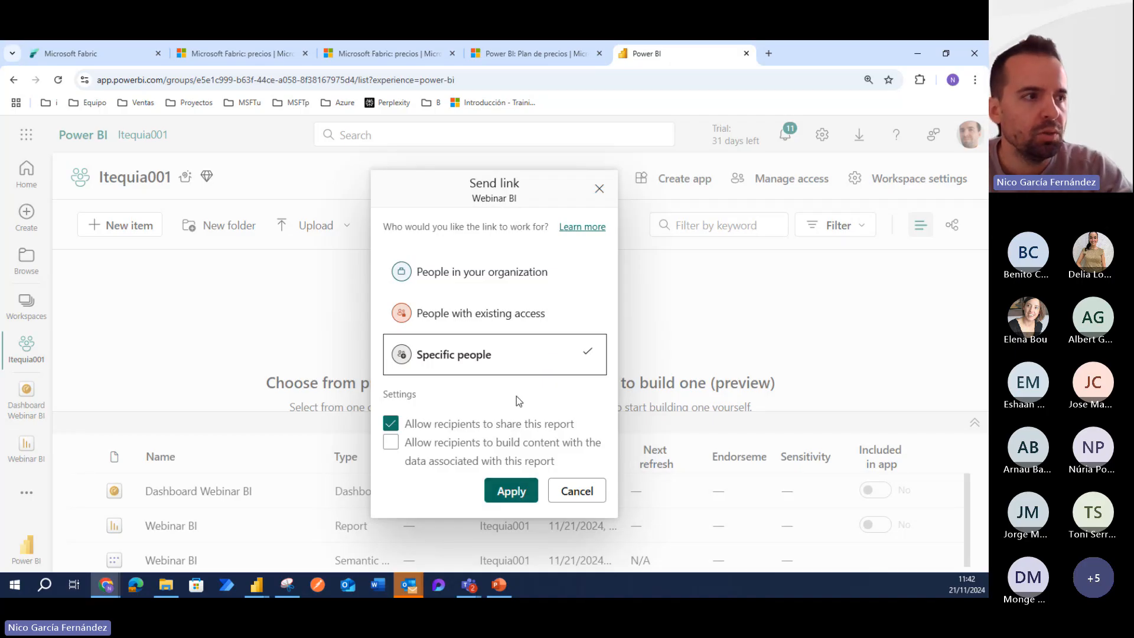
{"action": "left_click", "coordinate": [511, 491]}
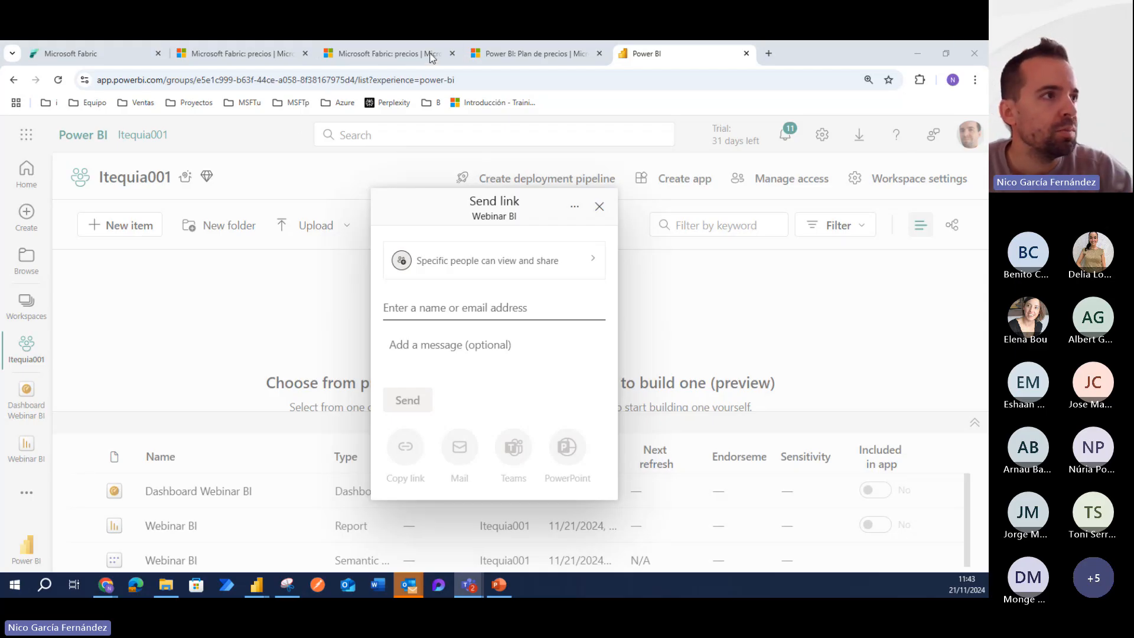
- Switch to the Power BI pricing page and examine the Gratuito, Pro, Premium por usuario and Embedded plans
{"action": "left_click", "coordinate": [520, 53]}
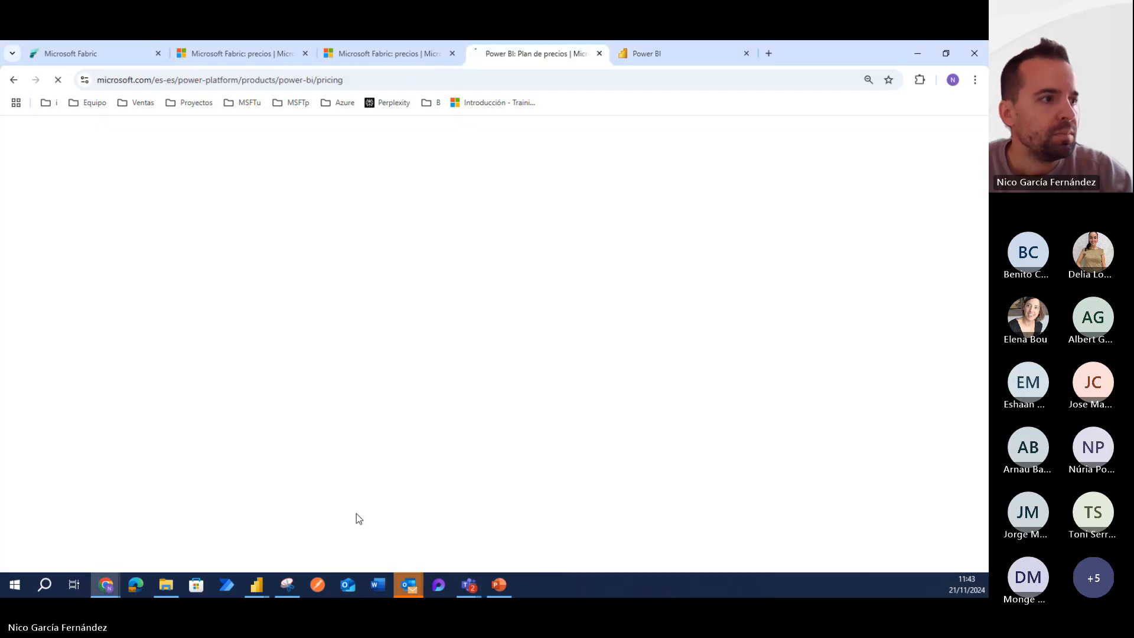
{"action": "scroll", "coordinate": [409, 388], "scroll_direction": "down", "scroll_amount": 5}
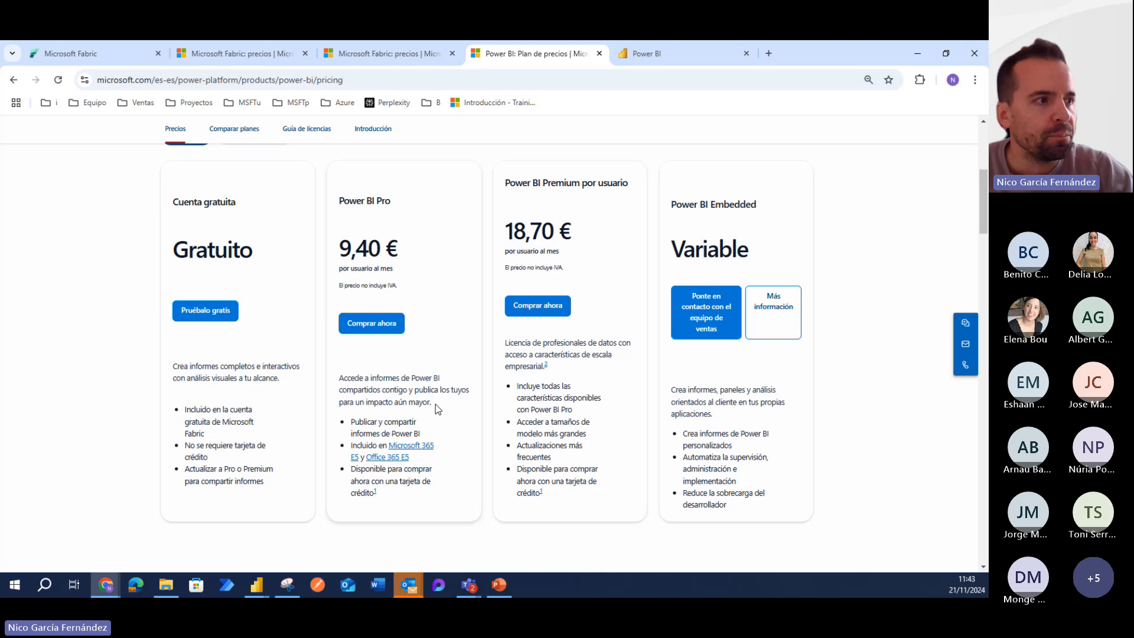
- Highlight the Power BI Pro description on the pricing page, return to the Webinar BI sharing dialog, and add a colleague as recipient
{"action": "left_click_drag", "start_coordinate": [435, 404], "coordinate": [338, 376]}
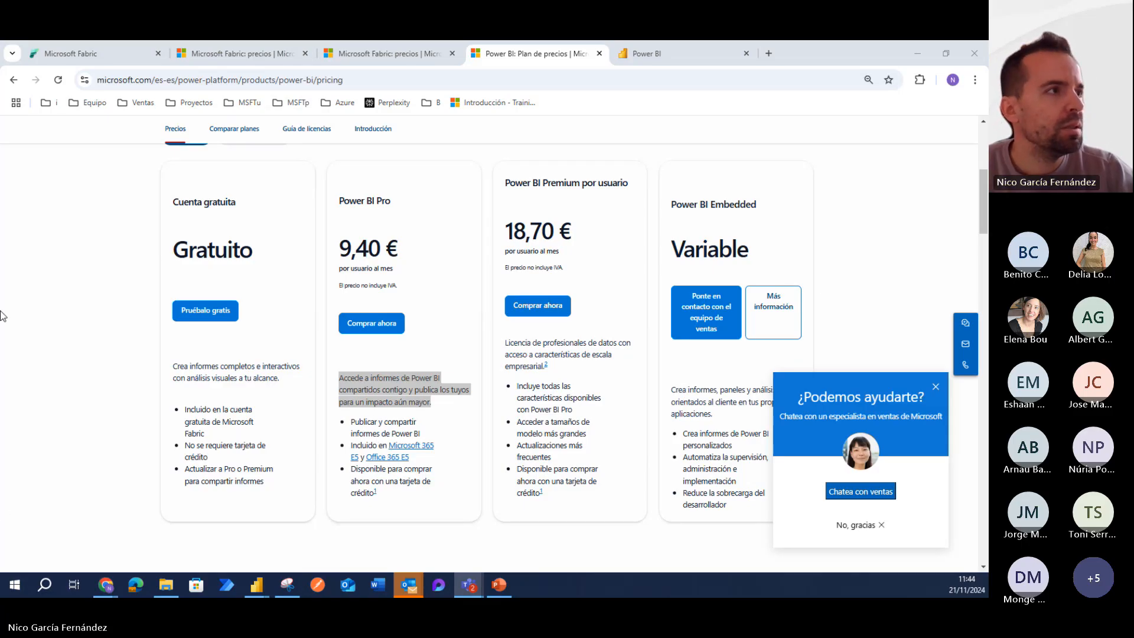
{"action": "left_click", "coordinate": [645, 53]}
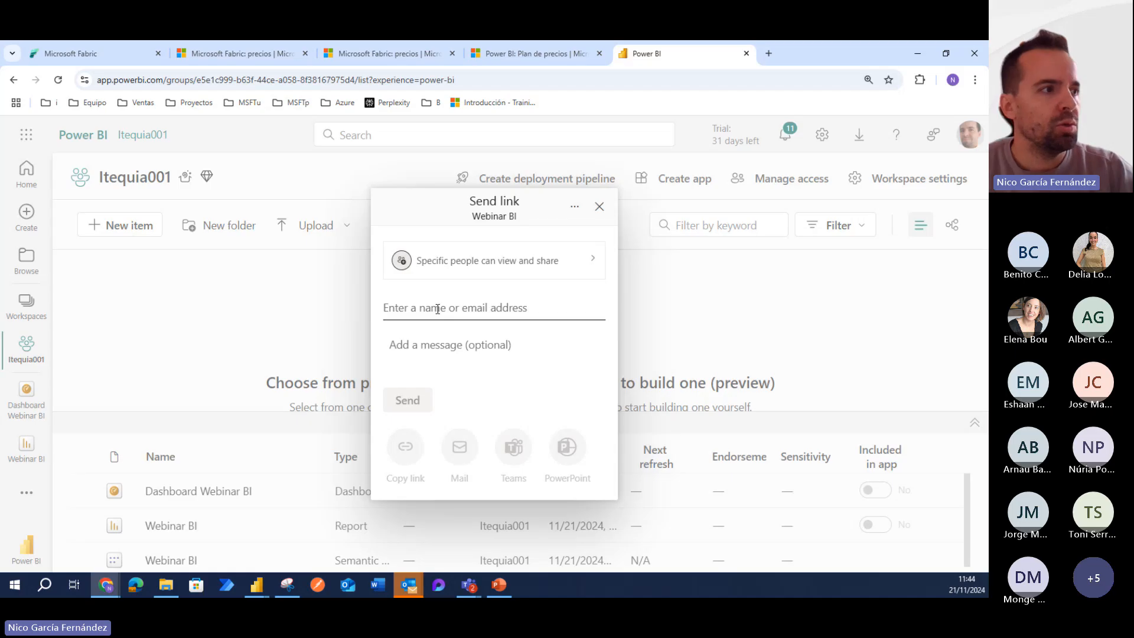
{"action": "left_click", "coordinate": [438, 309]}
{"action": "type", "text": "THELMA"}
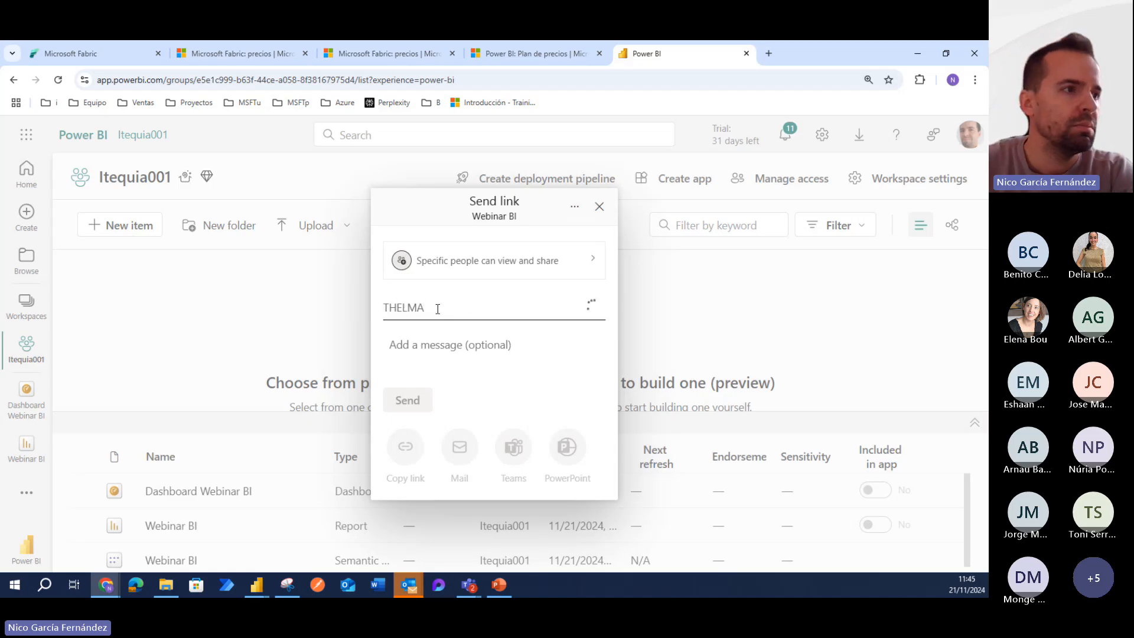
{"action": "left_click", "coordinate": [437, 337]}
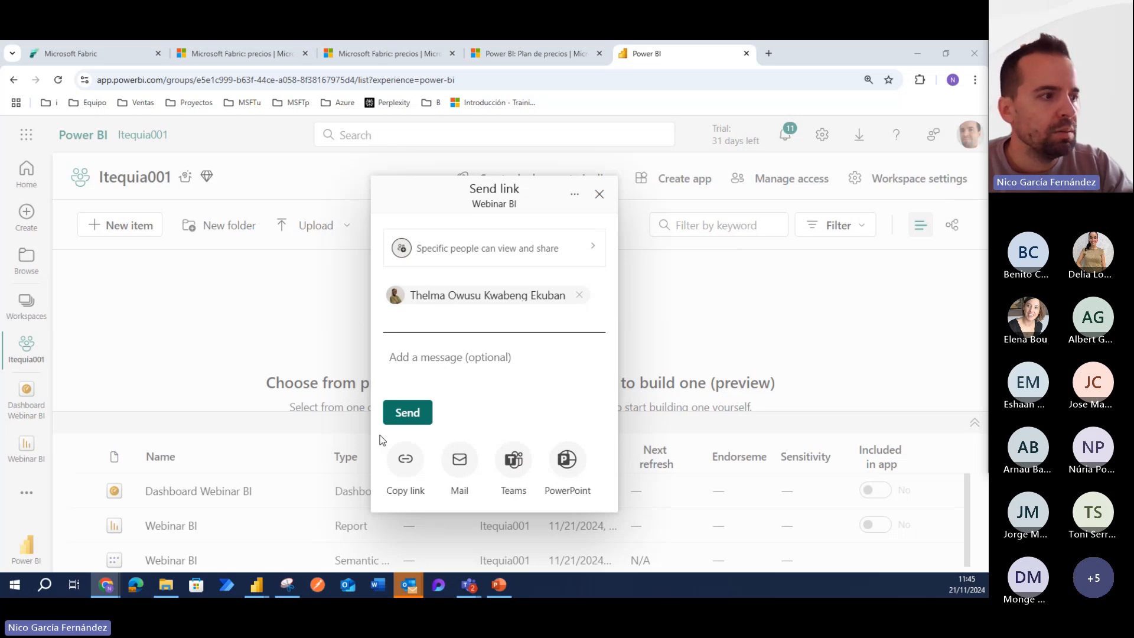
- Switch to the Webinar BI file in Power BI Desktop, dismiss the publishing message, and create a new security role
{"action": "mouse_move", "coordinate": [261, 585]}
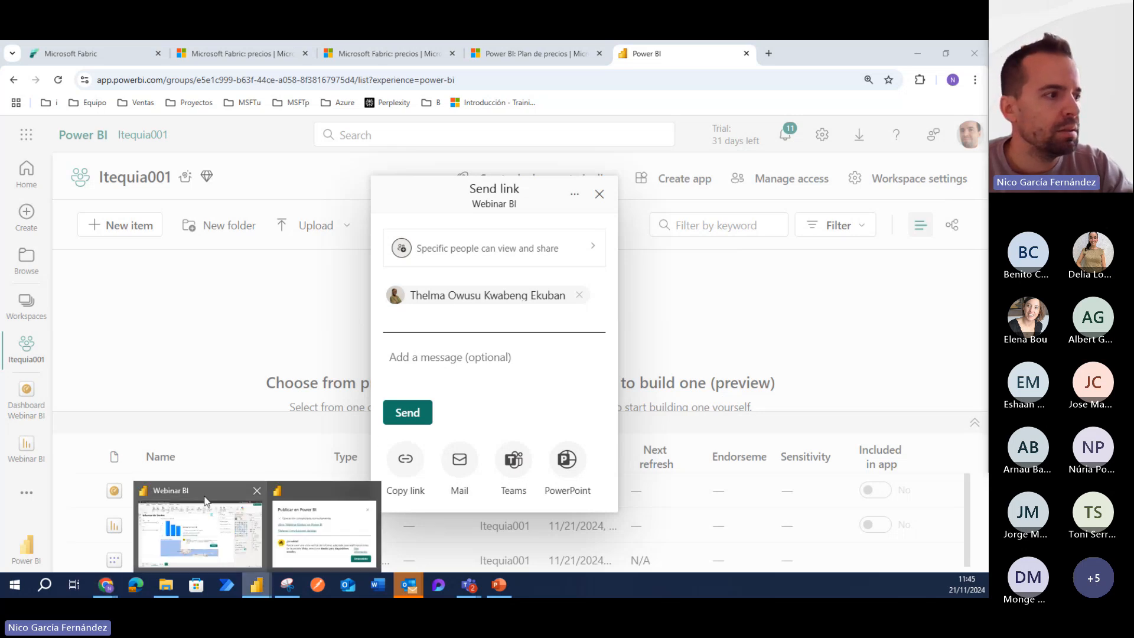
{"action": "left_click", "coordinate": [245, 529]}
{"action": "left_click", "coordinate": [623, 254]}
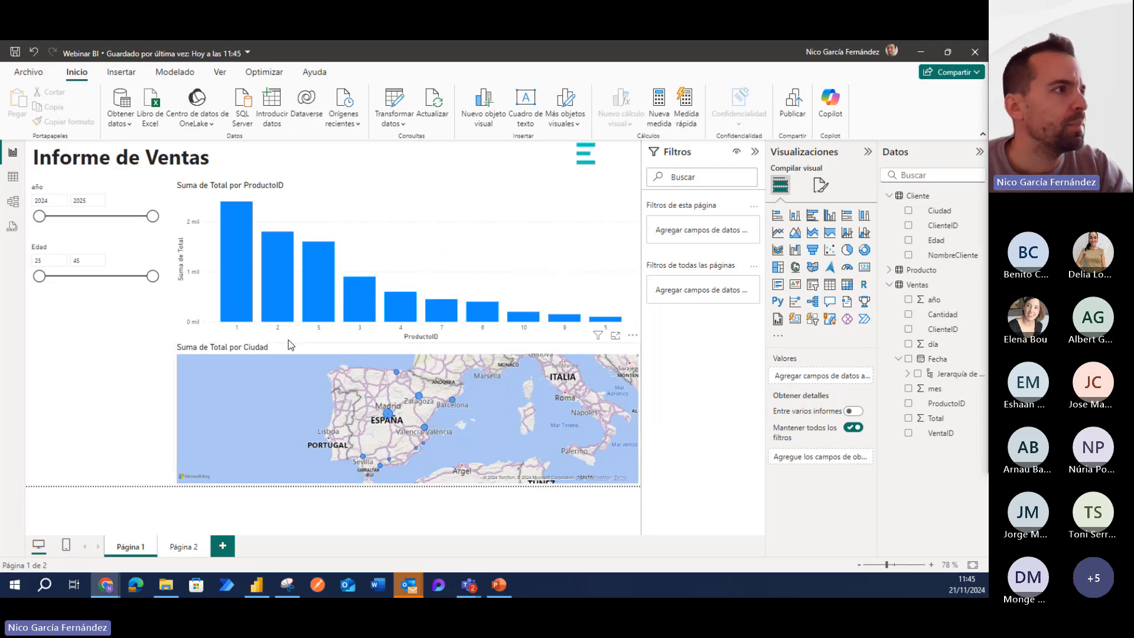
{"action": "left_click", "coordinate": [175, 74]}
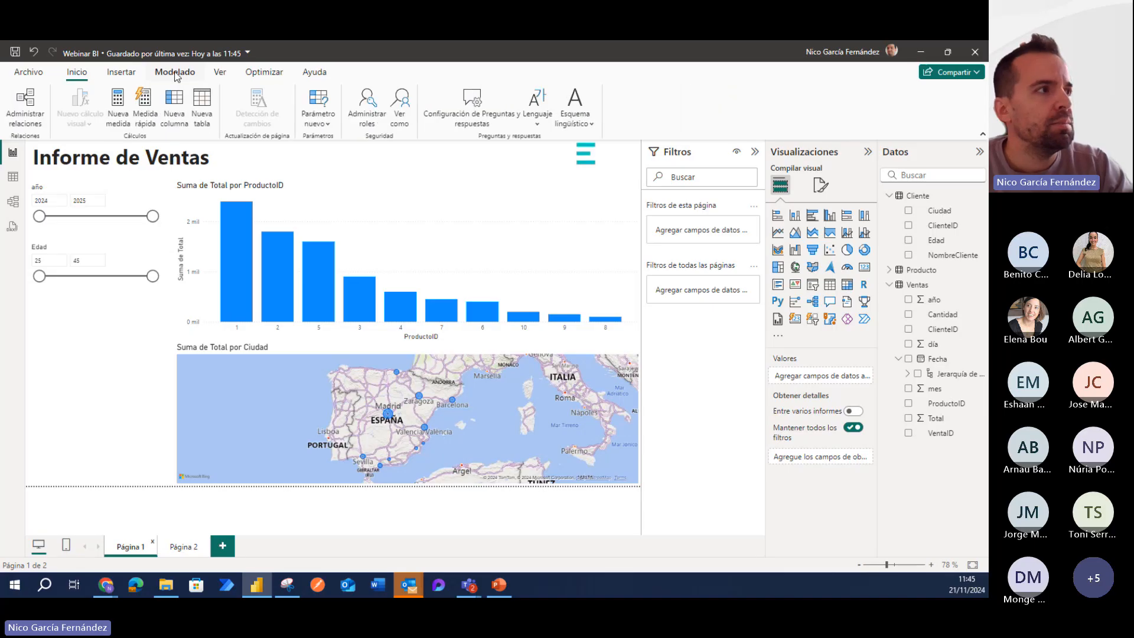
{"action": "left_click", "coordinate": [372, 122]}
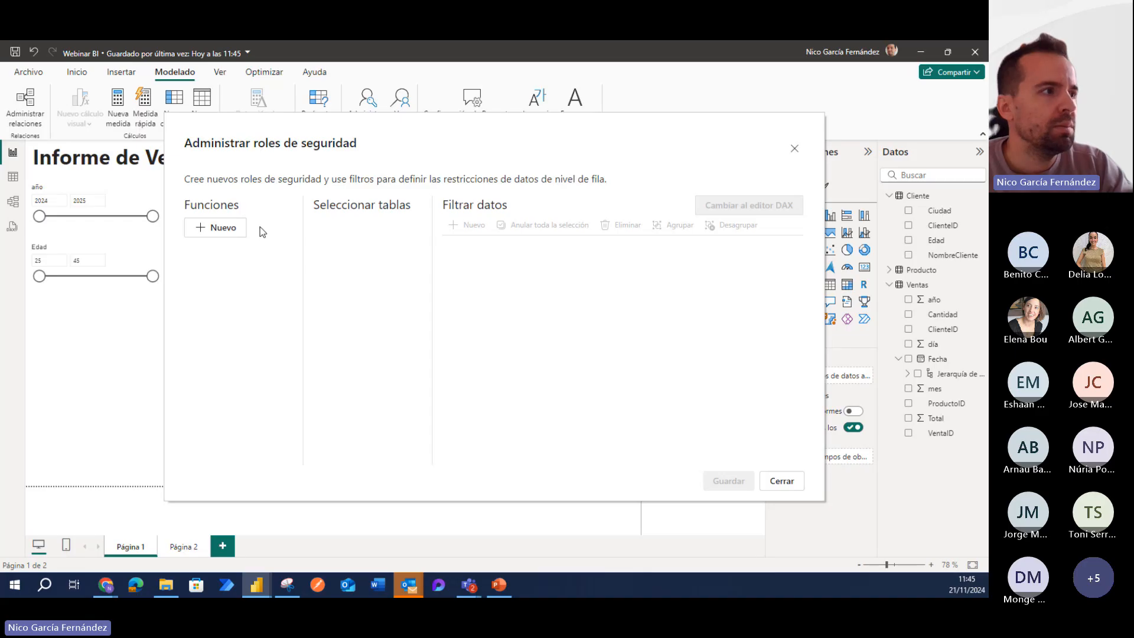
{"action": "left_click", "coordinate": [226, 234]}
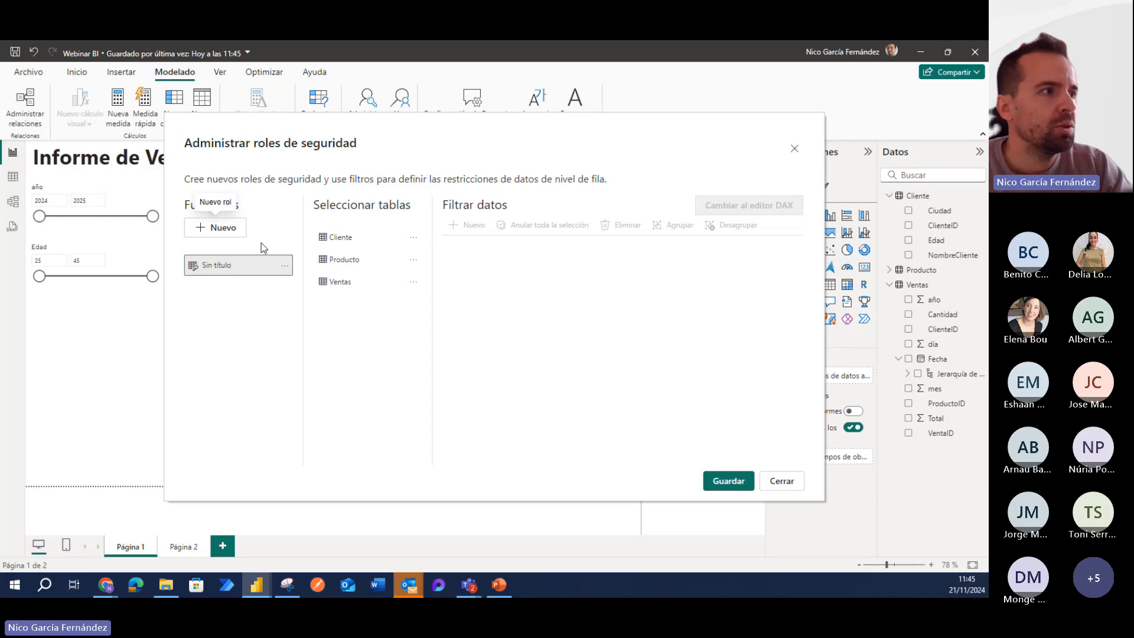
- Filter the new role's Cliente table to rows where Ciudad equals Barcelona, then save the role and close the role manager
{"action": "left_click", "coordinate": [357, 244]}
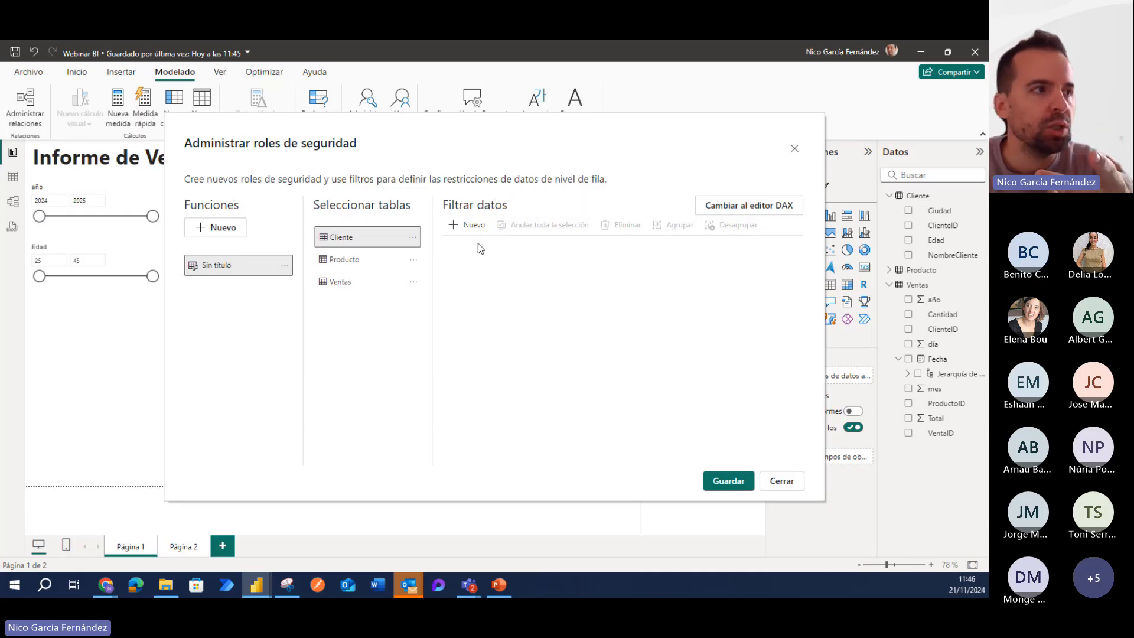
{"action": "left_click", "coordinate": [469, 225]}
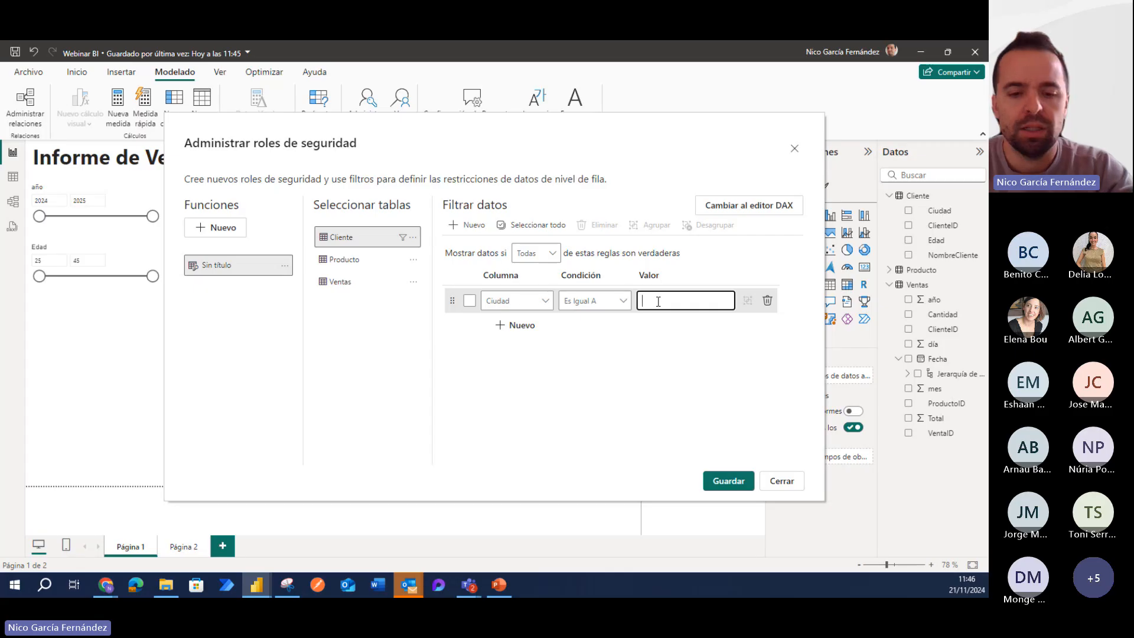
{"action": "type", "text": "barc"}
{"action": "key", "text": "BackSpace"}
{"action": "key", "text": "BackSpace"}
{"action": "key", "text": "BackSpace"}
{"action": "key", "text": "BackSpace"}
{"action": "type", "text": "Barc"}
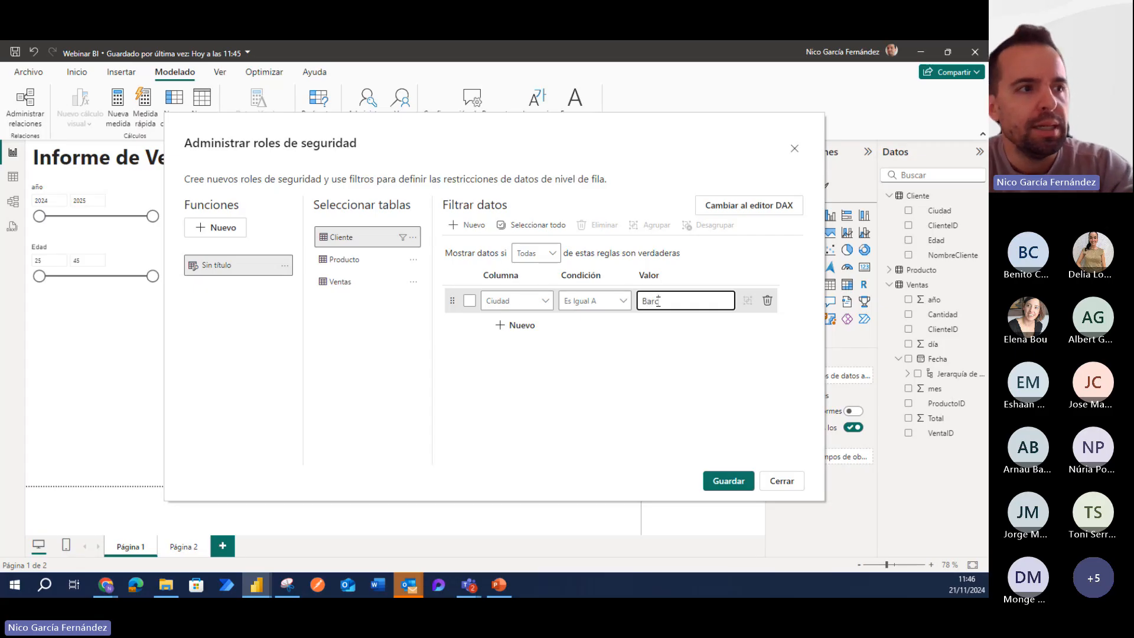
{"action": "type", "text": "elona"}
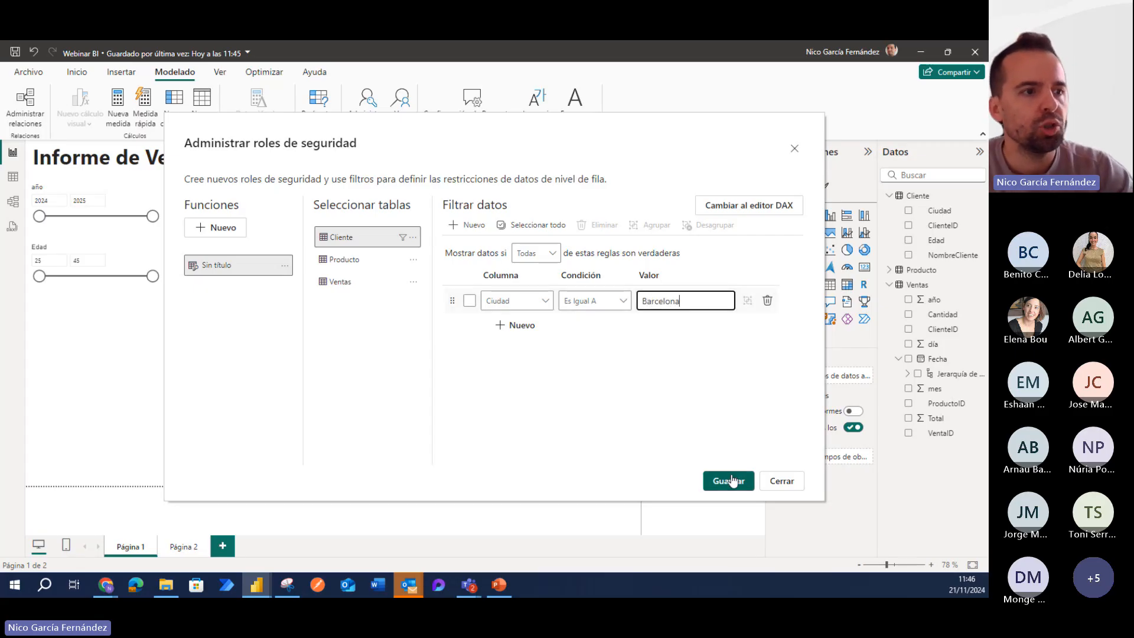
{"action": "left_click", "coordinate": [729, 480]}
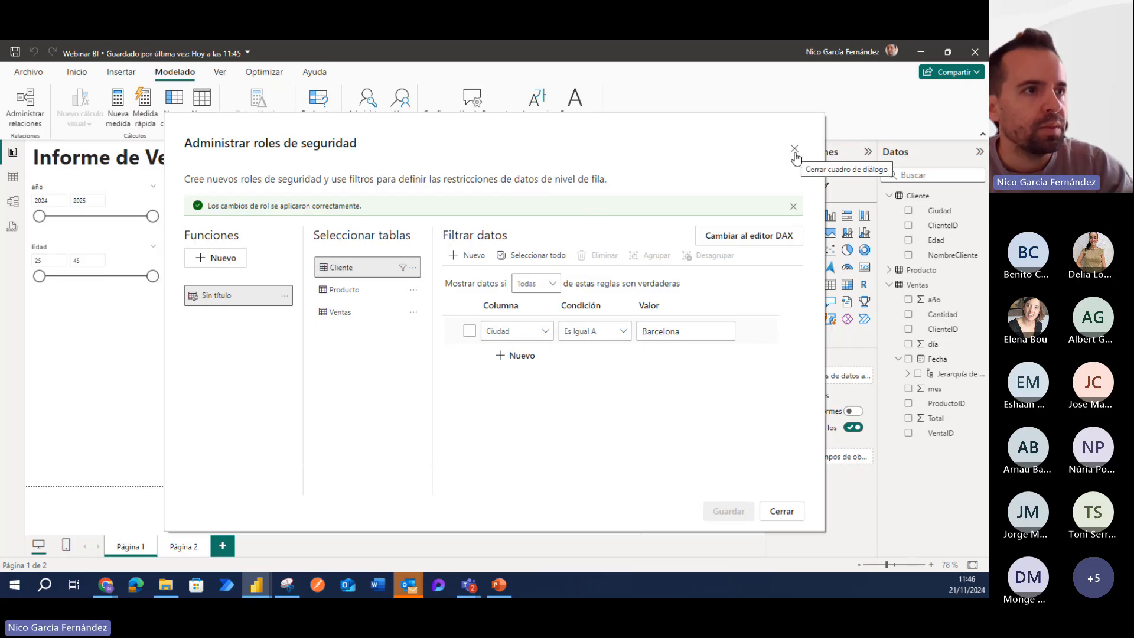
{"action": "left_click", "coordinate": [794, 149]}
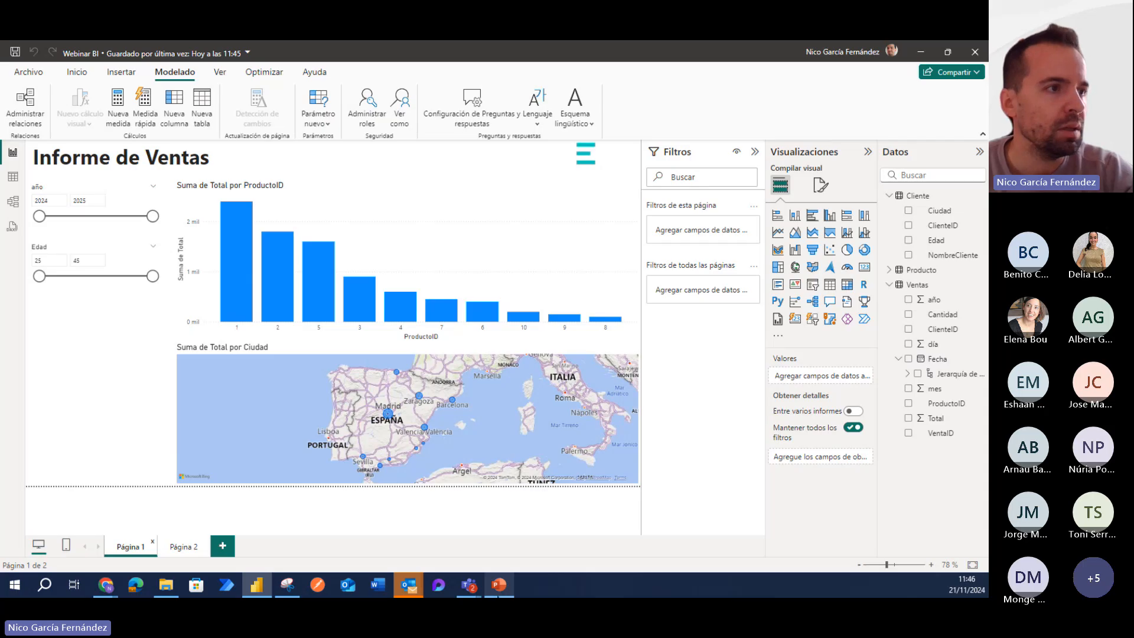
- Switch to the PowerPoint presentation, start the slide show from the DEMO slide, and advance to the Power BI vs Fabric slide
{"action": "left_click", "coordinate": [499, 585]}
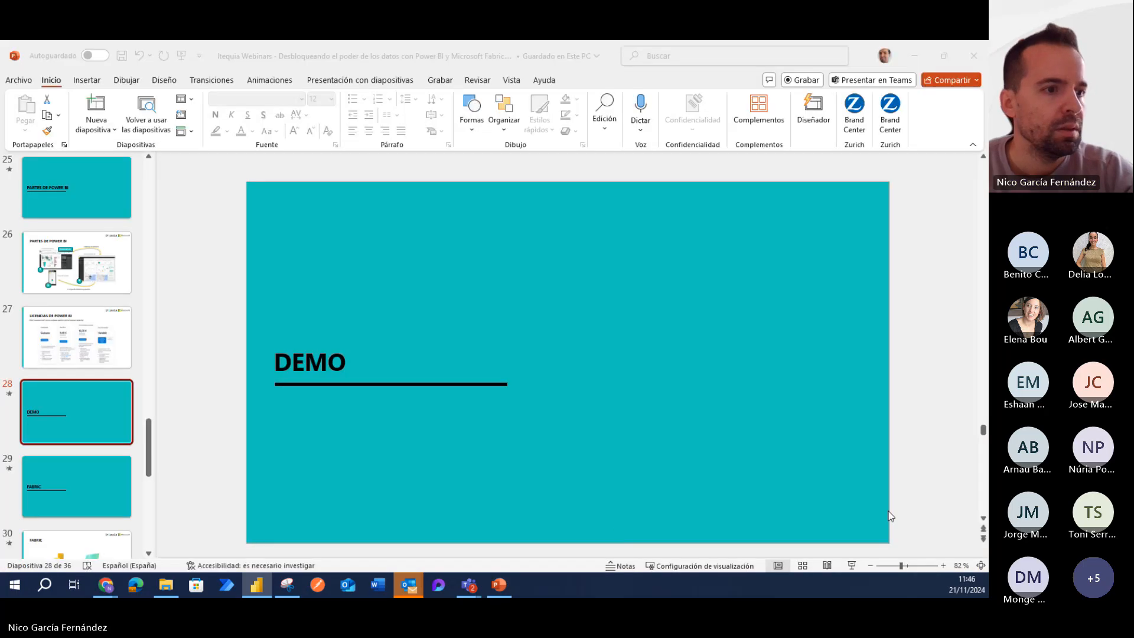
{"action": "left_click", "coordinate": [851, 566]}
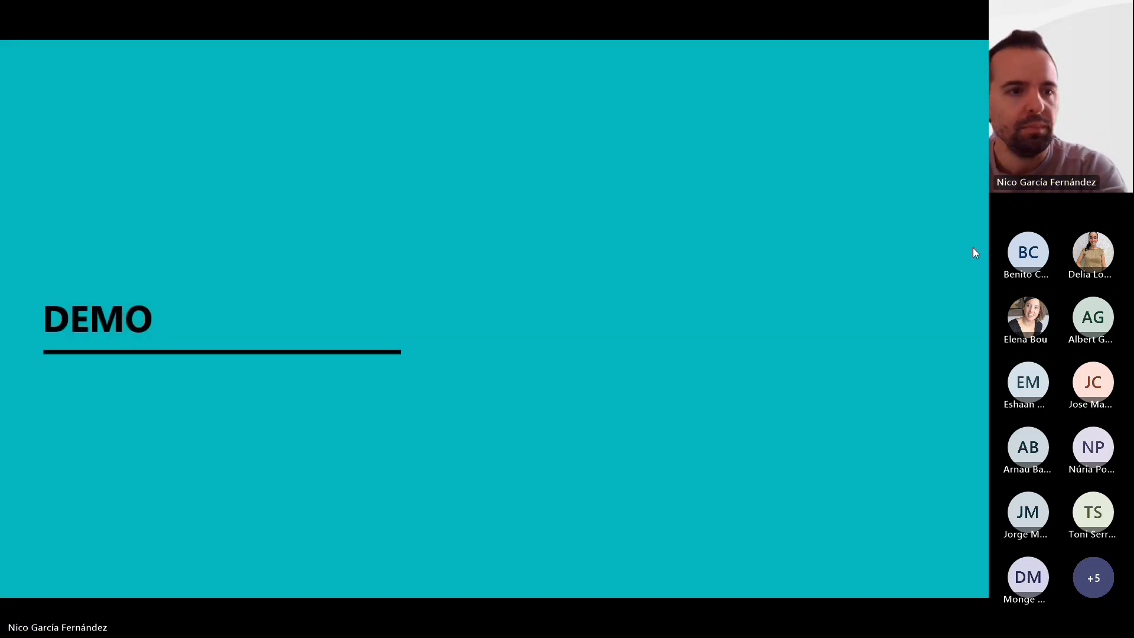
{"action": "key", "text": "Right"}
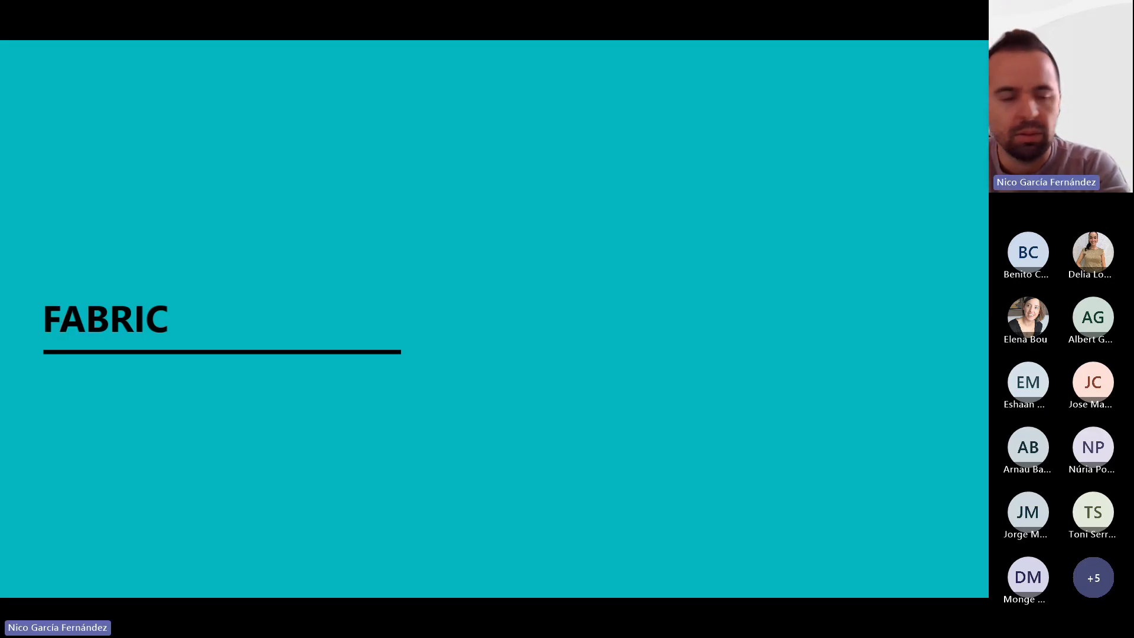
{"action": "key", "text": "Right"}
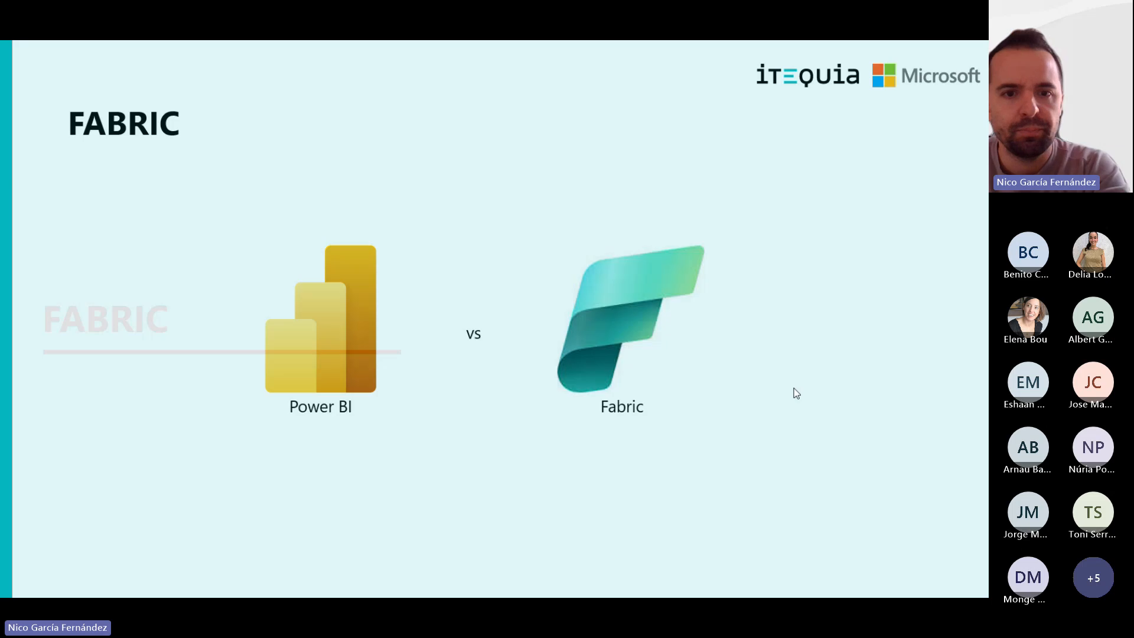
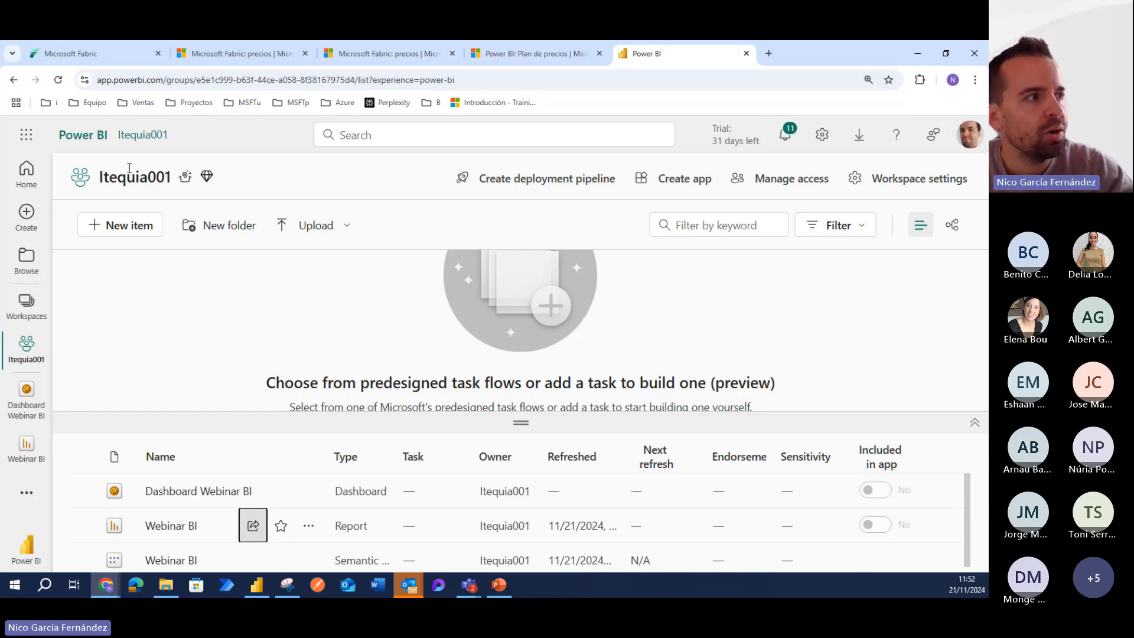
- Look through the new item types in the Itequia001 workspace, then open the Data Factory experience from the Microsoft Fabric home page
{"action": "left_click", "coordinate": [130, 225]}
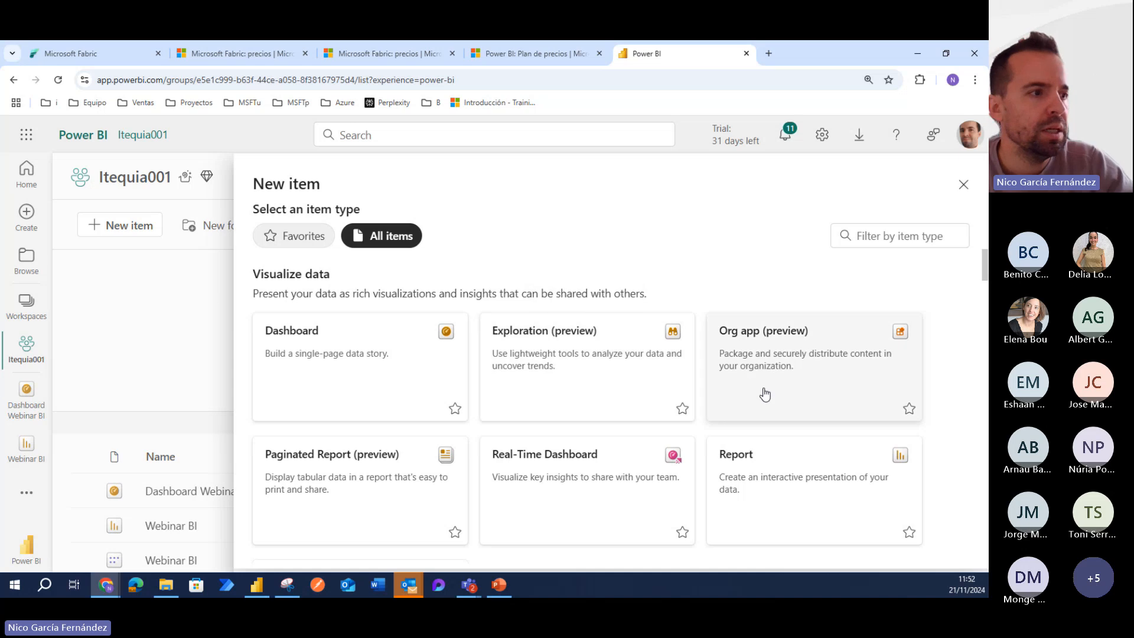
{"action": "left_click", "coordinate": [964, 186]}
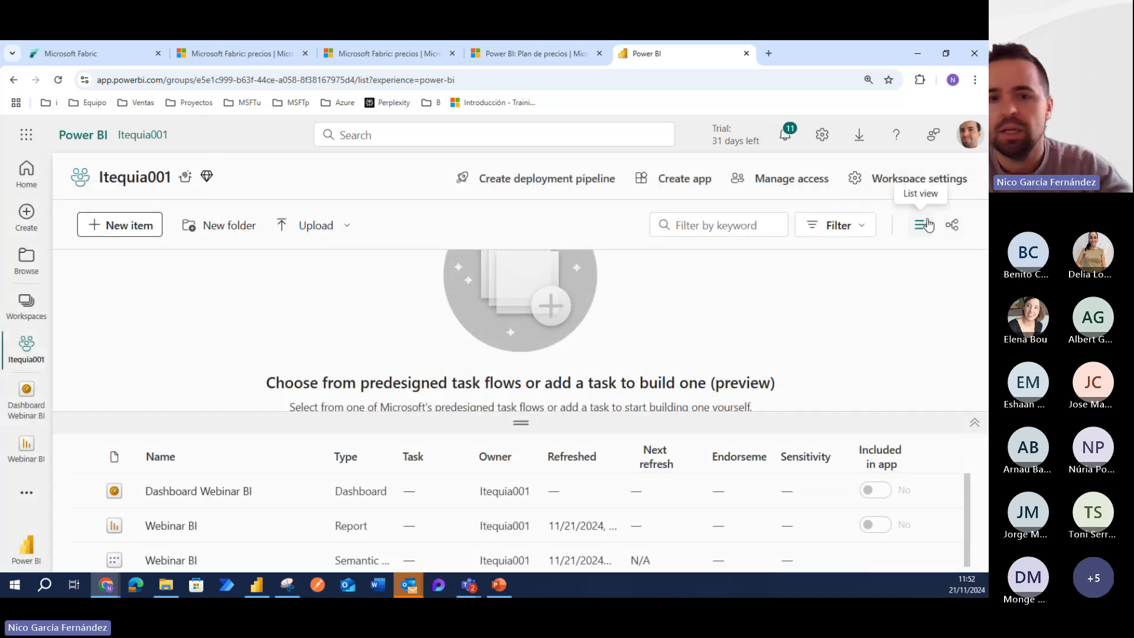
{"action": "left_click", "coordinate": [117, 59]}
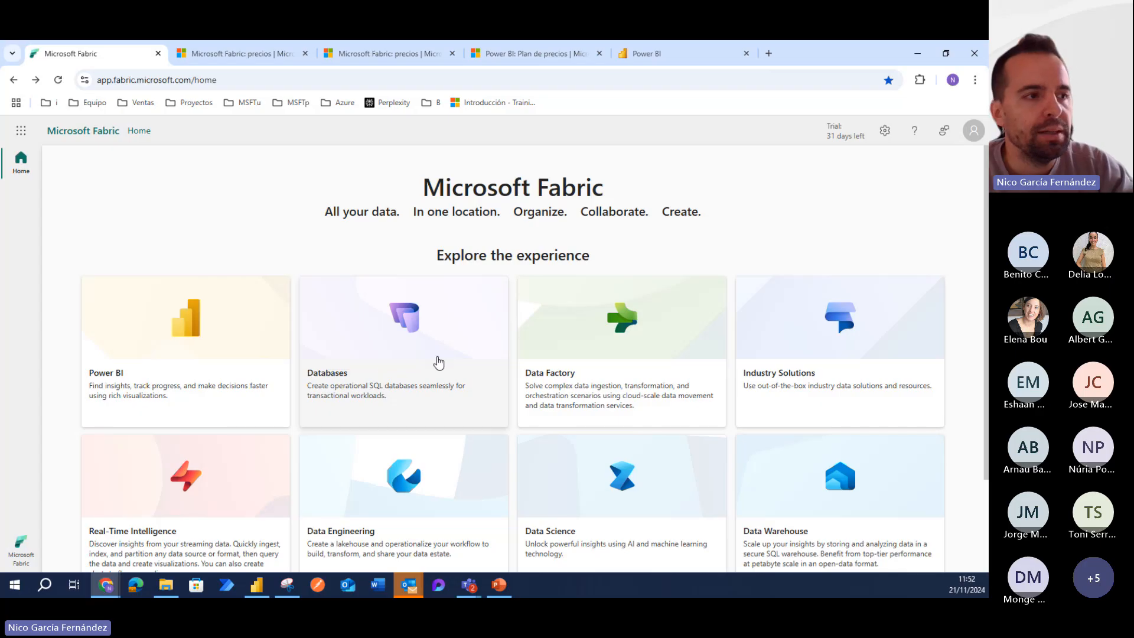
{"action": "left_click", "coordinate": [599, 338]}
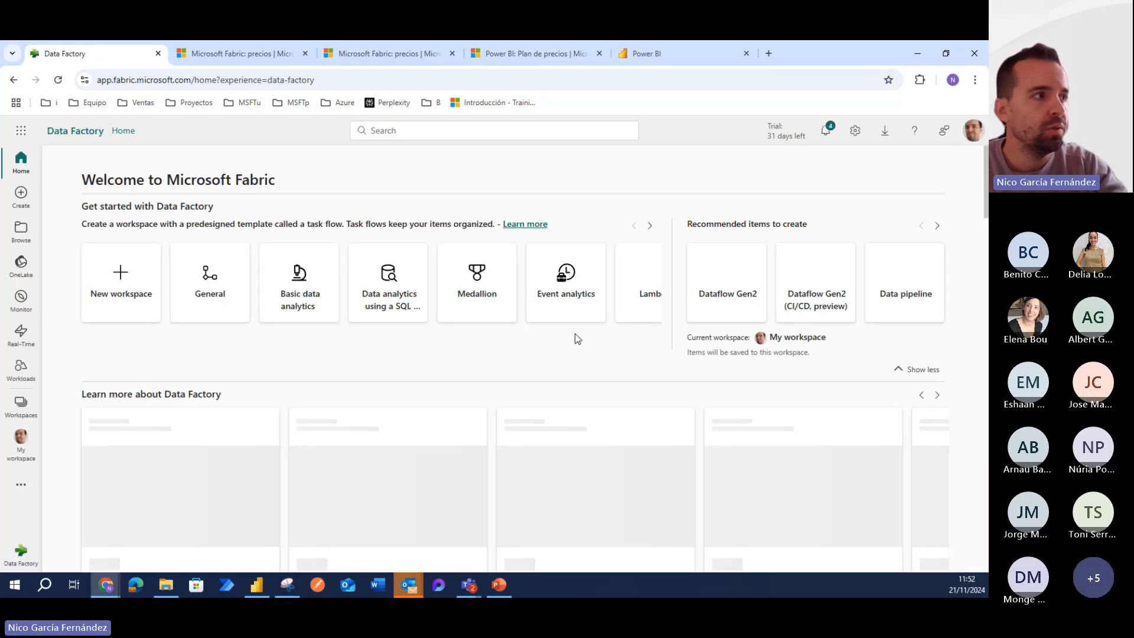
- Create a workspace named DF001 and add a dataflow to it, choosing Dataflow Gen2 instead of Gen1
{"action": "left_click", "coordinate": [120, 283]}
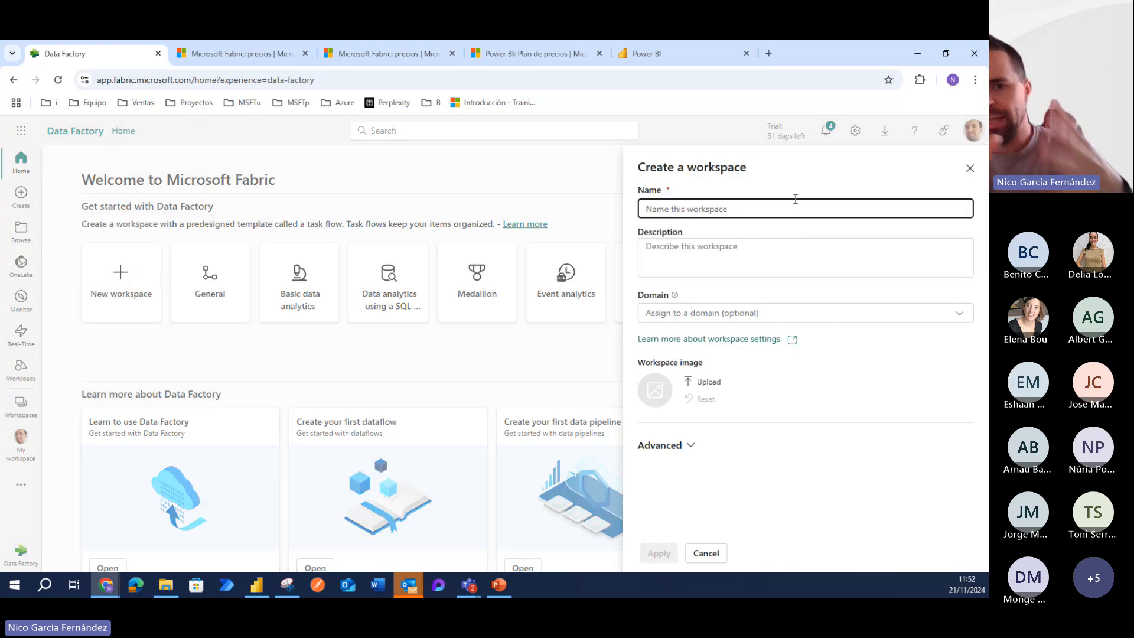
{"action": "type", "text": "DF001"}
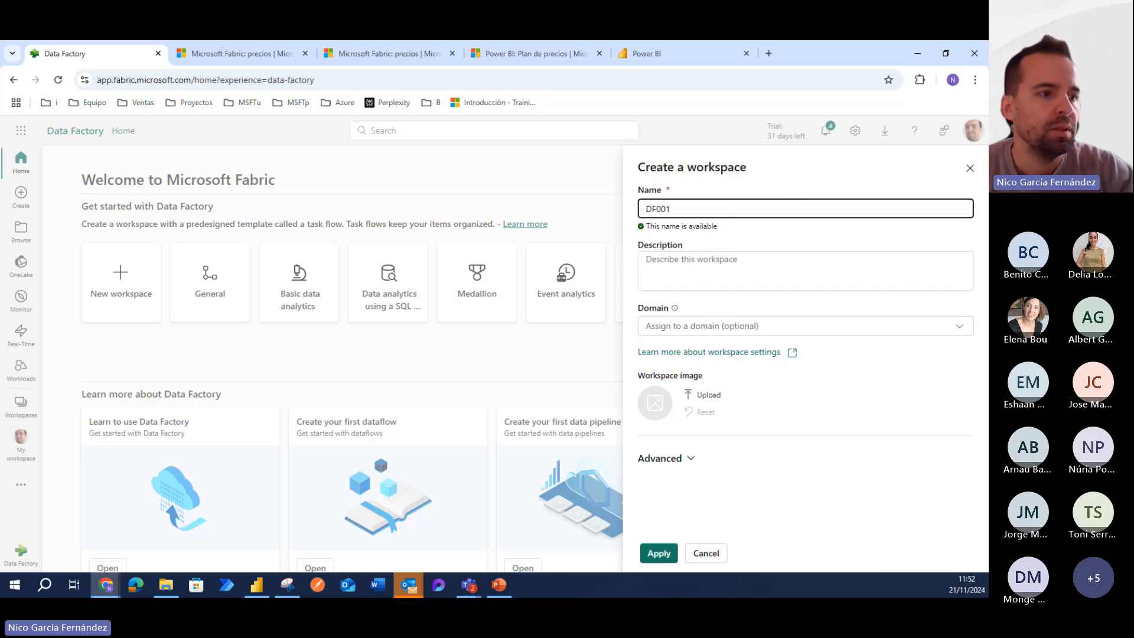
{"action": "left_click", "coordinate": [659, 553]}
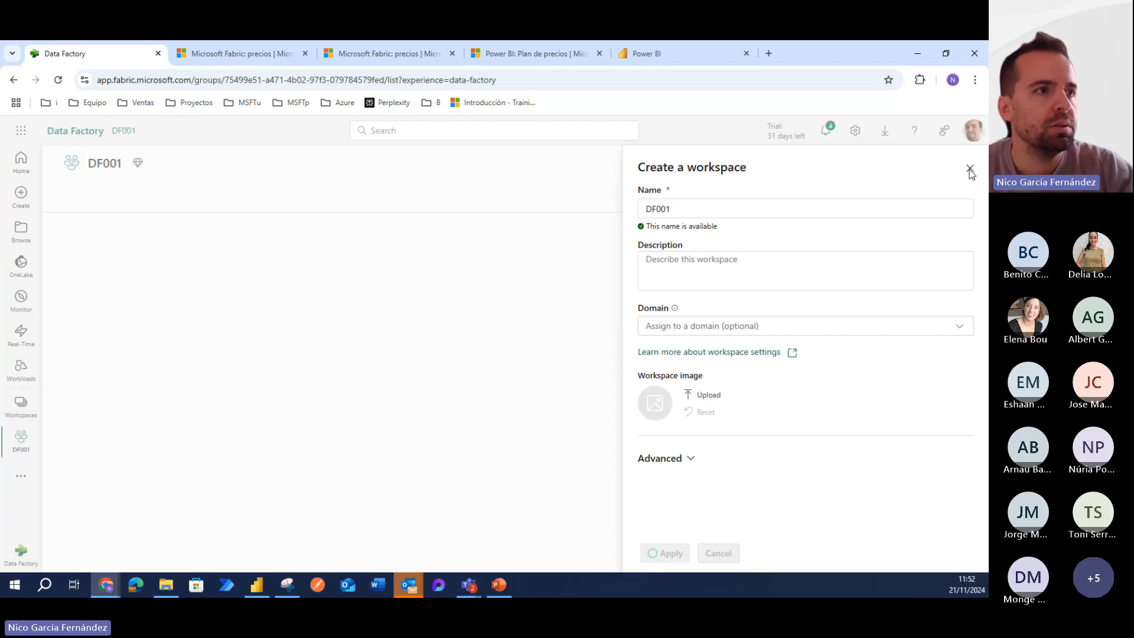
{"action": "left_click", "coordinate": [969, 170]}
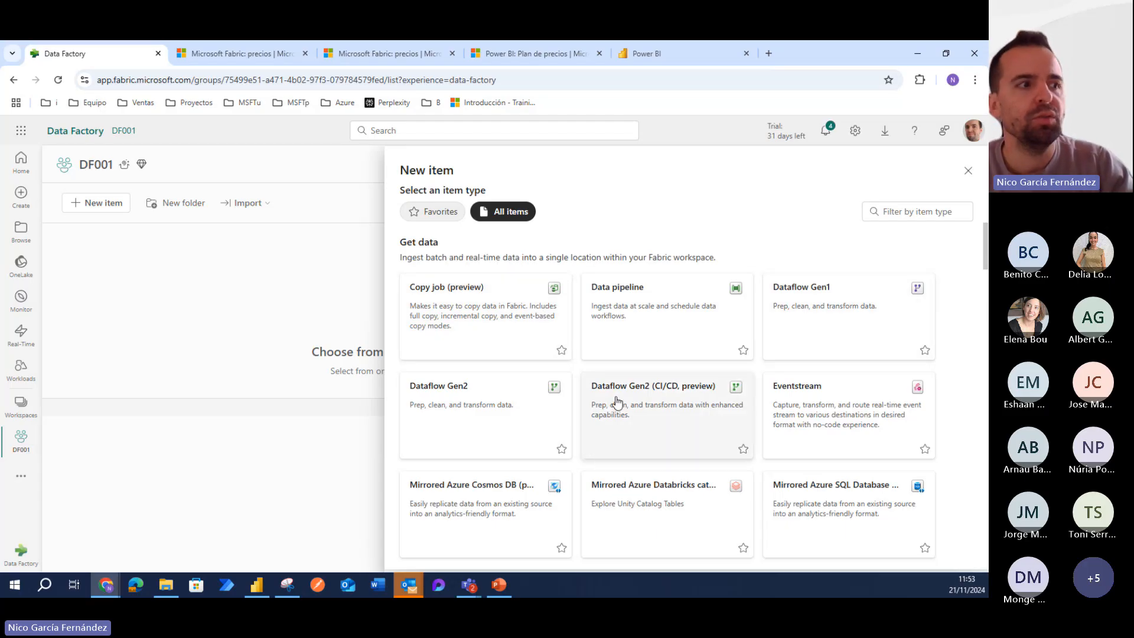
{"action": "left_click", "coordinate": [826, 309]}
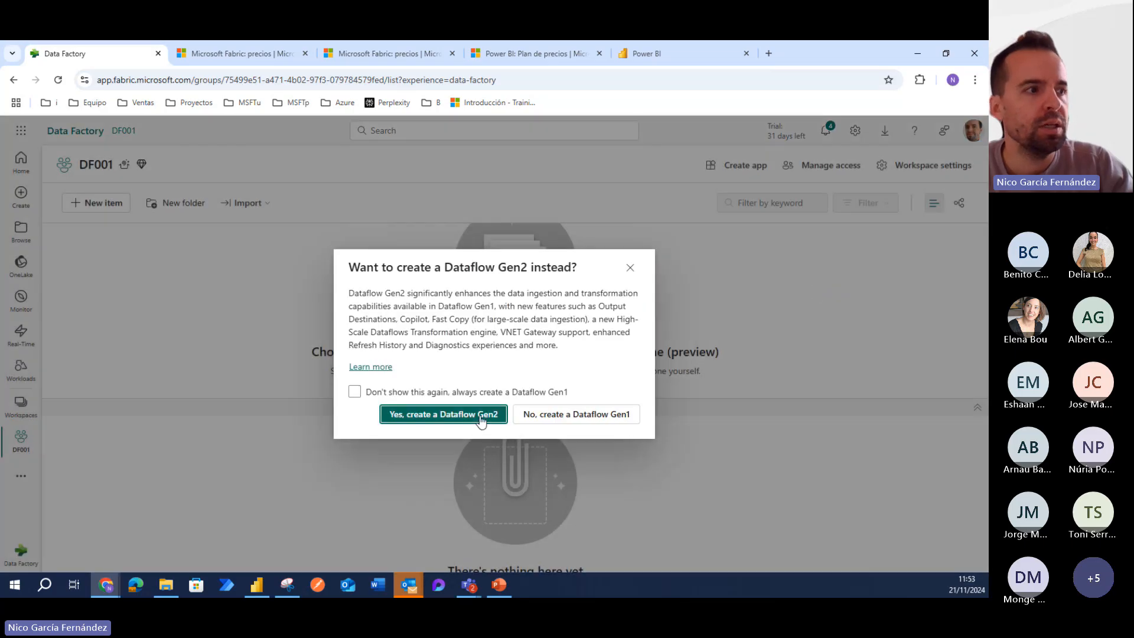
{"action": "left_click", "coordinate": [481, 419]}
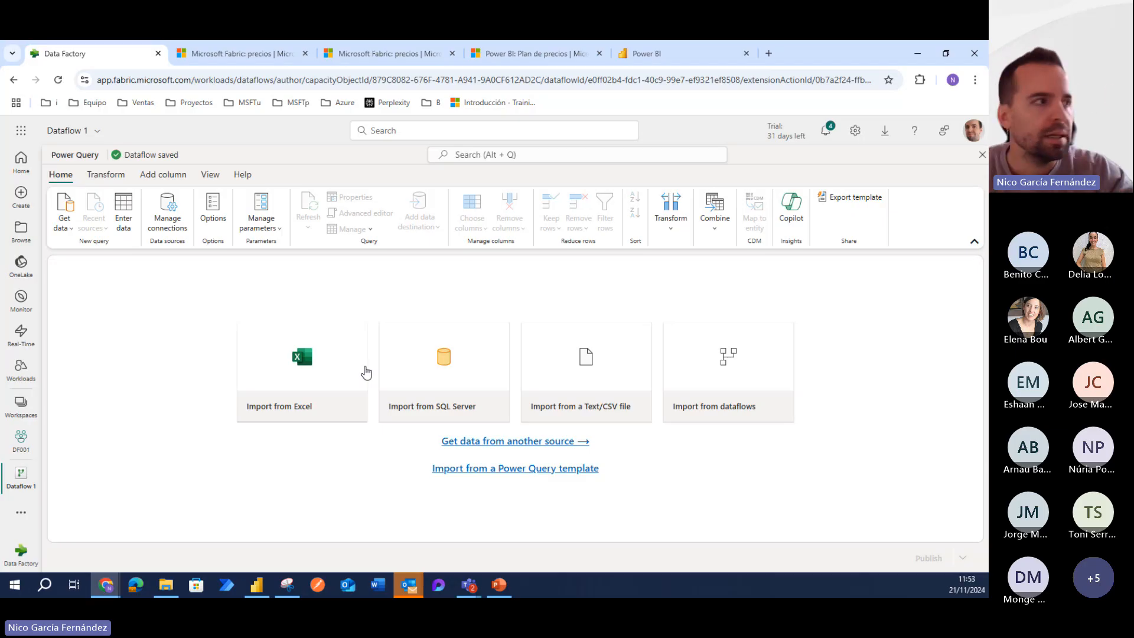
- Close the open dataflow and switch from Data Factory to the Data Science experience
{"action": "left_click", "coordinate": [24, 566]}
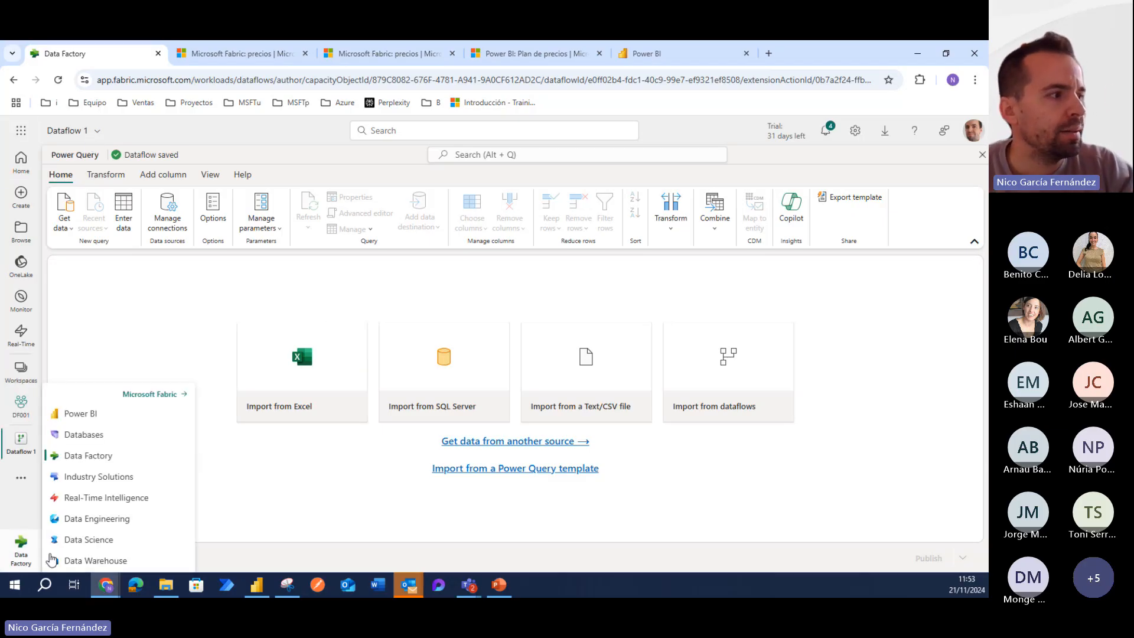
{"action": "left_click", "coordinate": [93, 540]}
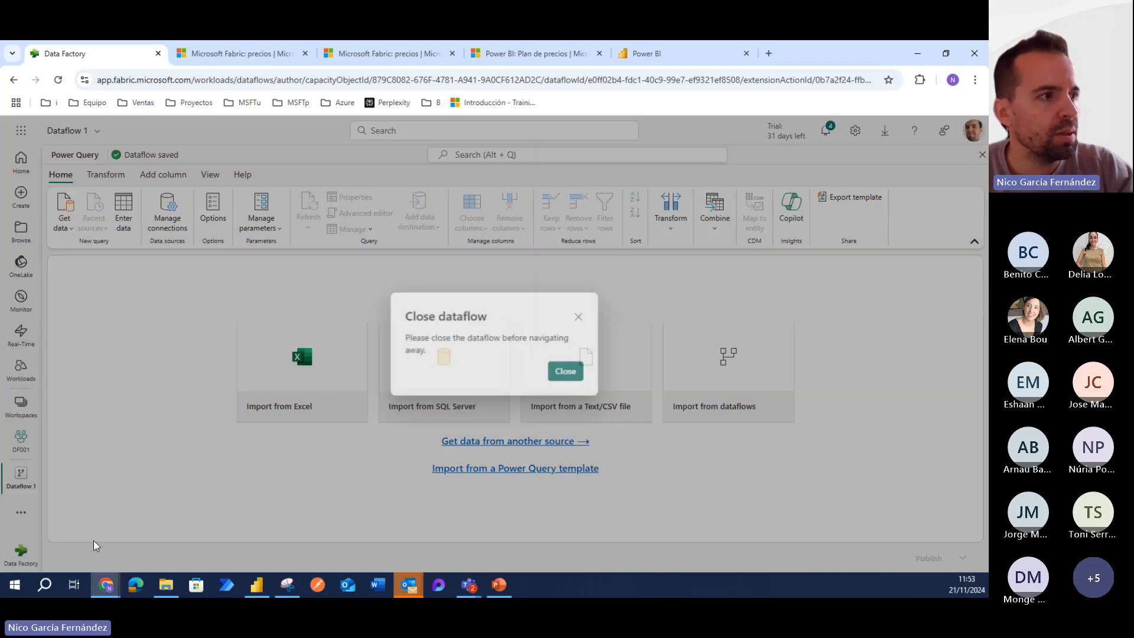
{"action": "left_click", "coordinate": [565, 371]}
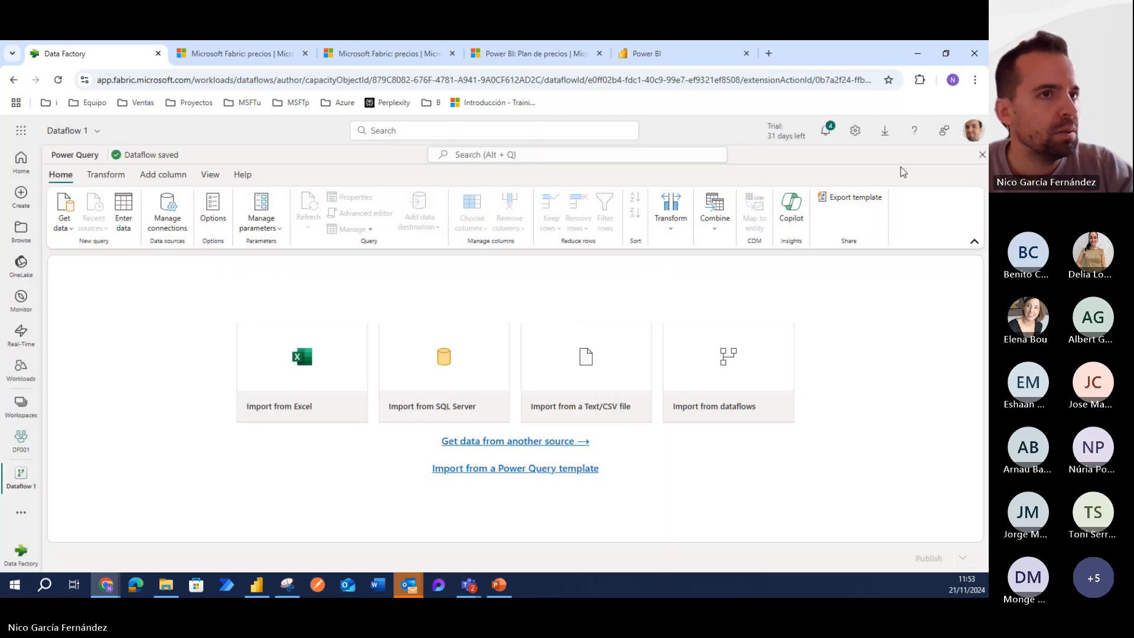
{"action": "left_click", "coordinate": [982, 156]}
{"action": "left_click", "coordinate": [527, 372]}
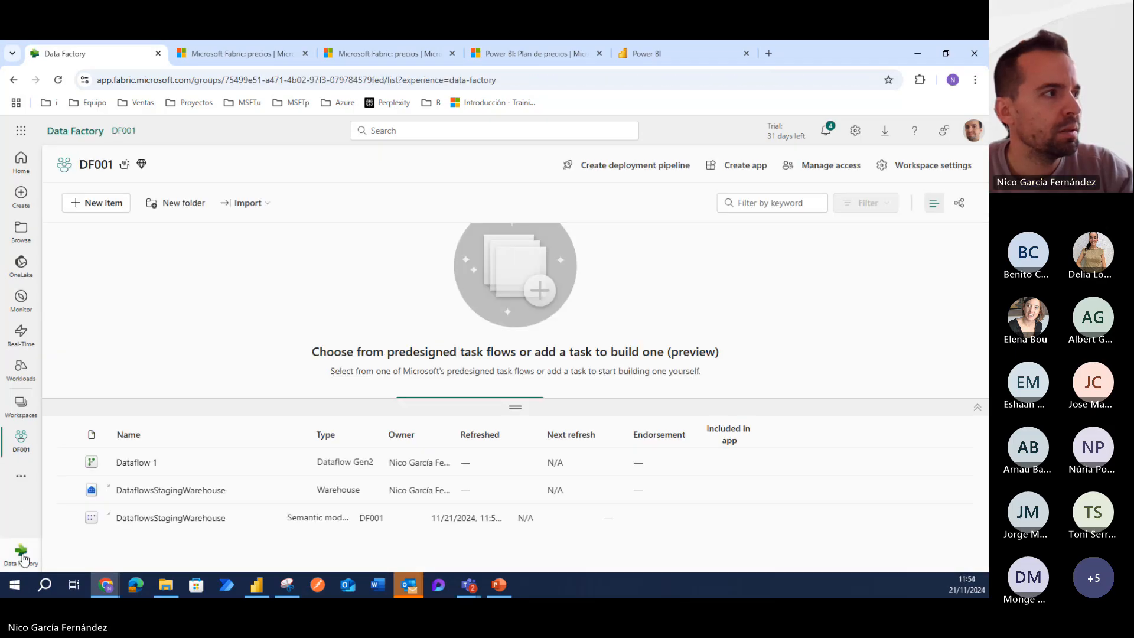
{"action": "left_click", "coordinate": [22, 558]}
{"action": "left_click", "coordinate": [77, 539]}
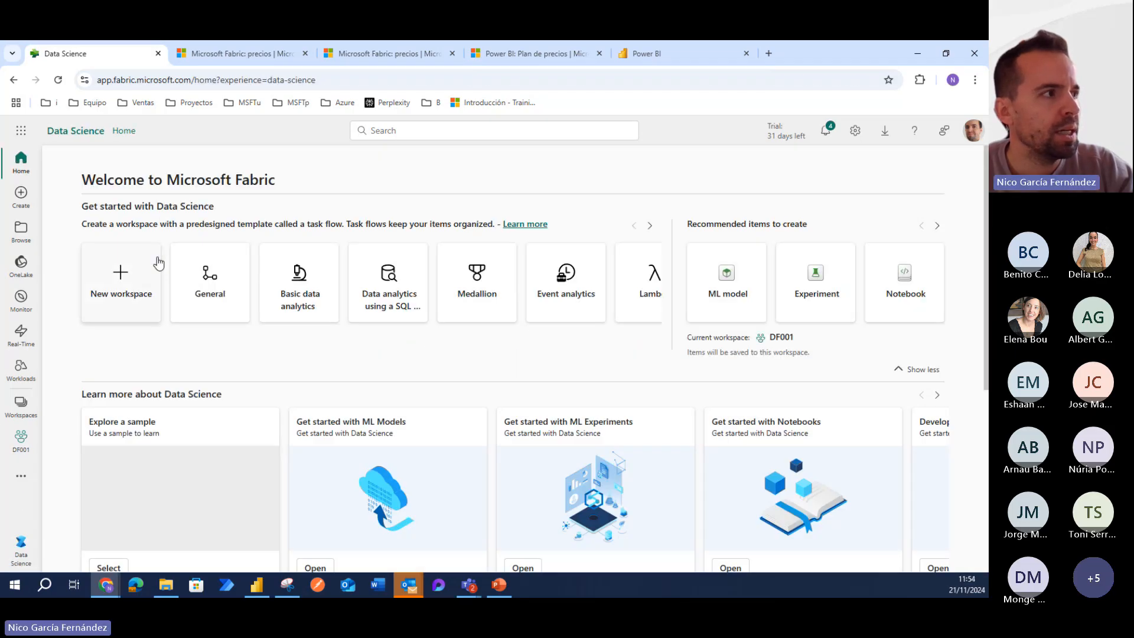
- Create a new workspace named DS001 from the Data Science home page
{"action": "left_click", "coordinate": [90, 254]}
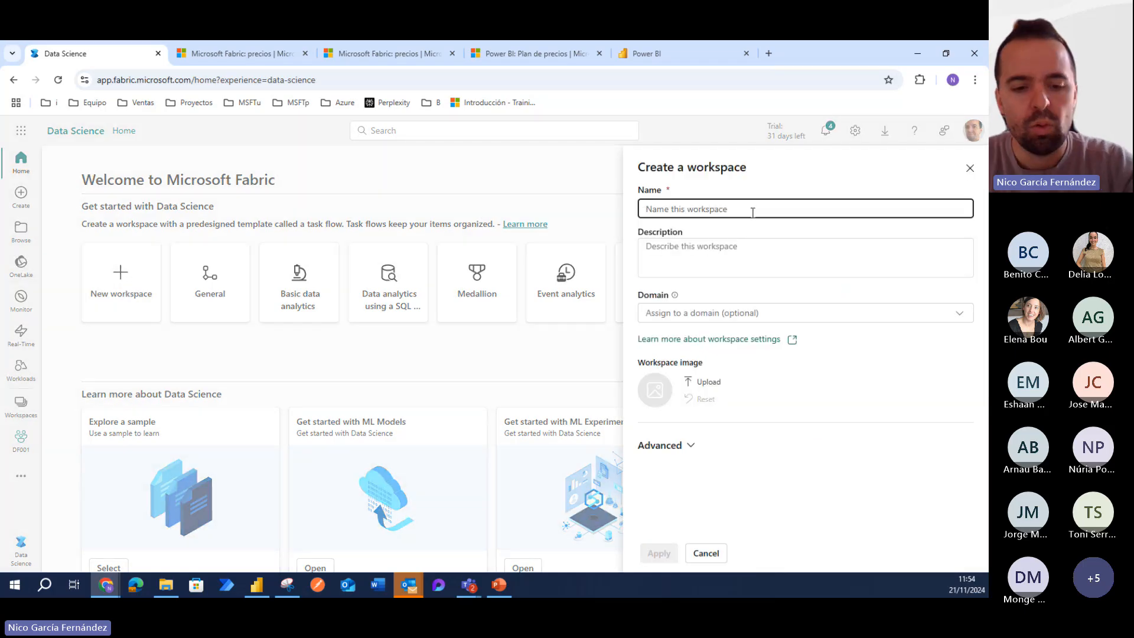
{"action": "type", "text": "DS001"}
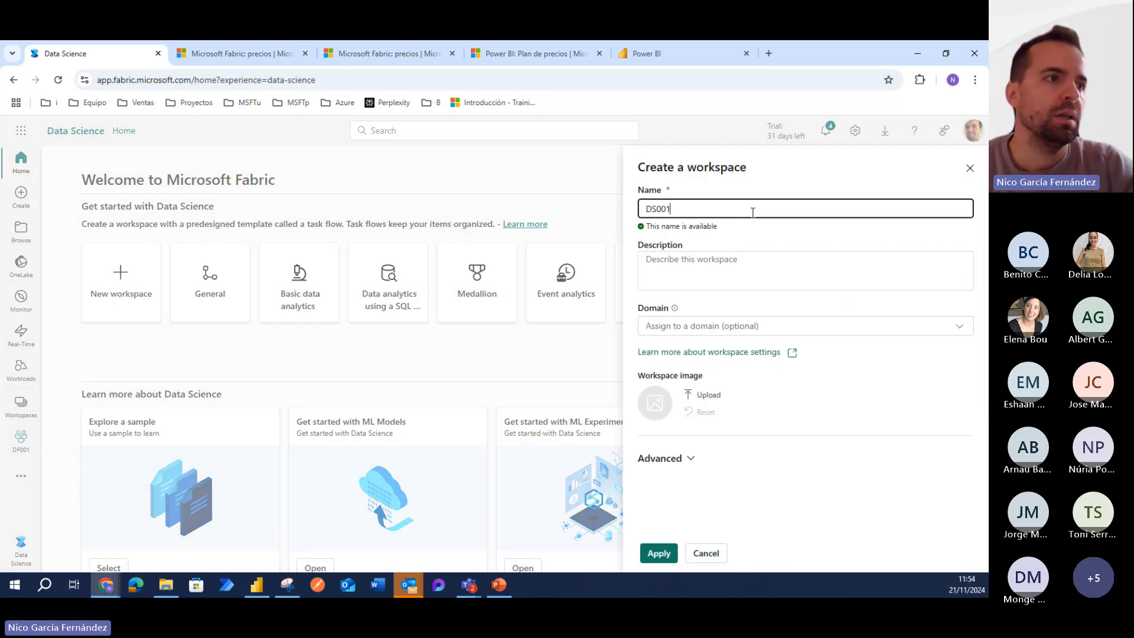
{"action": "left_click", "coordinate": [661, 549]}
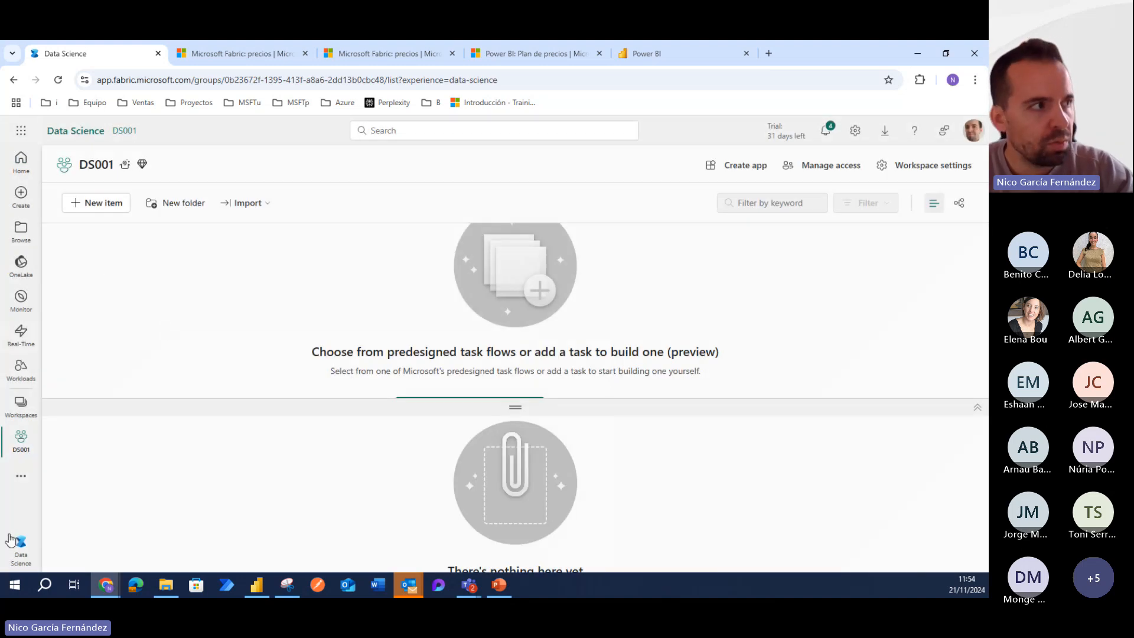
- Look through the item types that can be created in the DS001 workspace and close the list without choosing one
{"action": "left_click", "coordinate": [90, 204]}
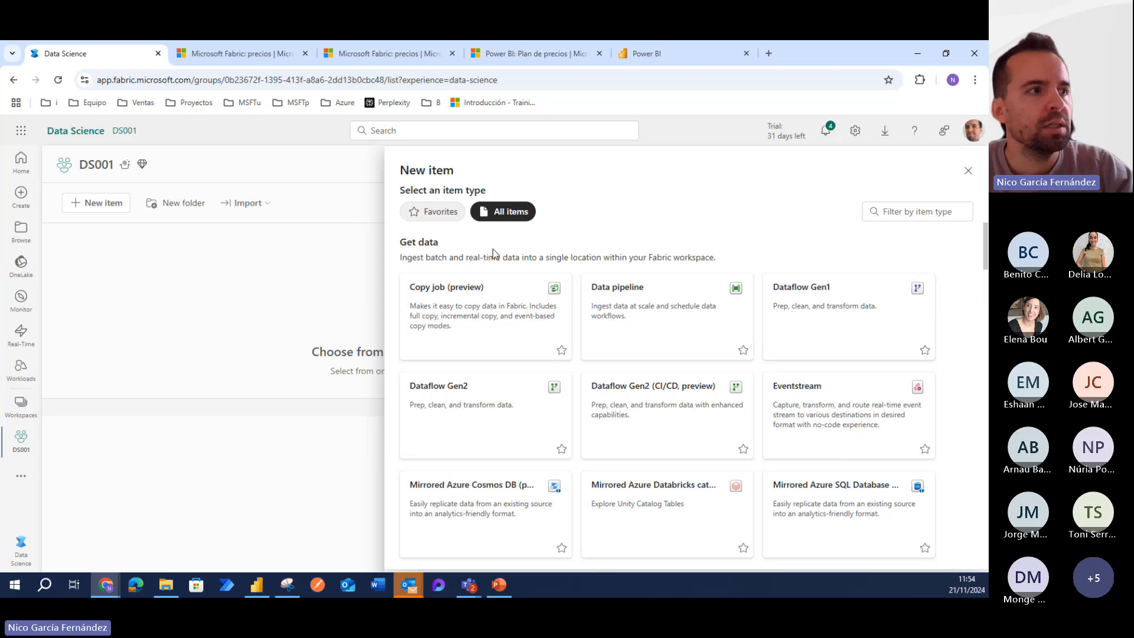
{"action": "scroll", "coordinate": [708, 398], "scroll_direction": "down", "scroll_amount": 3}
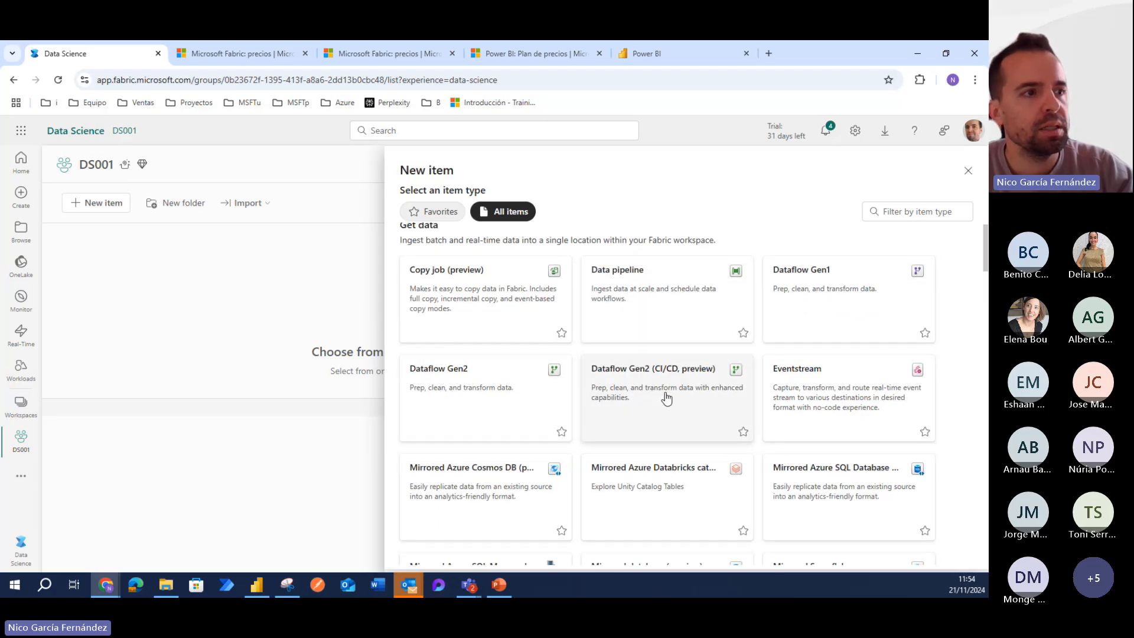
{"action": "scroll", "coordinate": [757, 398], "scroll_direction": "down", "scroll_amount": 2}
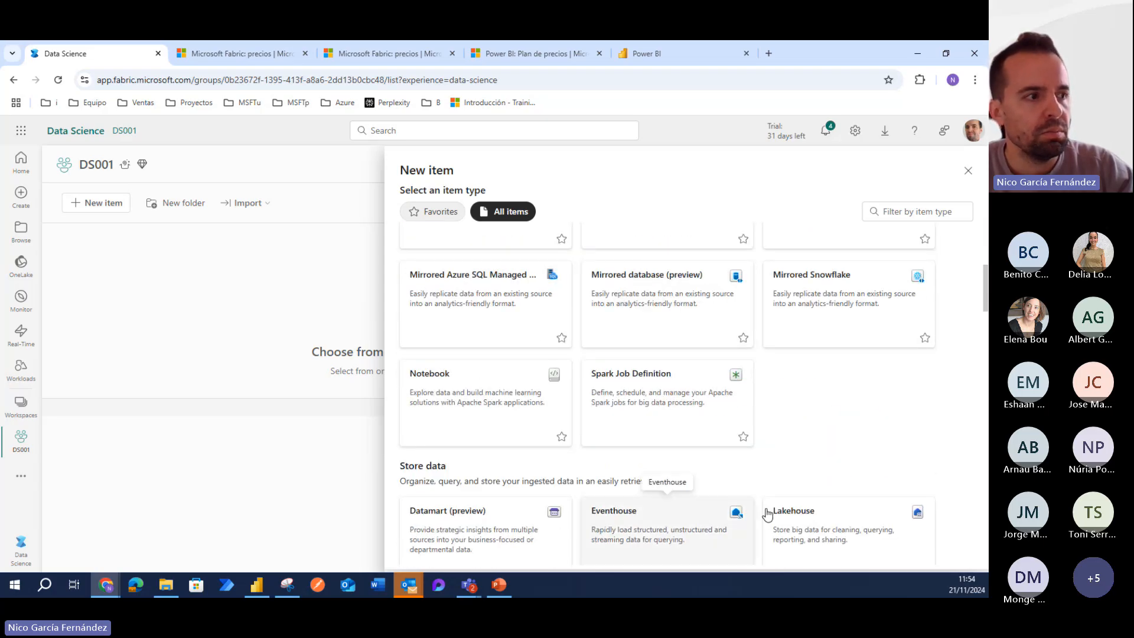
{"action": "scroll", "coordinate": [847, 407], "scroll_direction": "down", "scroll_amount": 4}
{"action": "left_click", "coordinate": [968, 171]}
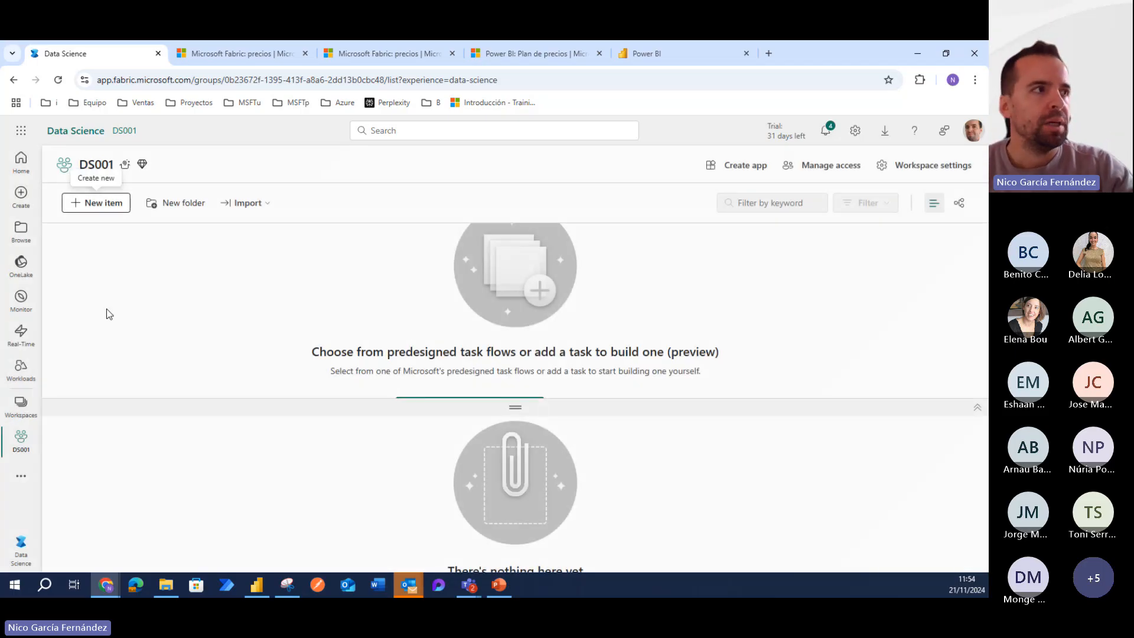
- Glance at the Microsoft Fabric pricing page, and return to the DS001 workspace to display the available Fabric experiences
{"action": "left_click", "coordinate": [195, 58]}
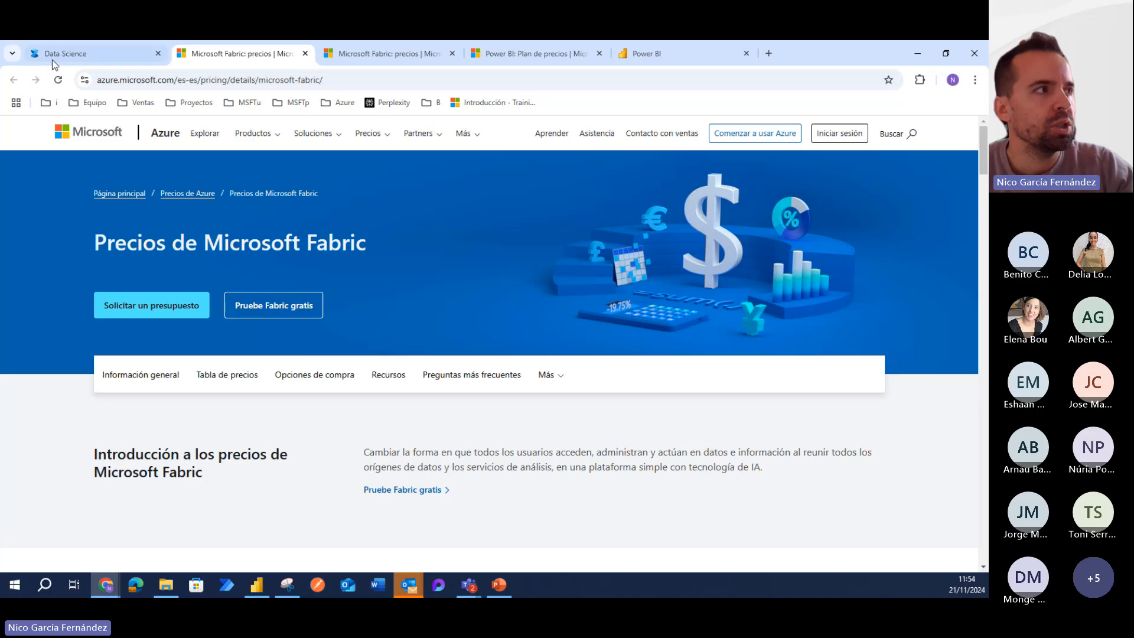
{"action": "left_click", "coordinate": [95, 54]}
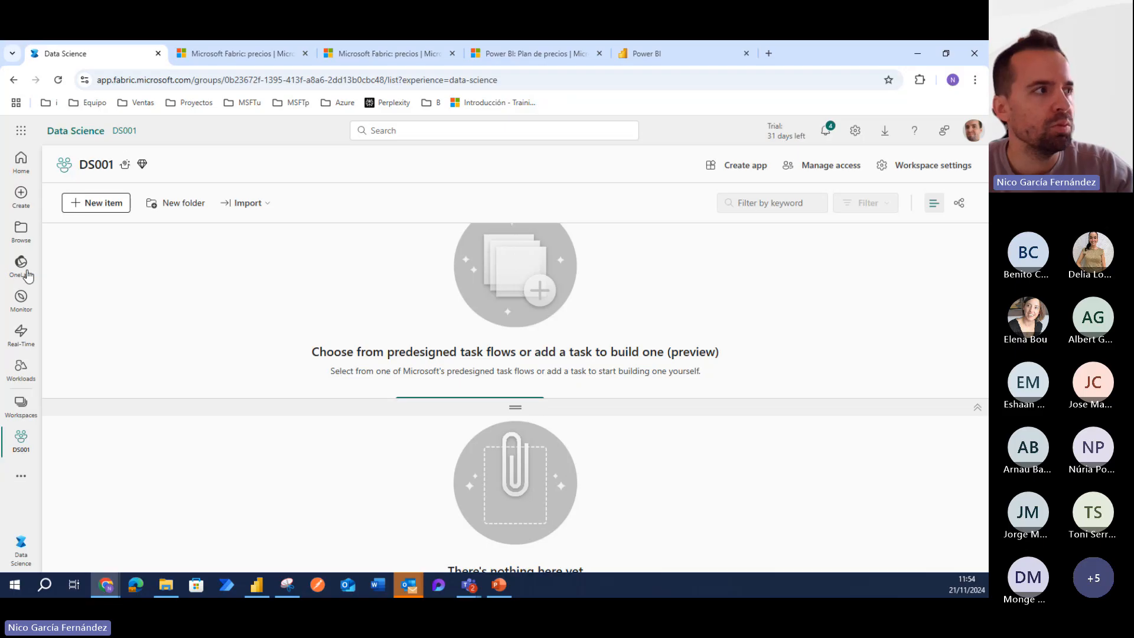
{"action": "left_click", "coordinate": [19, 547]}
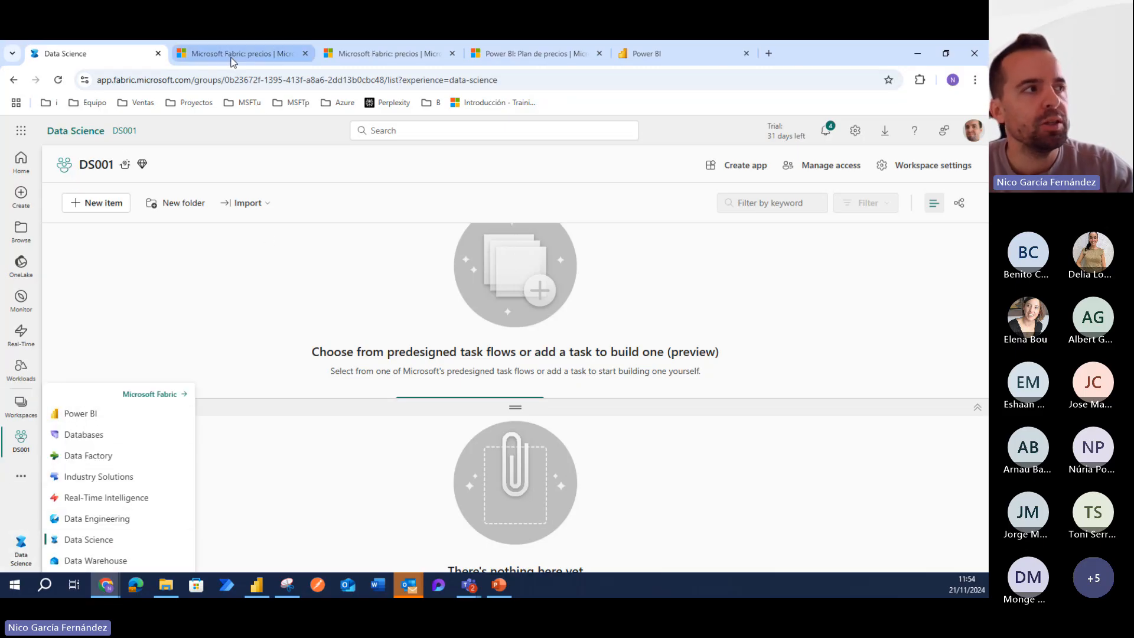
- Examine the pay-as-you-go and reservation prices per capacity SKU on the Azure Microsoft Fabric pricing page, and return to the DS001 workspace
{"action": "mouse_move", "coordinate": [232, 61]}
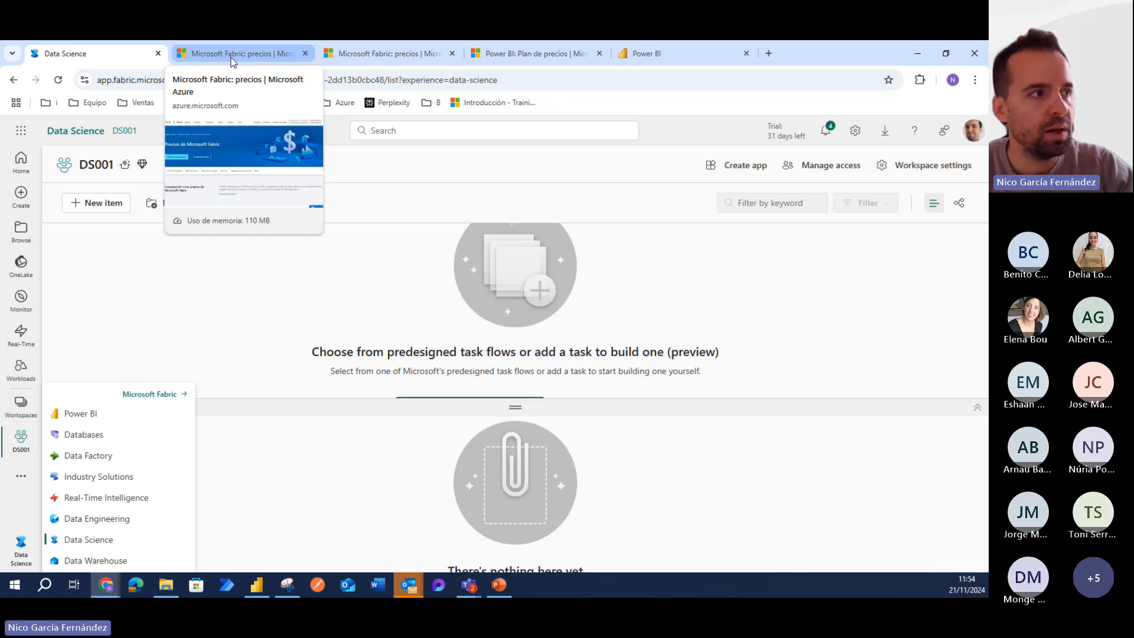
{"action": "left_click", "coordinate": [231, 59]}
{"action": "scroll", "coordinate": [463, 437], "scroll_direction": "down", "scroll_amount": 5}
{"action": "scroll", "coordinate": [454, 398], "scroll_direction": "down", "scroll_amount": 10}
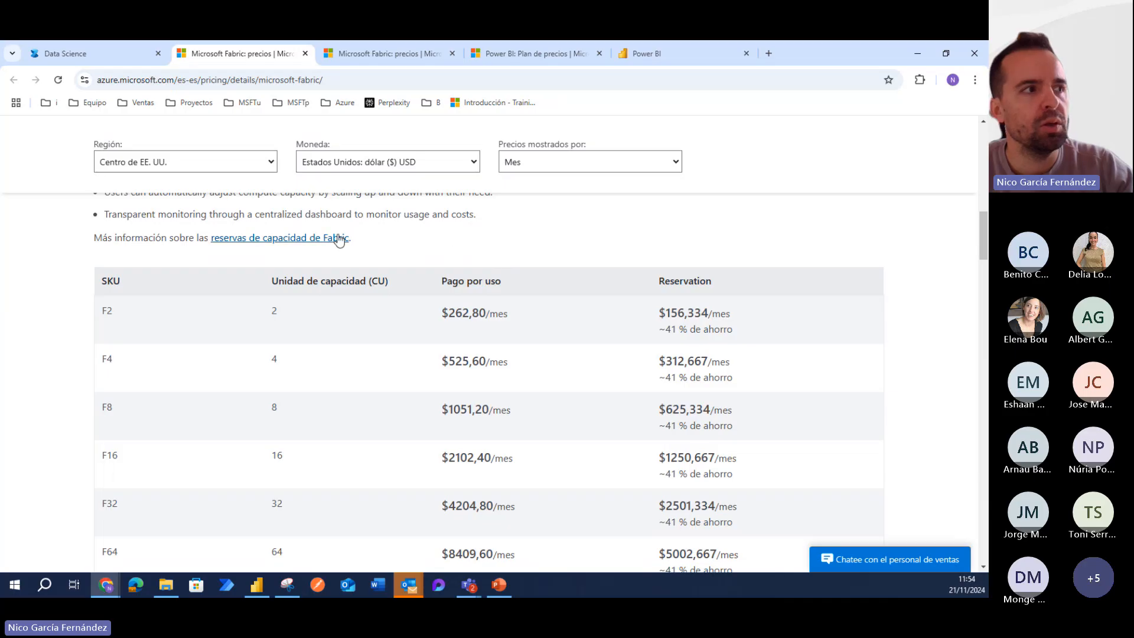
{"action": "scroll", "coordinate": [600, 333], "scroll_direction": "up", "scroll_amount": 12}
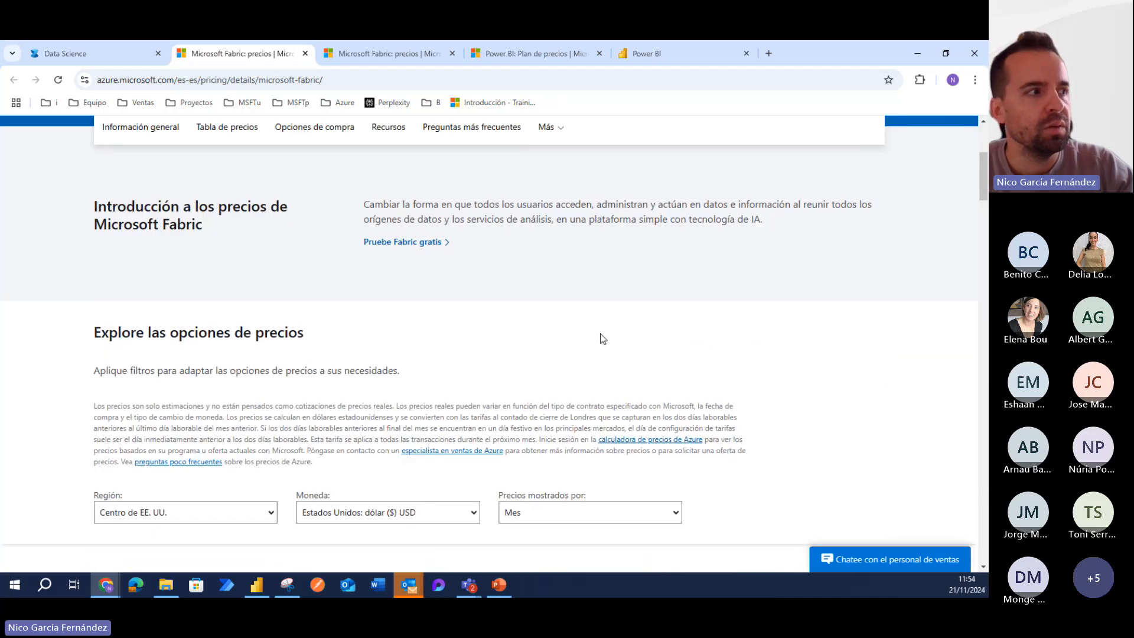
{"action": "scroll", "coordinate": [459, 357], "scroll_direction": "down", "scroll_amount": 2}
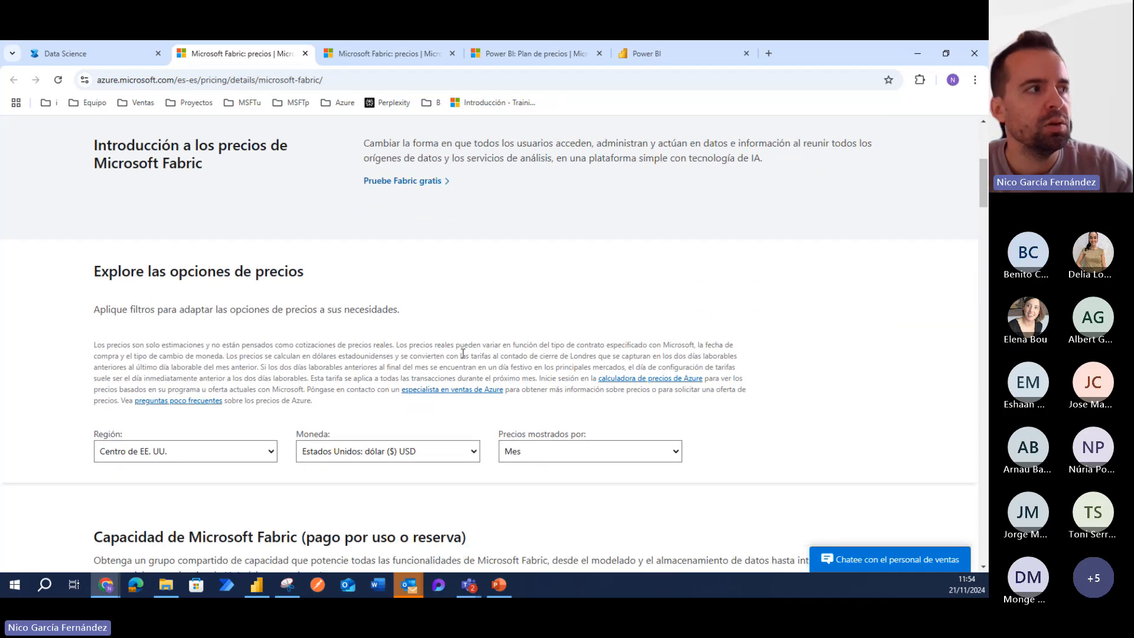
{"action": "scroll", "coordinate": [587, 317], "scroll_direction": "down", "scroll_amount": 8}
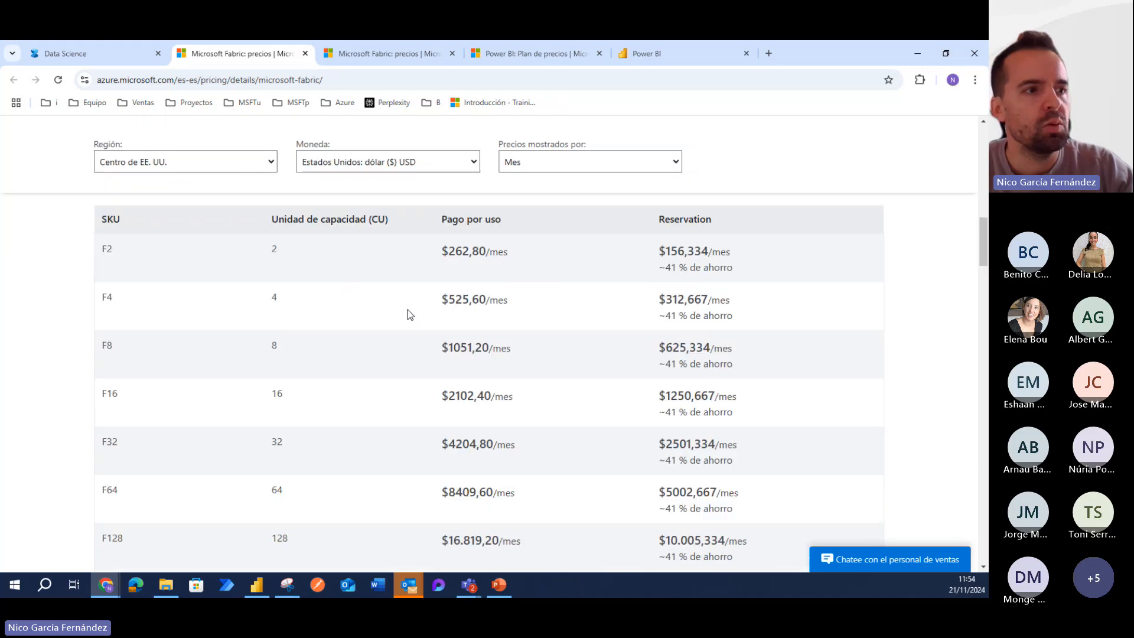
{"action": "scroll", "coordinate": [555, 378], "scroll_direction": "up", "scroll_amount": 12}
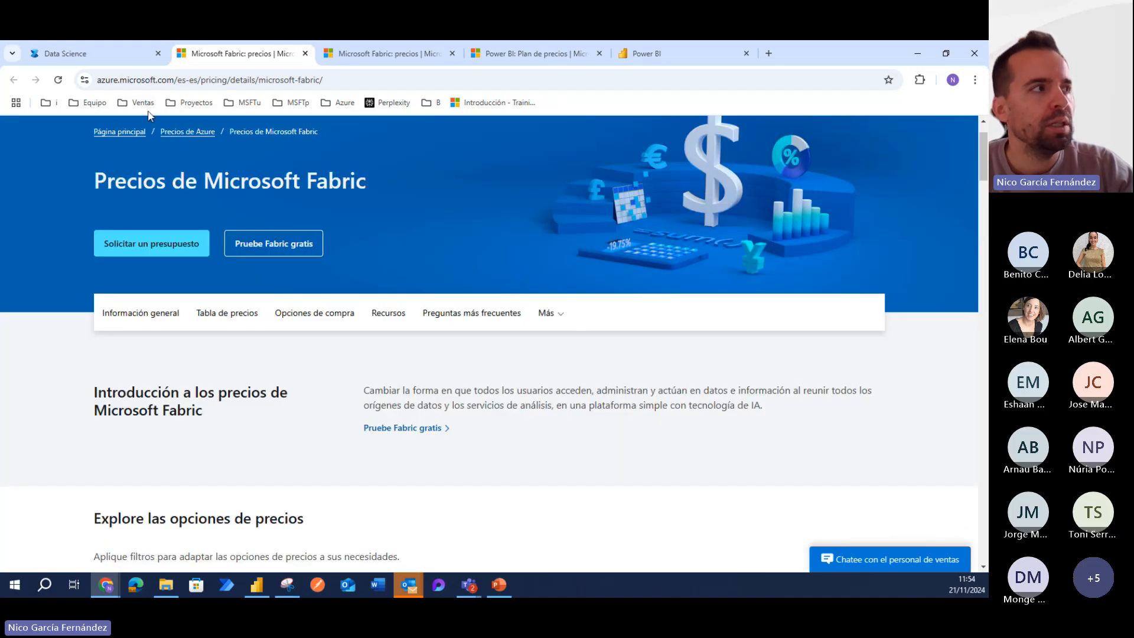
{"action": "left_click", "coordinate": [117, 54]}
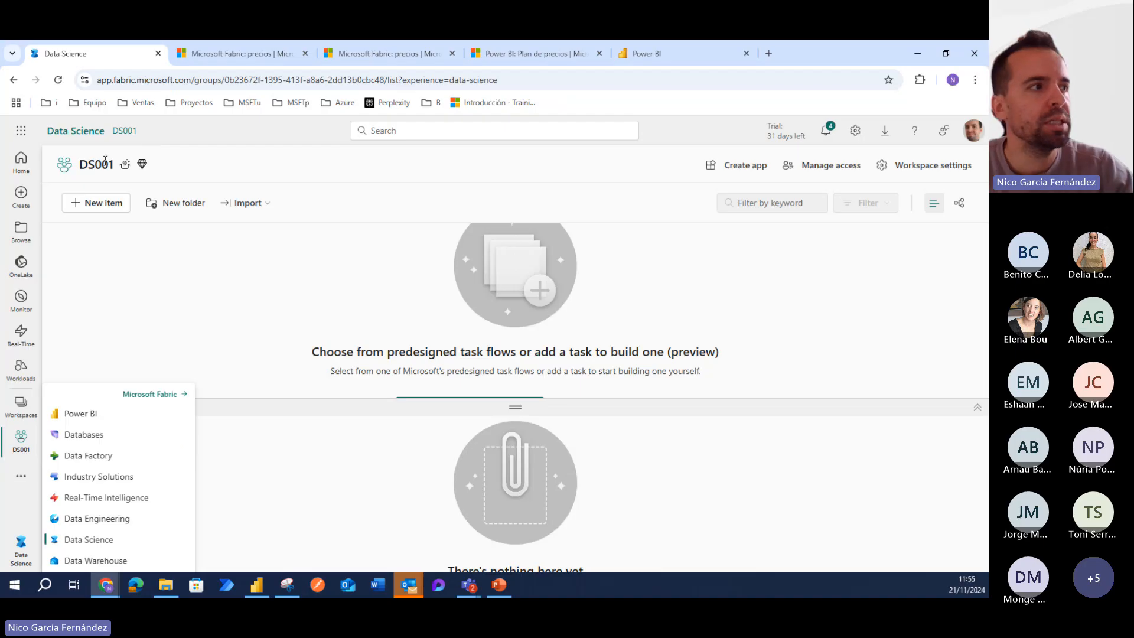
{"action": "left_click", "coordinate": [225, 170]}
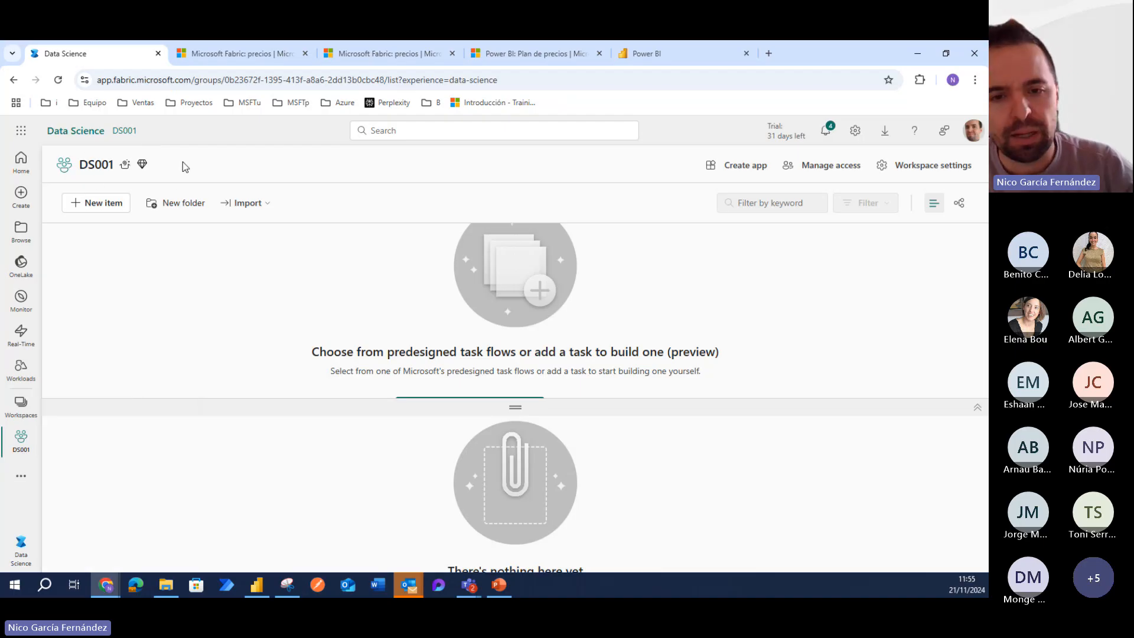
- Switch to the PowerPoint presentation, start the slide show from the TOUR slide, and advance past CONCLUSIONES to the "No te quedes atrás" slide
{"action": "left_click", "coordinate": [499, 585]}
{"action": "left_click", "coordinate": [851, 565]}
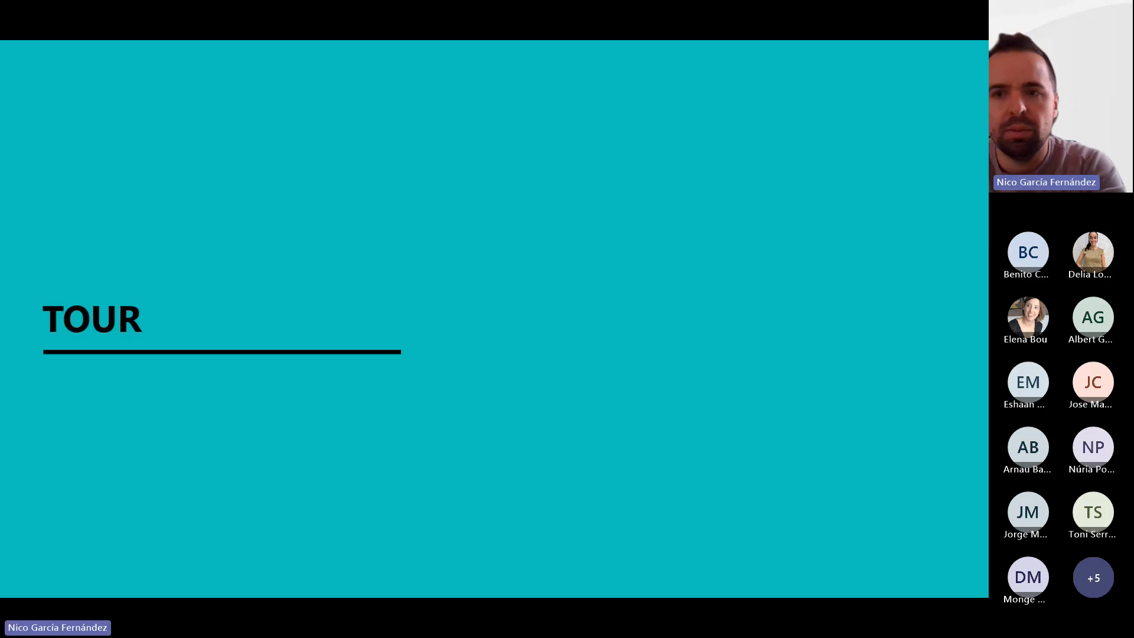
{"action": "key", "text": "Right"}
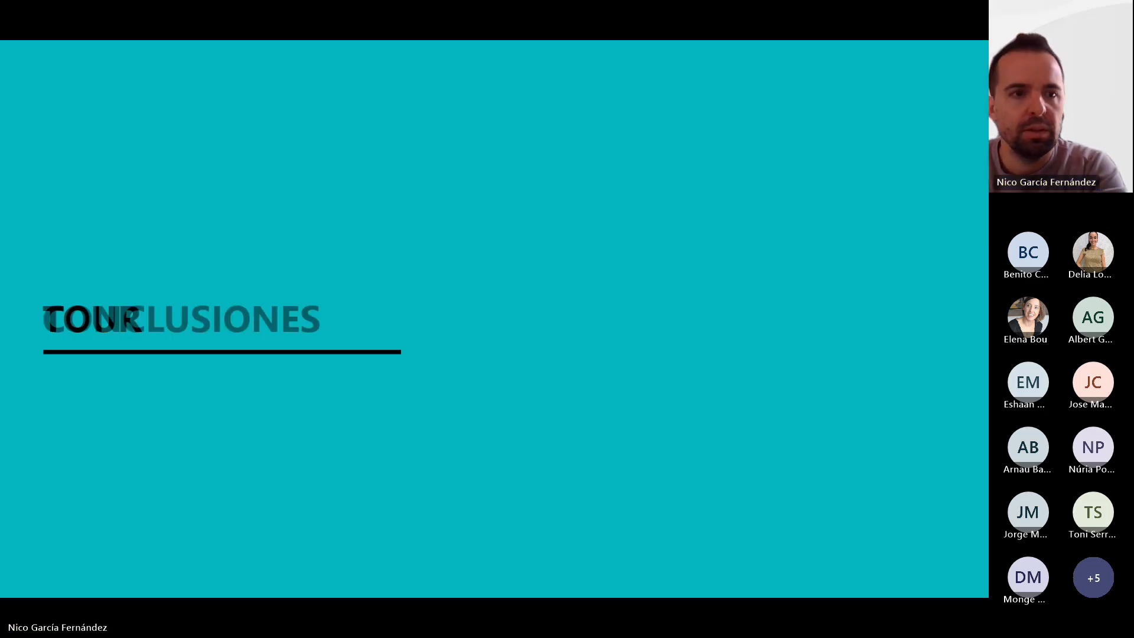
{"action": "key", "text": "Right"}
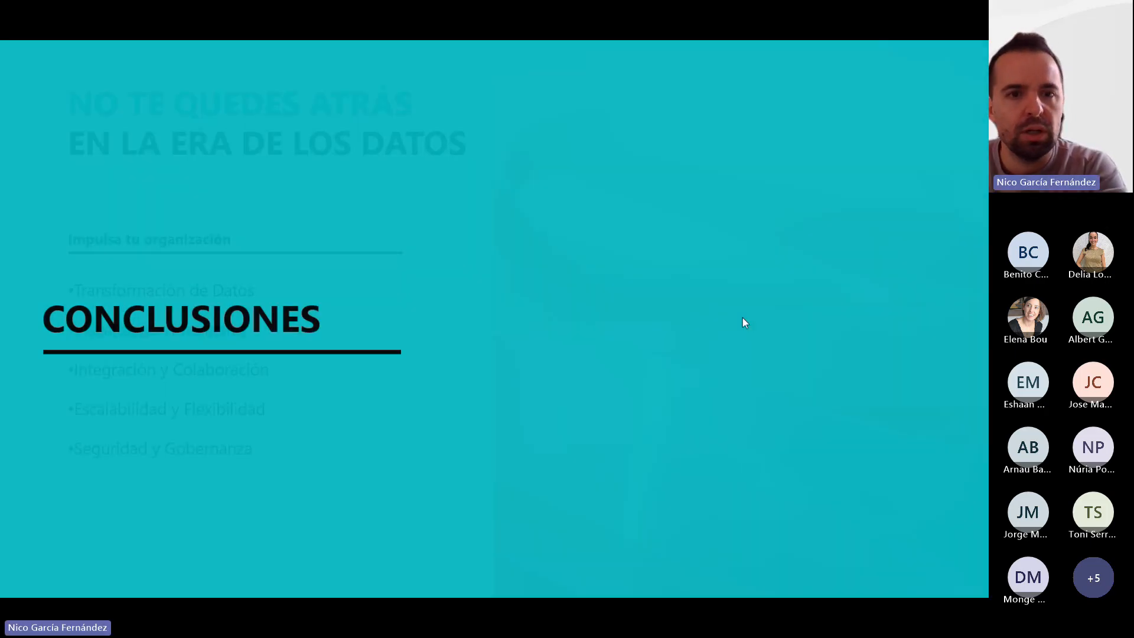